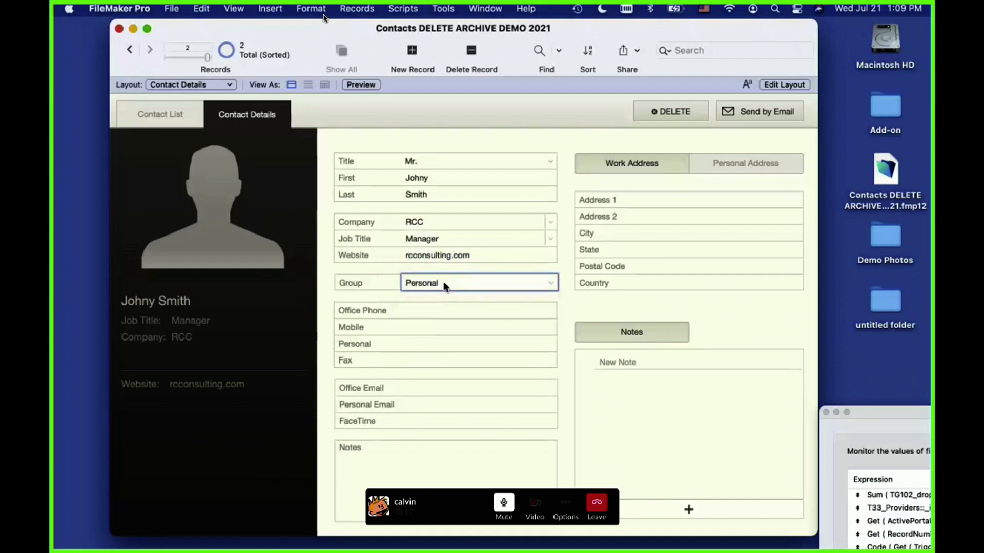
click(446, 283)
Set the contact's group to Professional and paste in the work street address
click(440, 299)
click(653, 199)
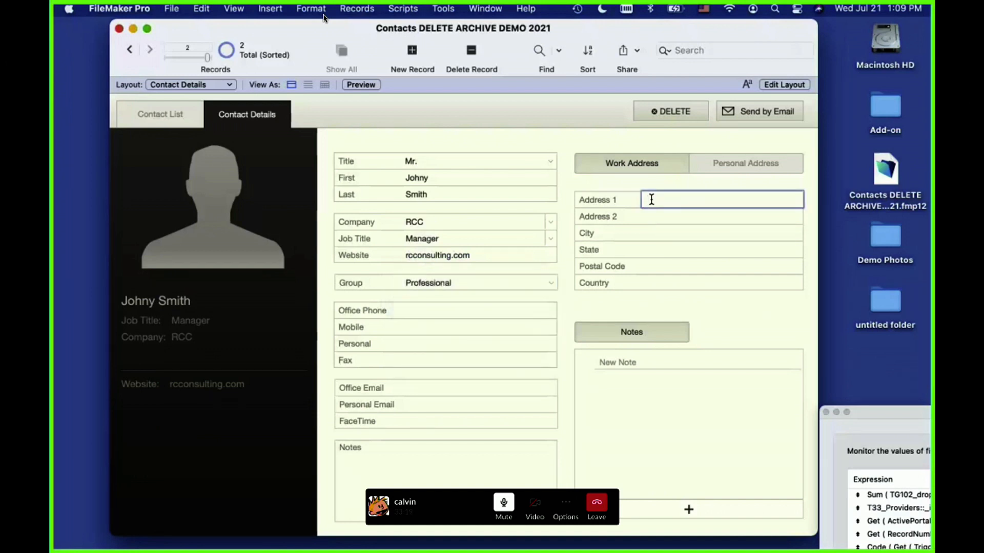
text(3130 De La Cruz Blvd)
key(Tab)
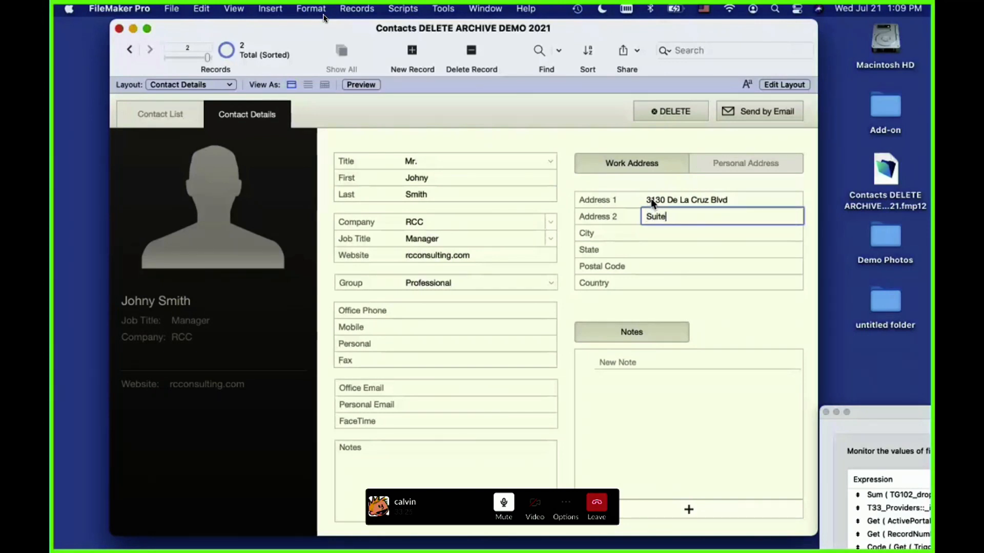
Fill in the work city, state CA, postal code and country USA
key(Tab)
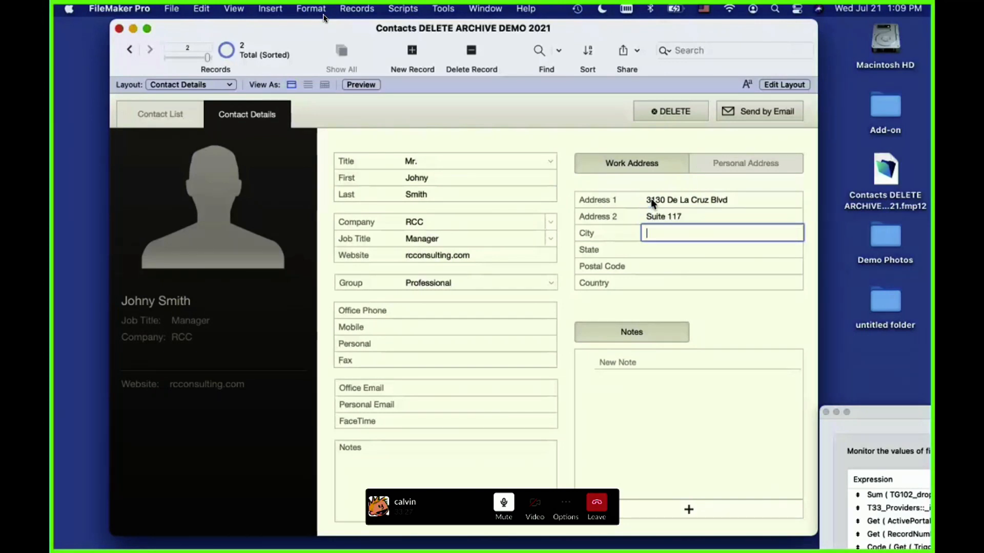
text(Santa Clara)
key(Tab)
text(CA)
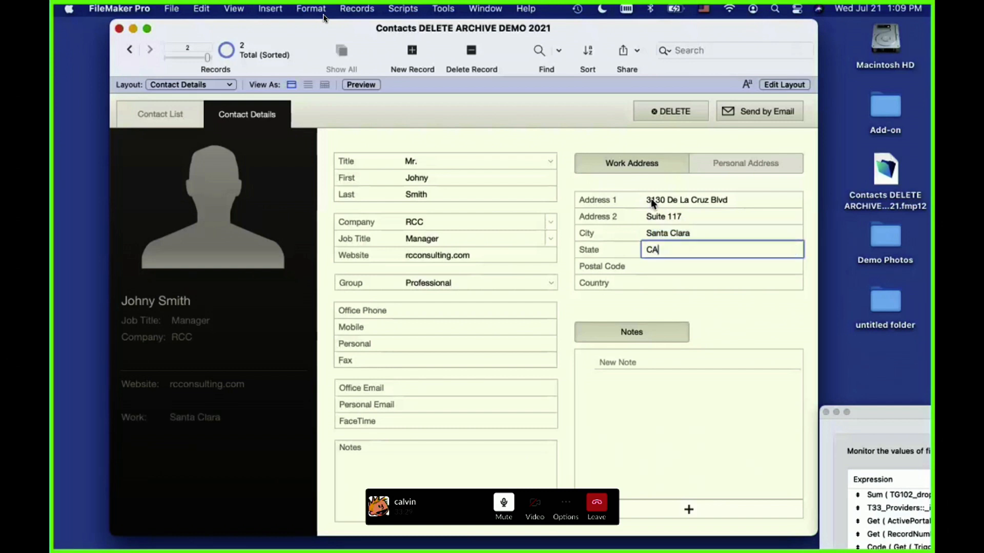
key(Tab)
text(95054)
key(Tab)
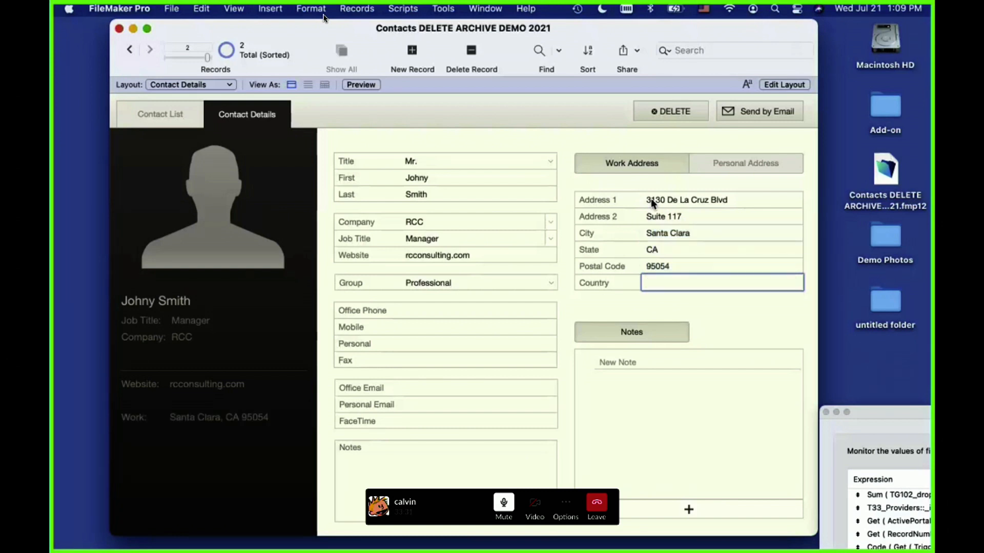
text(USA)
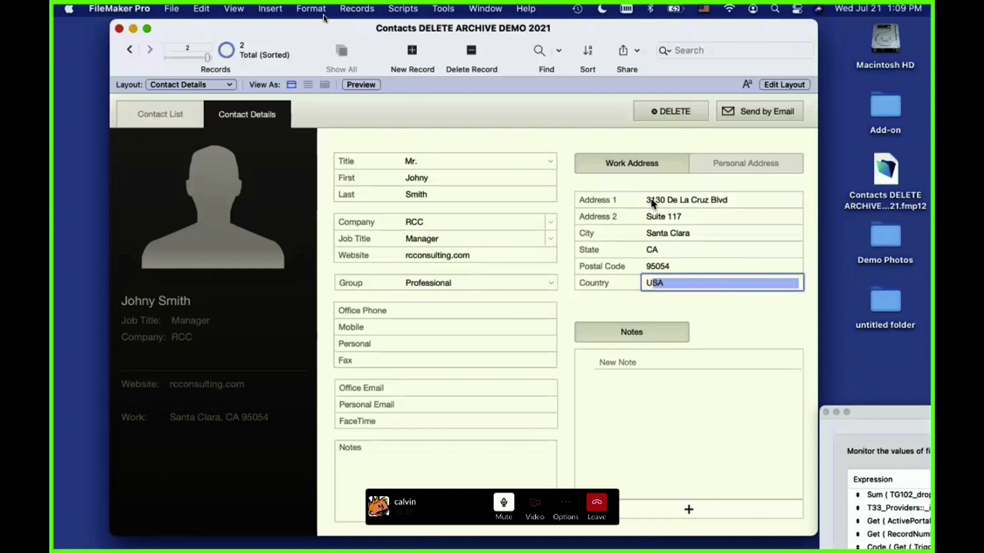
Add two meeting notes: one about meeting the contact today, and 'Meeting went well.'
click(658, 360)
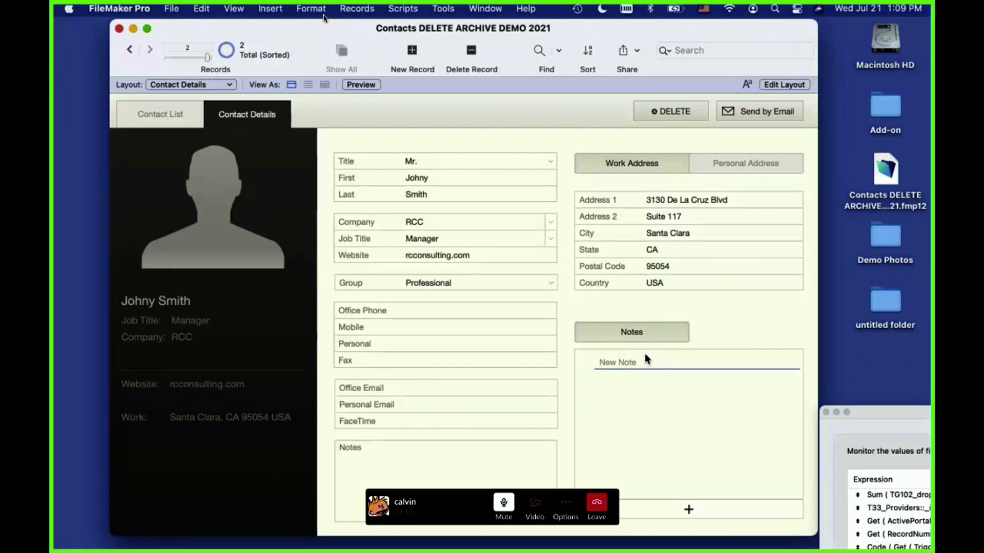
text(Met with John Today)
key(Return)
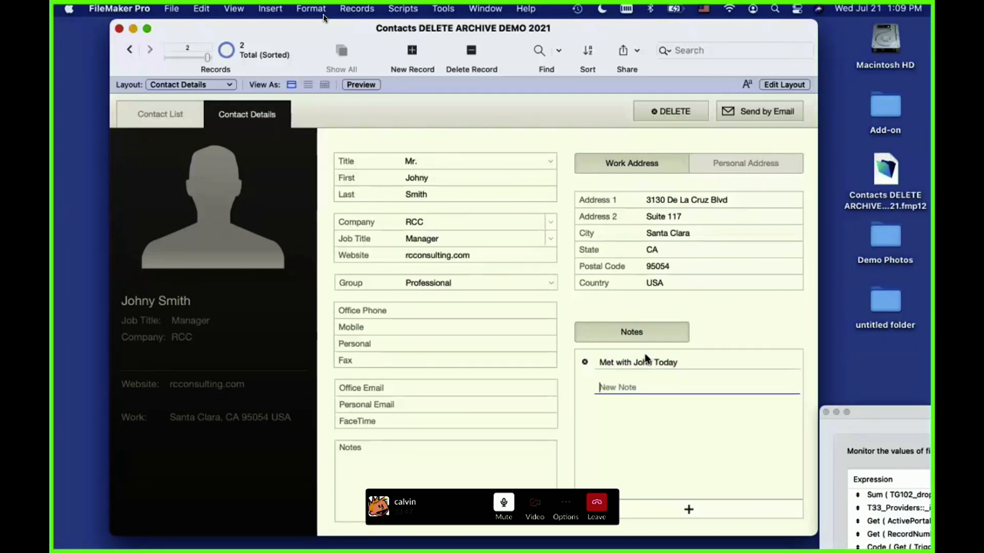
text(Meeting went well.)
key(Return)
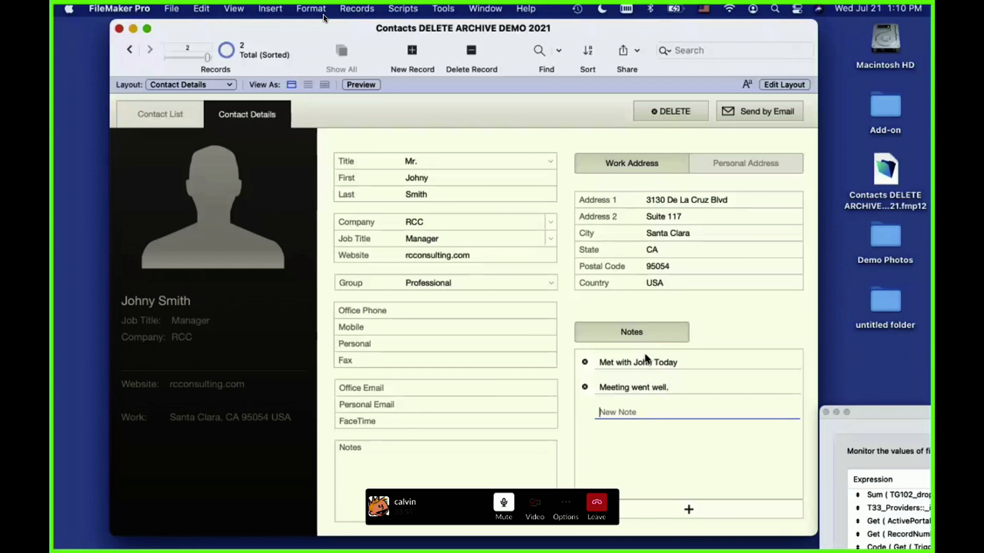
Add the note 'Last meeting didn't go well.' and request deleting it
text(Last meeting )
text(did')
text(n't go weel.)
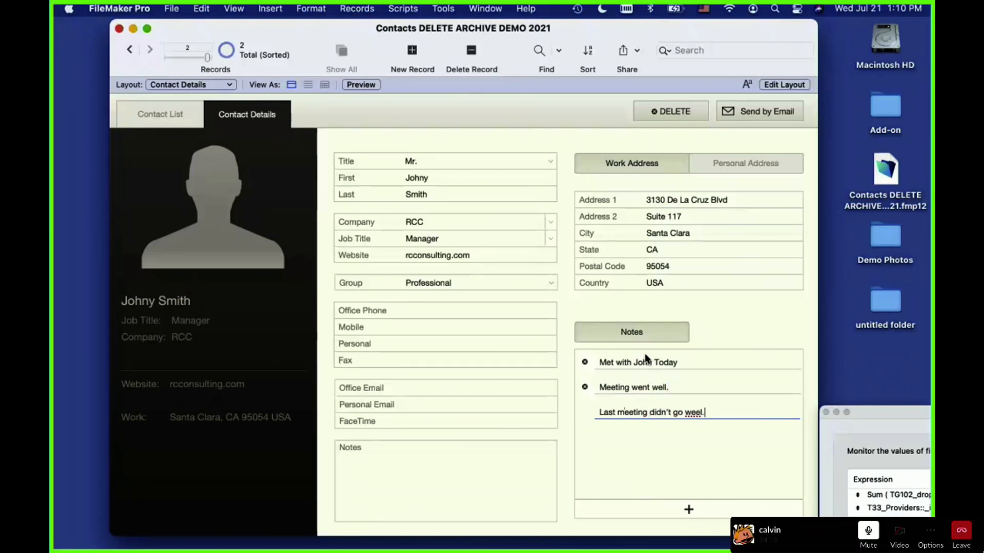
key(BackSpace)
key(BackSpace)
key(BackSpace)
text(ll.)
click(746, 482)
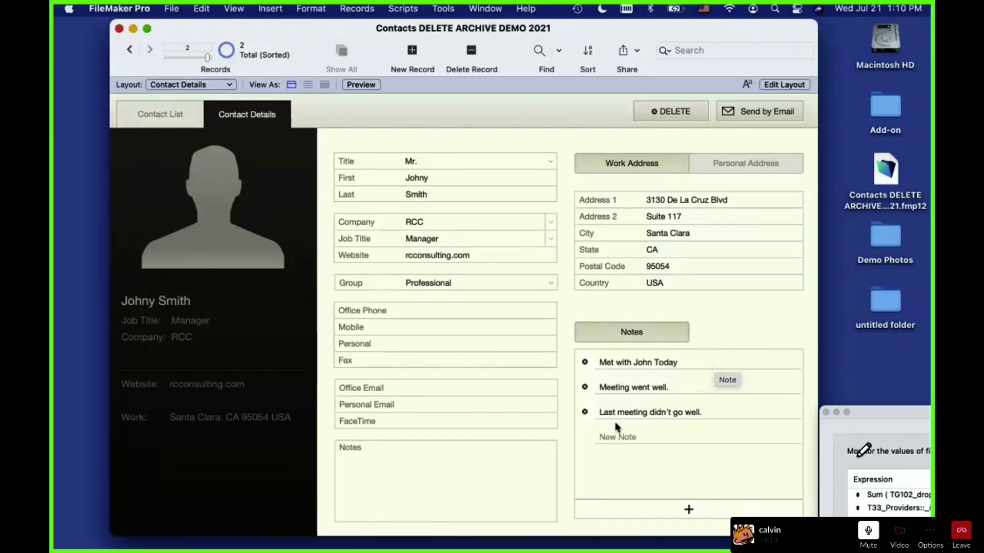
click(584, 413)
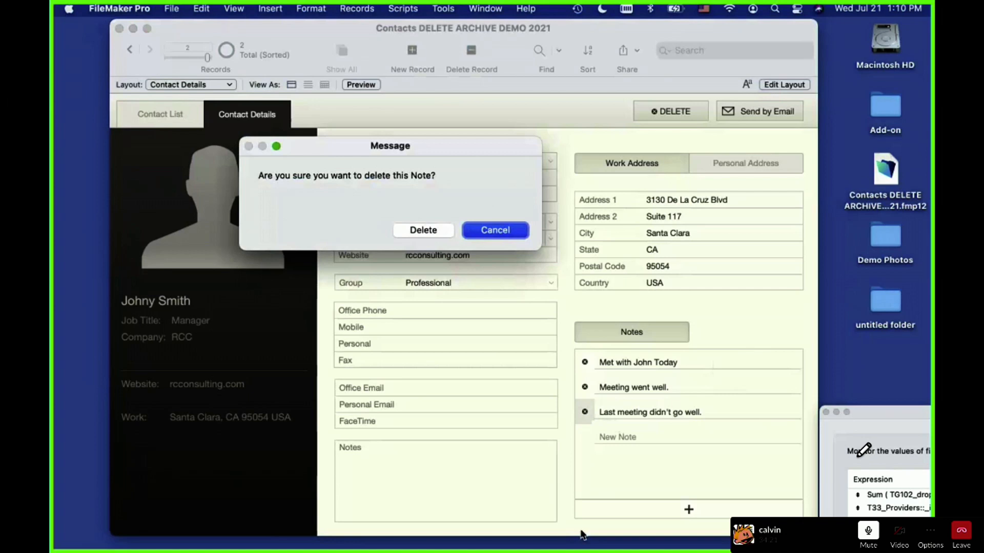
Cancel the third note's deletion and delete the first meeting note instead
click(522, 228)
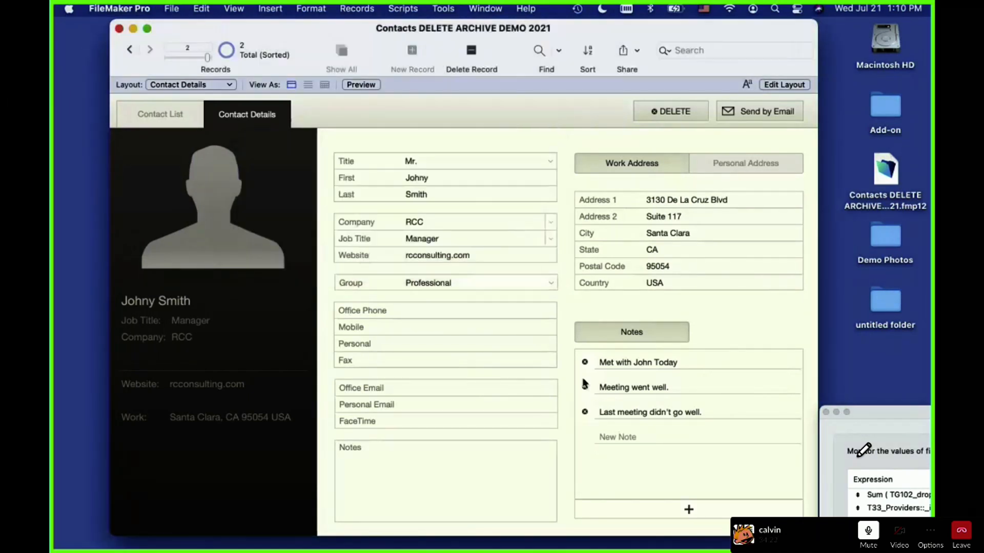
click(585, 413)
click(431, 232)
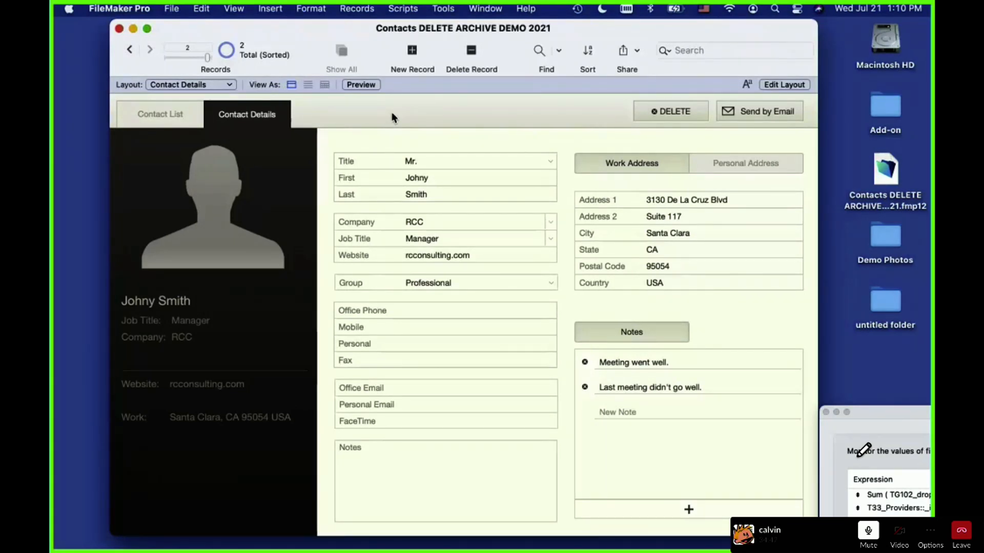
click(222, 85)
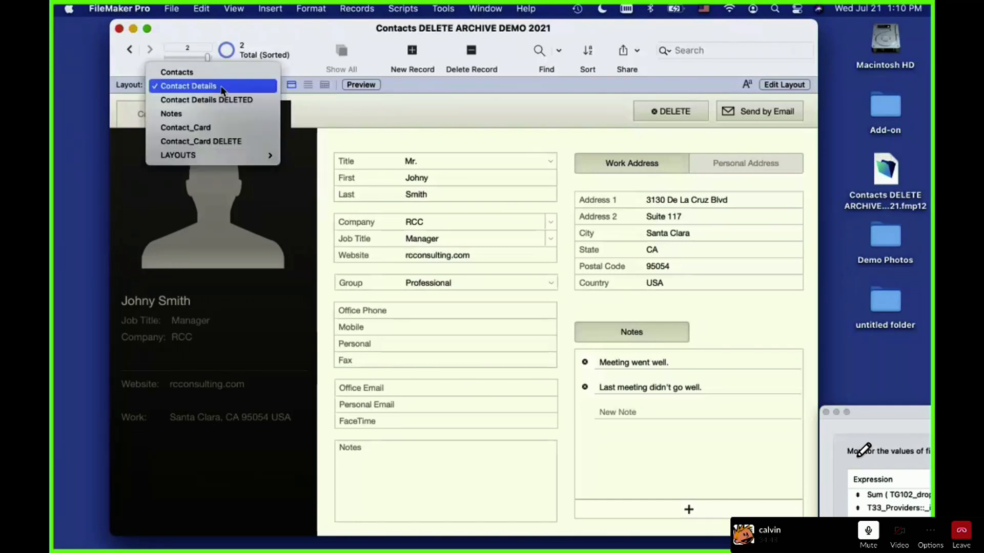
On the Notes layout, find deleted records and permanently delete the 'Another note' record
click(213, 115)
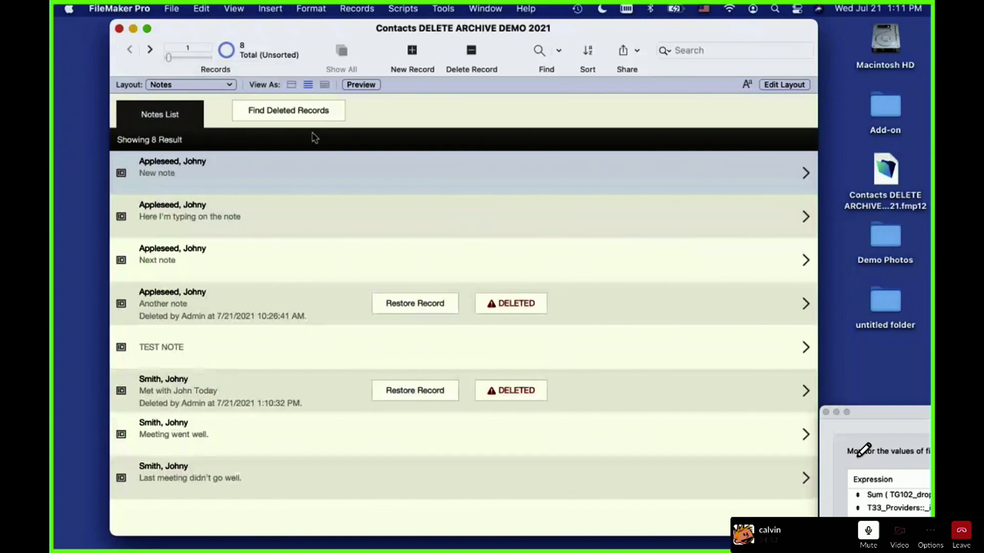
click(300, 117)
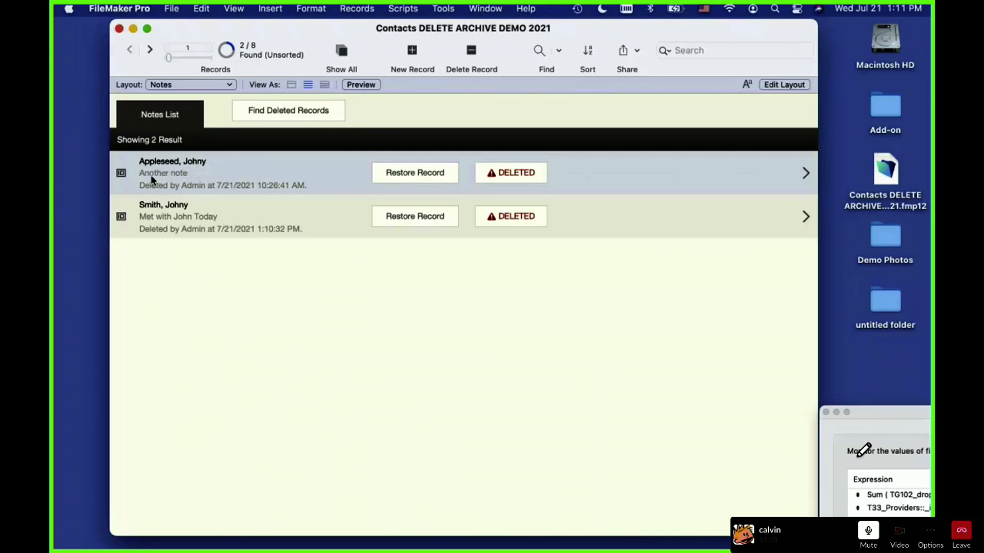
click(527, 174)
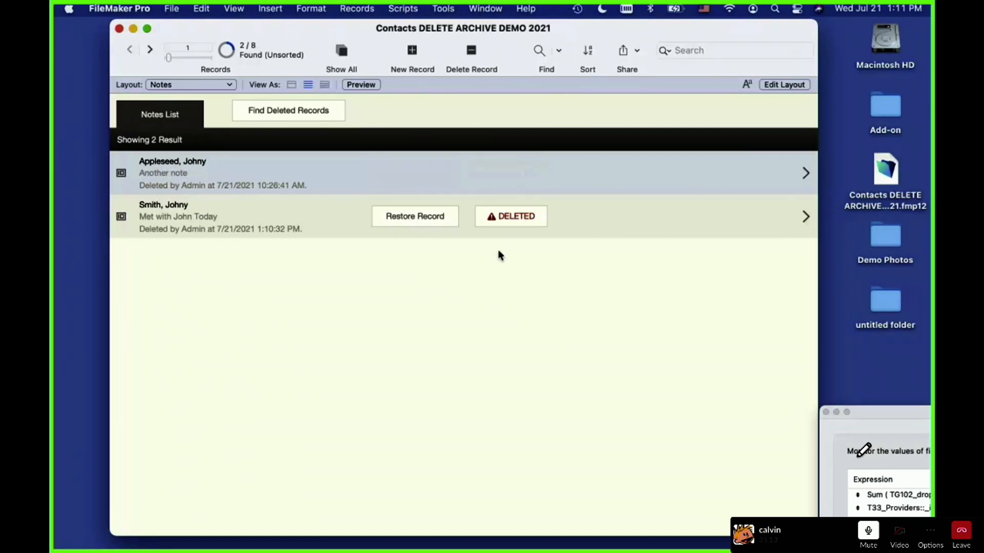
click(471, 51)
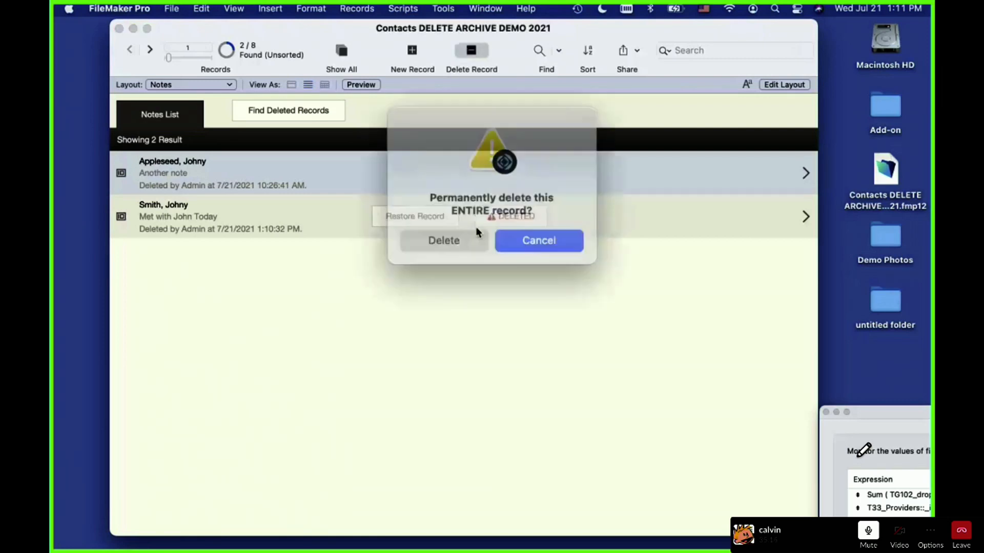
click(473, 235)
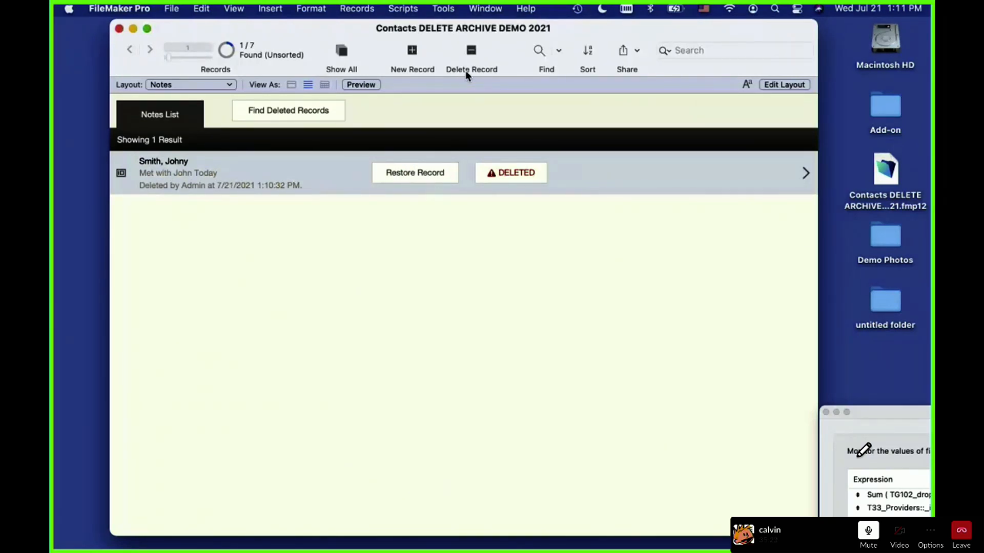
Restore the deleted first meeting note from the Notes layout, then return to Contact Details
click(193, 87)
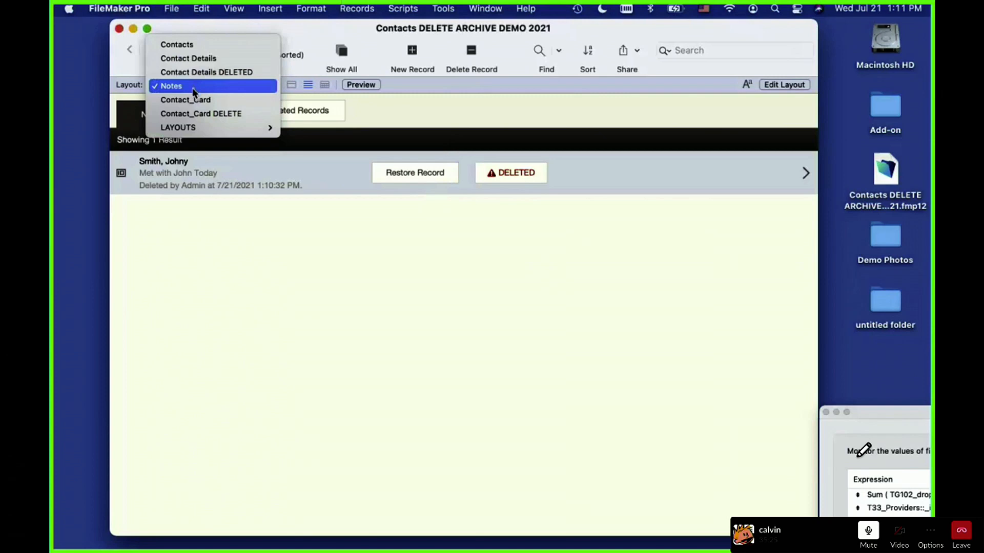
click(201, 60)
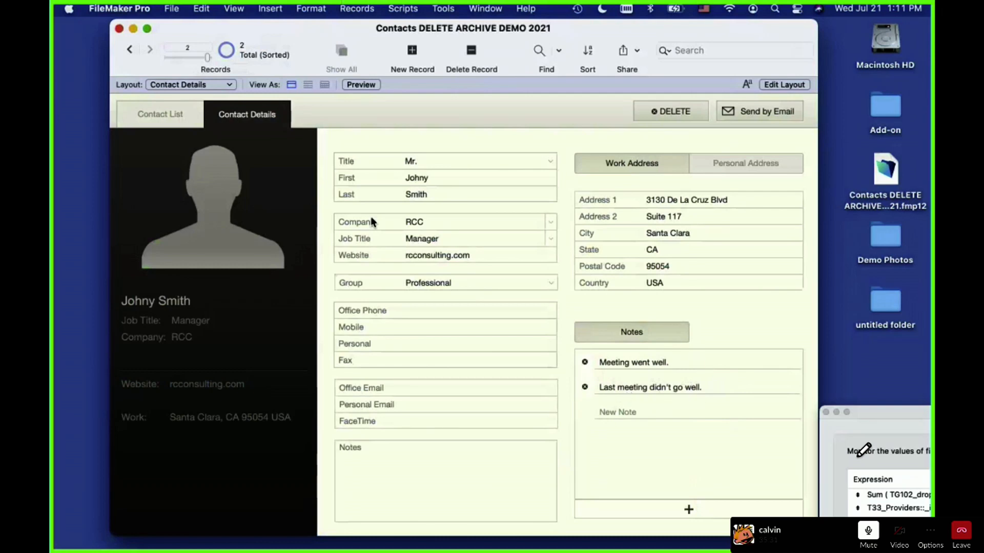
click(147, 121)
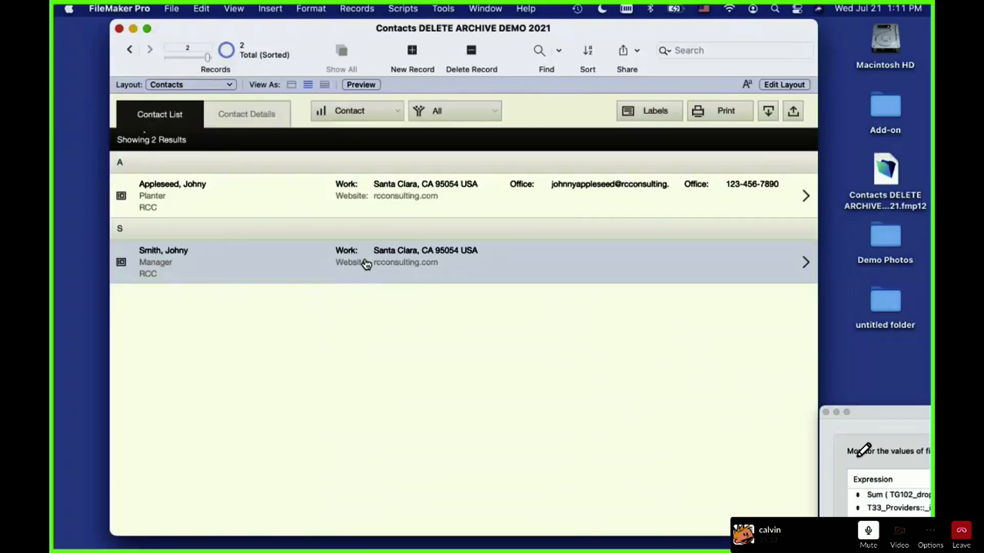
click(181, 85)
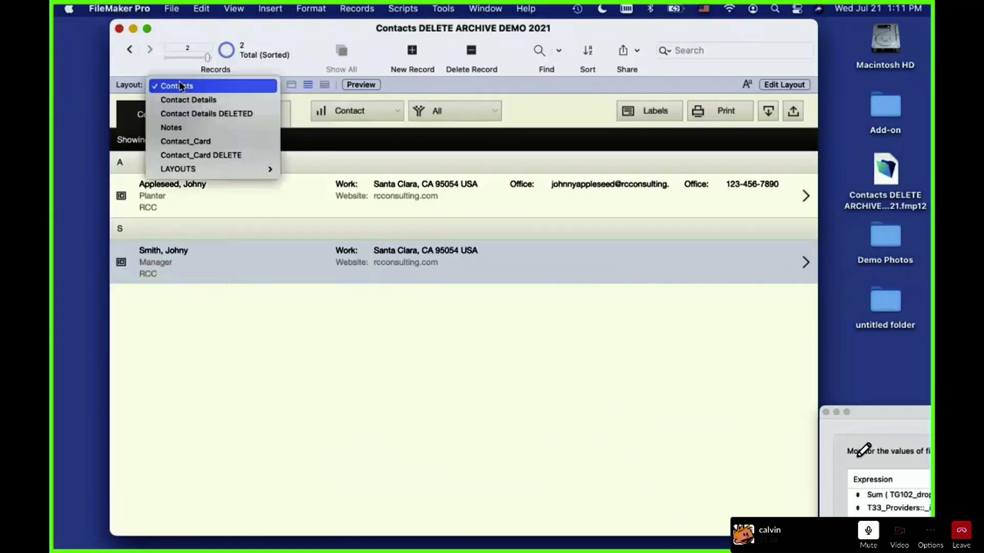
click(175, 128)
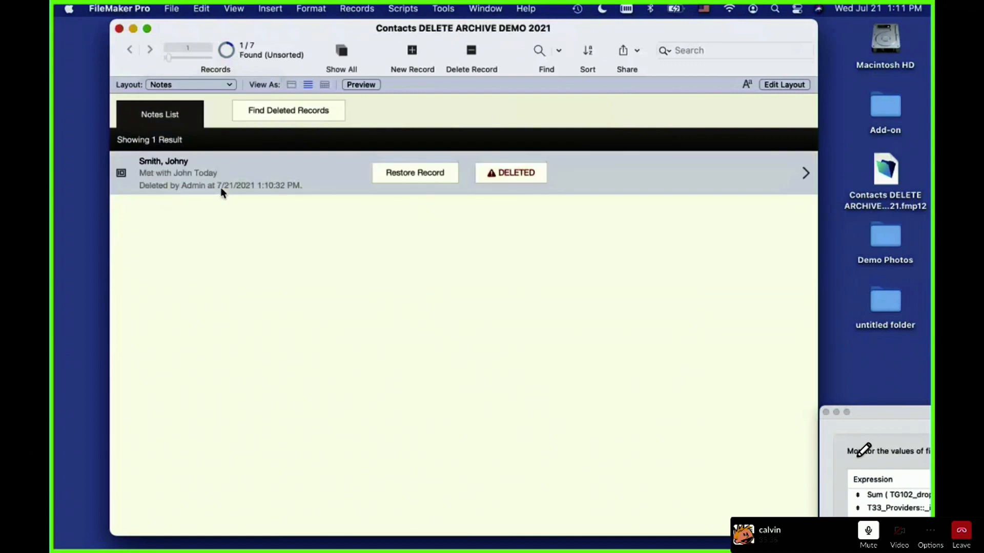
click(419, 175)
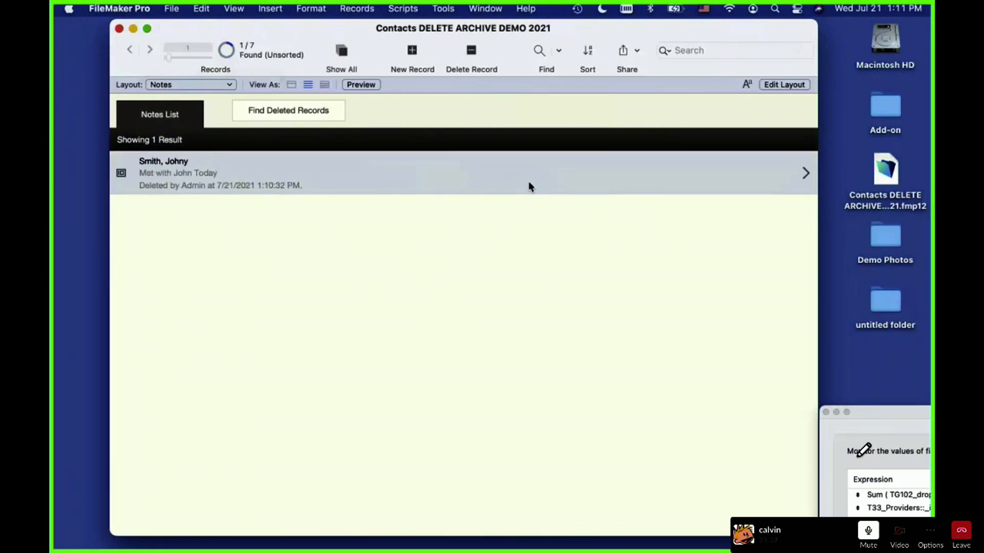
click(174, 87)
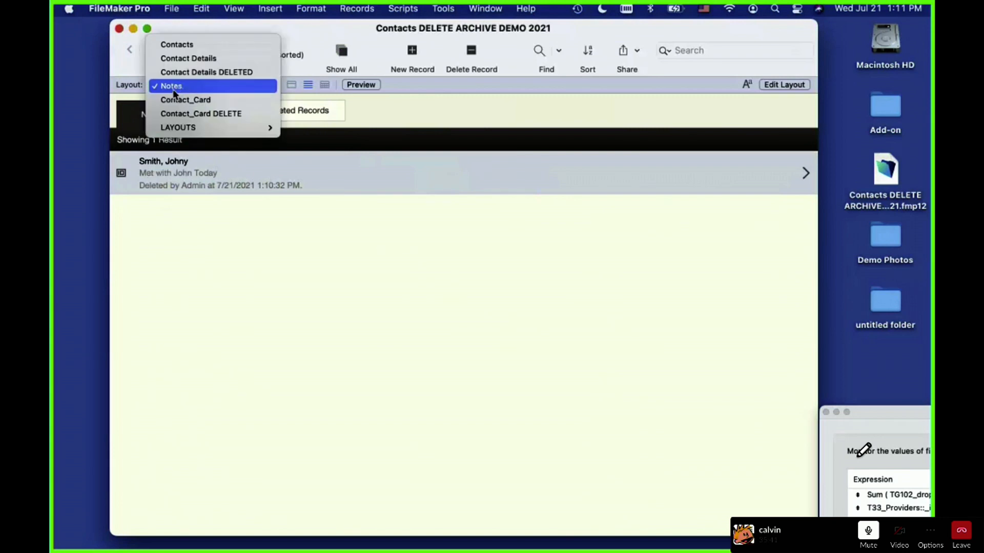
click(182, 58)
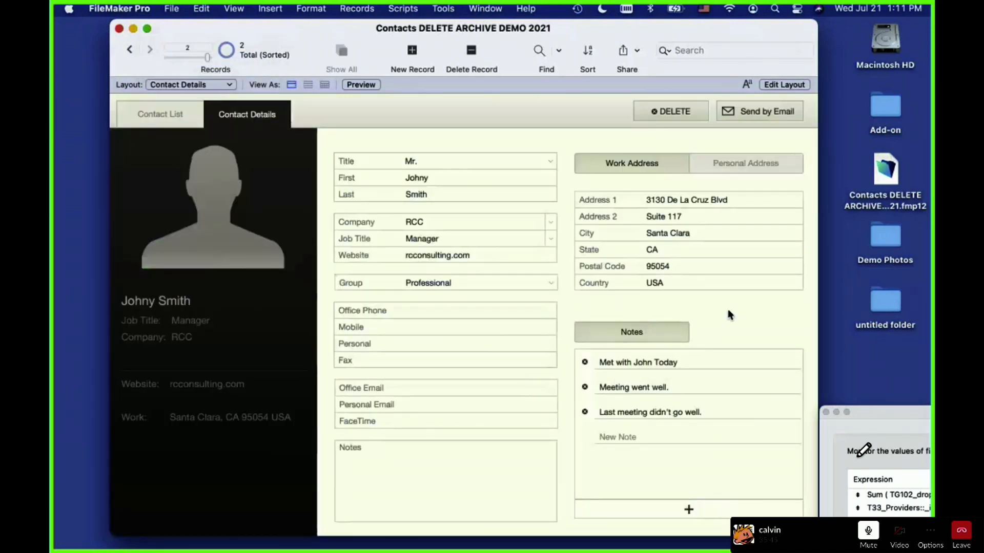
In Manage Database, inspect the Notes table's flag_delete field and cancel without changes
click(782, 91)
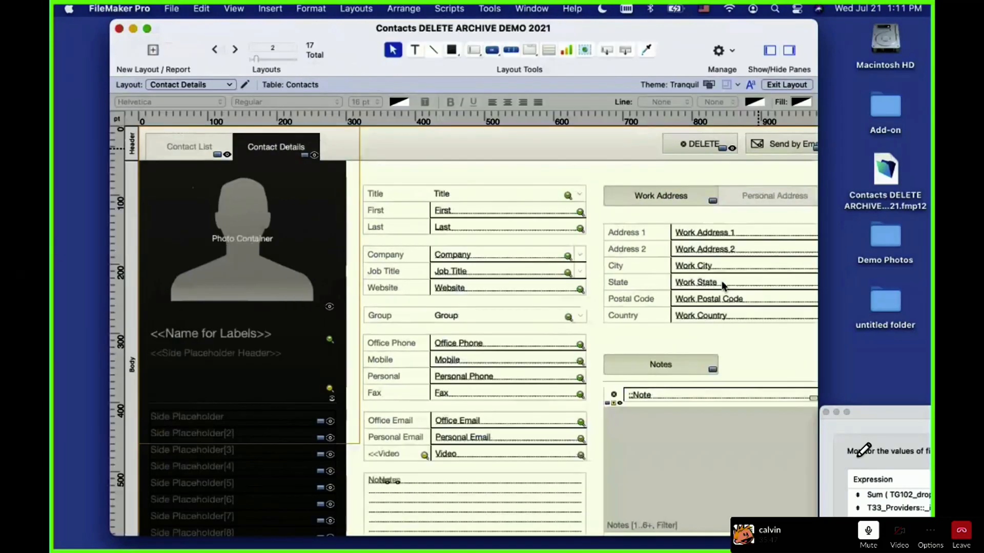
scroll(685, 297, right, 3)
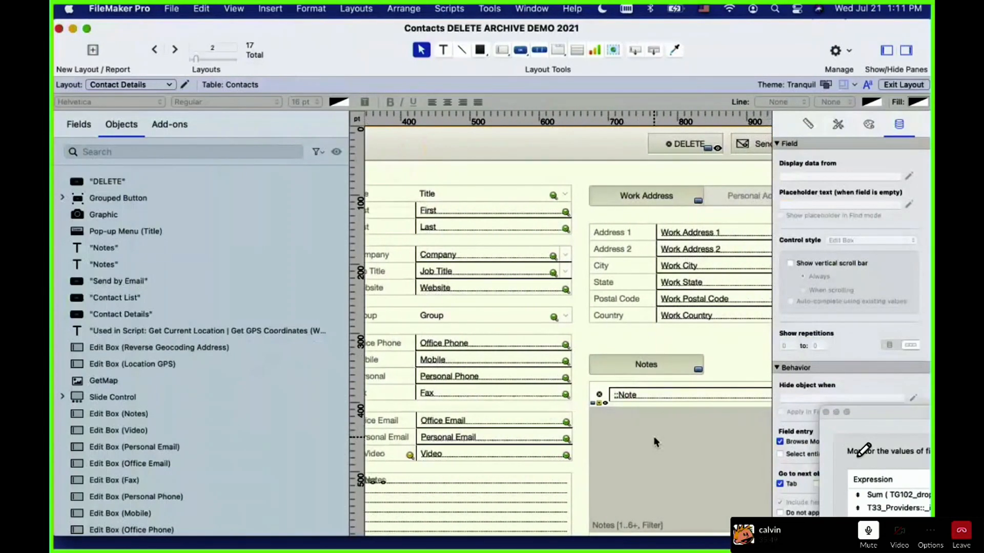
key(super+shift+d)
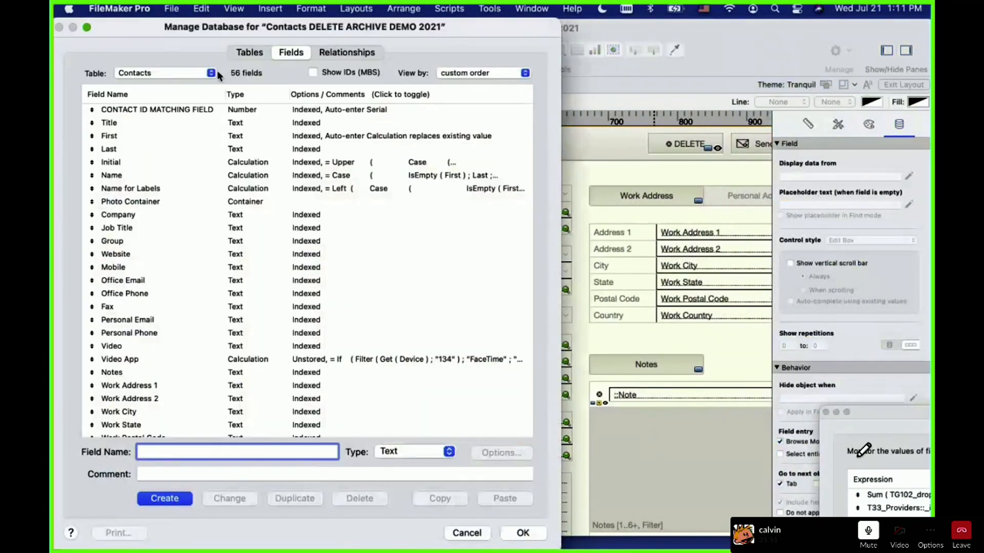
click(202, 75)
click(175, 88)
click(174, 74)
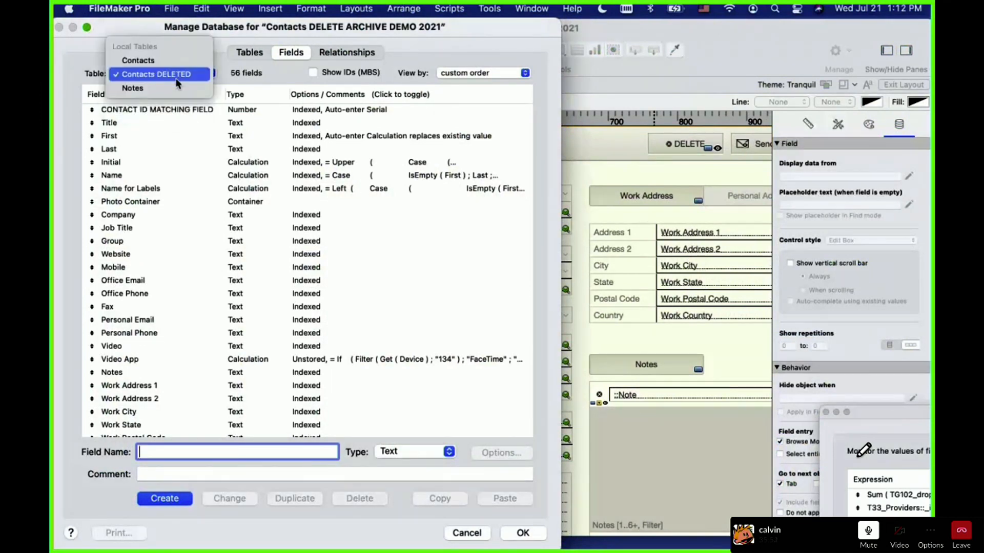
click(175, 93)
click(118, 205)
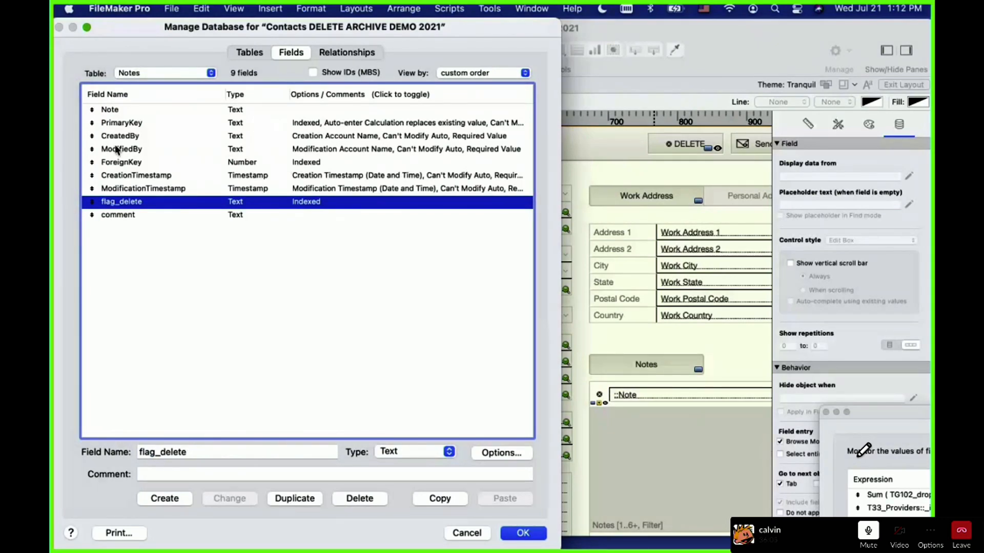
click(466, 532)
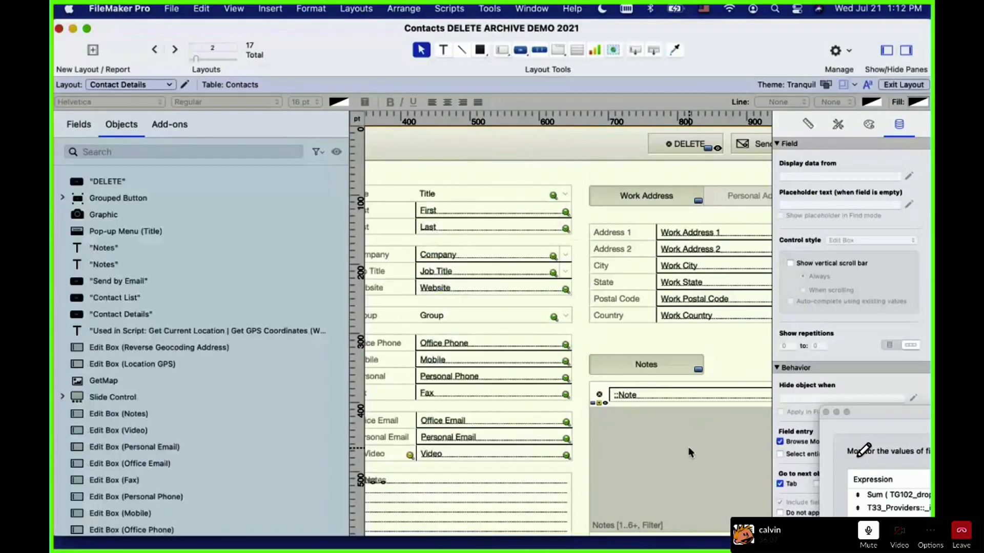
Review the Notes portal's not Notes::flag_delete filter, cancel out, and return to Browse mode
double_click(688, 446)
click(378, 212)
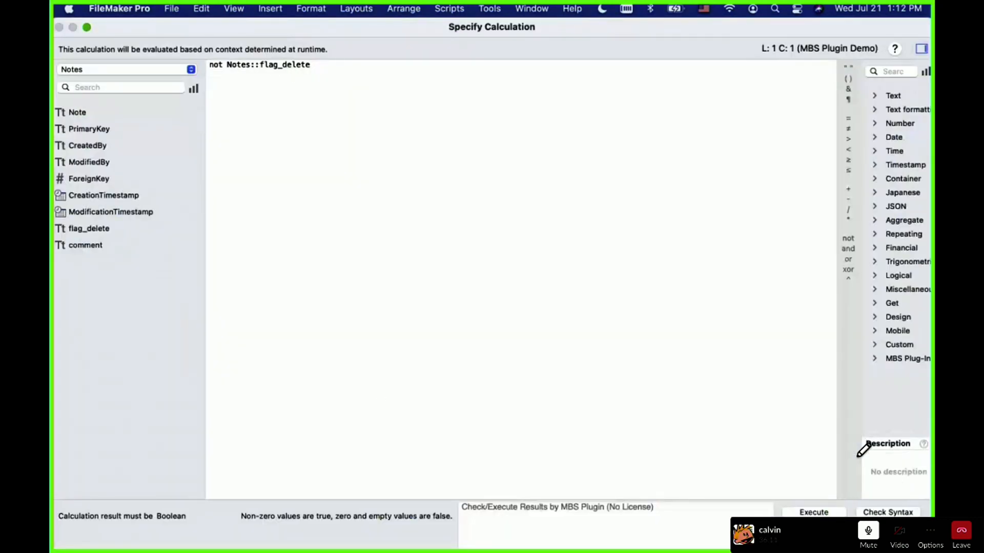
click(888, 534)
click(424, 388)
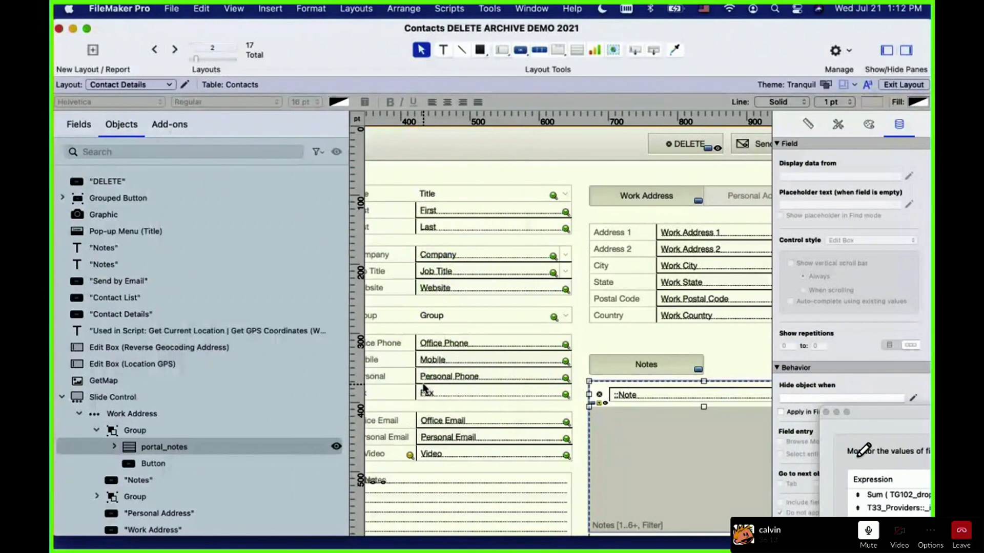
key(super+b)
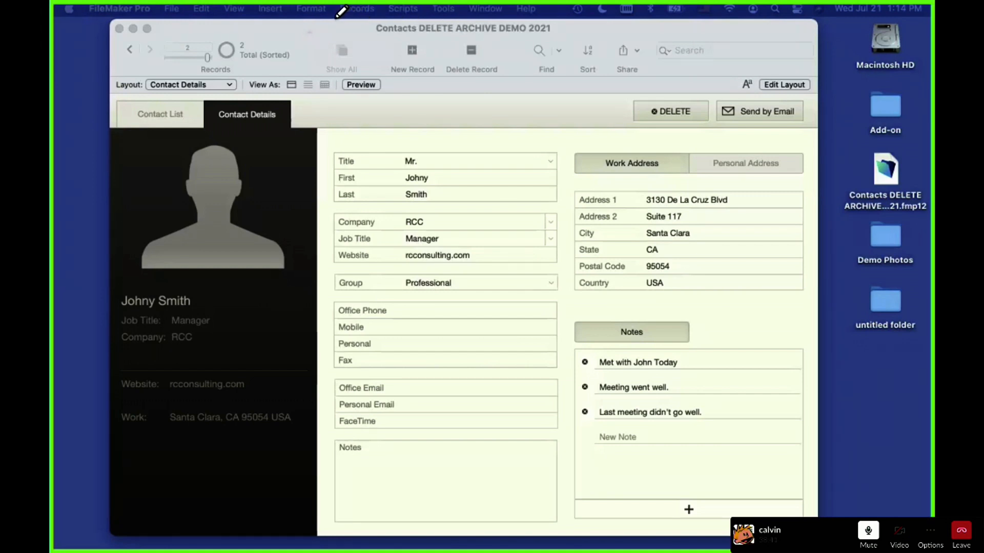
Check the Records menu's Delete Record without deleting, then open the desktop's untitled folder
mouse_move(336, 19)
mouse_down()
mouse_move(334, 48)
mouse_move(402, 45)
mouse_move(388, 4)
mouse_move(348, 8)
mouse_up()
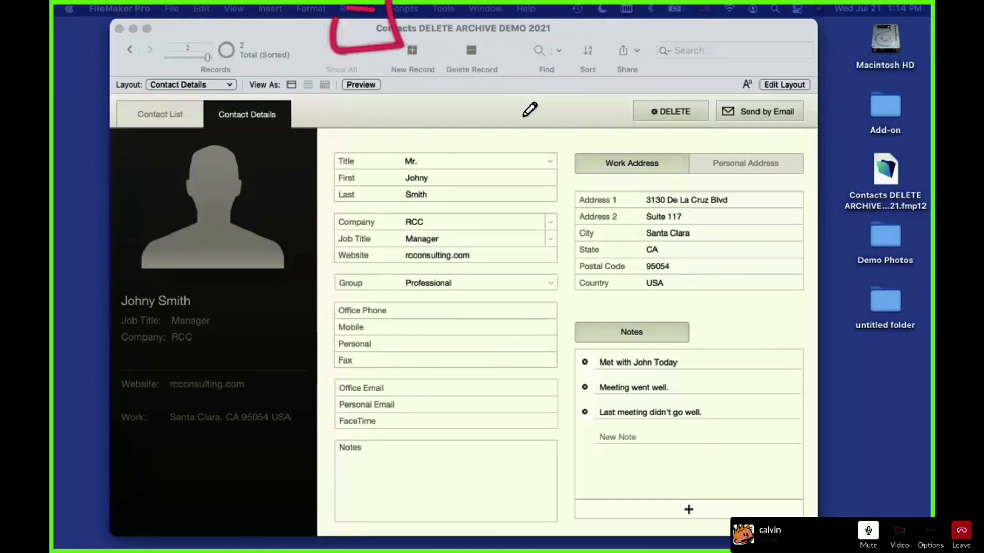
click(365, 16)
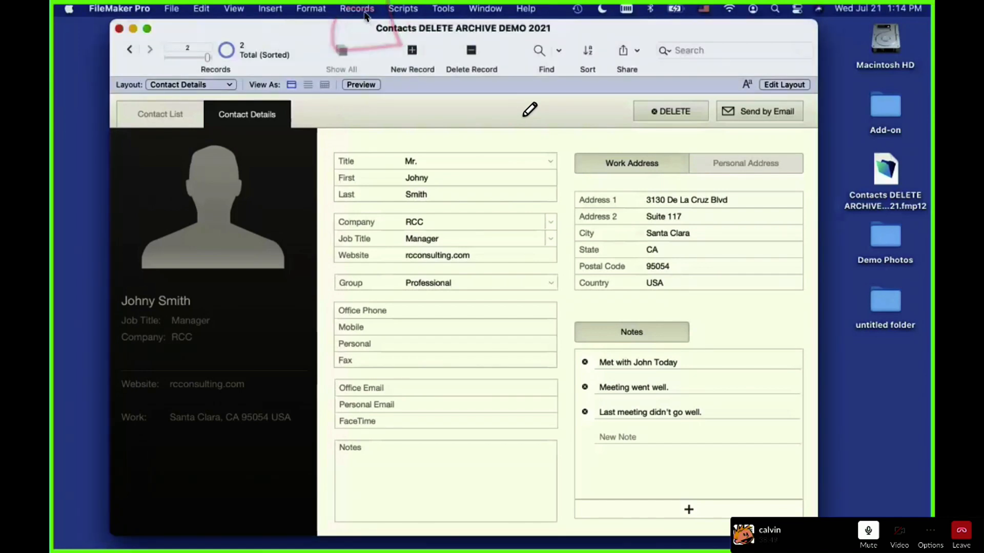
click(362, 11)
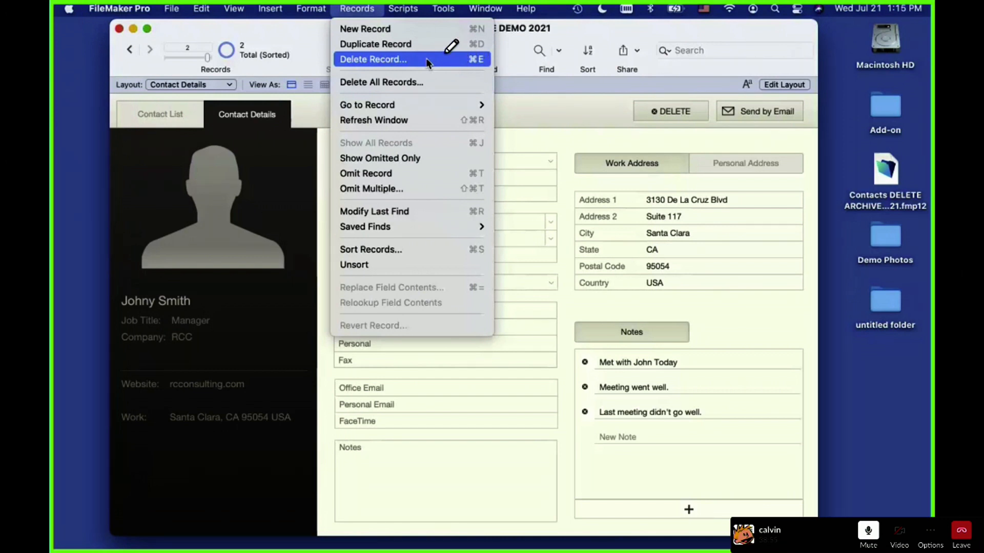
click(883, 463)
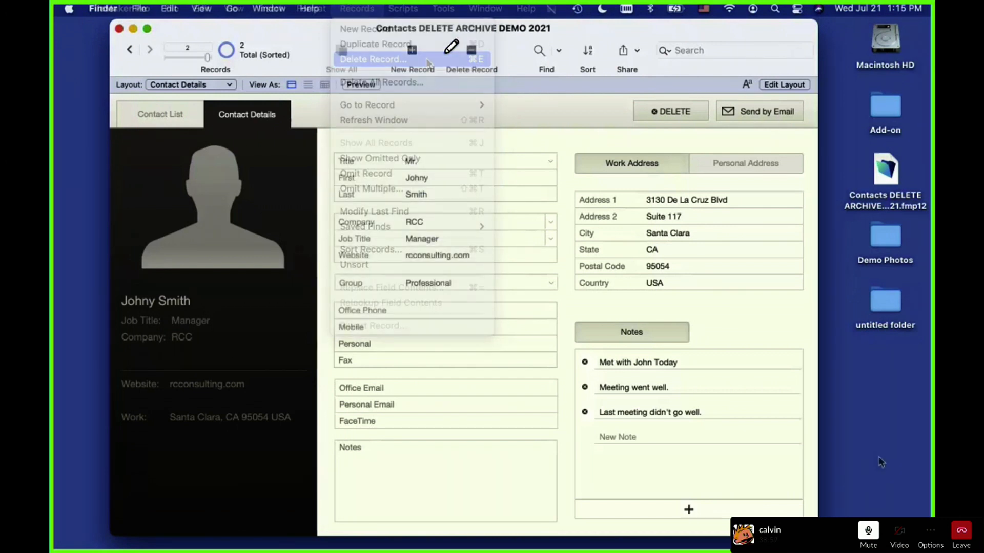
double_click(886, 303)
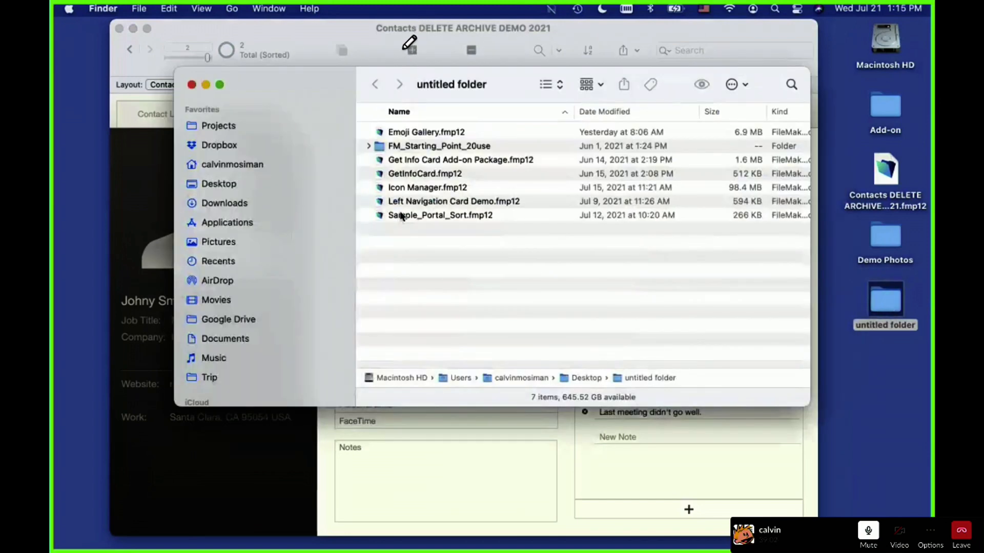
Open the FM_Starting_Point_20use folder and launch its FM_Starting_Point_20use.fmp12 file
double_click(409, 147)
drag(317, 93, 436, 209)
click(471, 124)
double_click(359, 279)
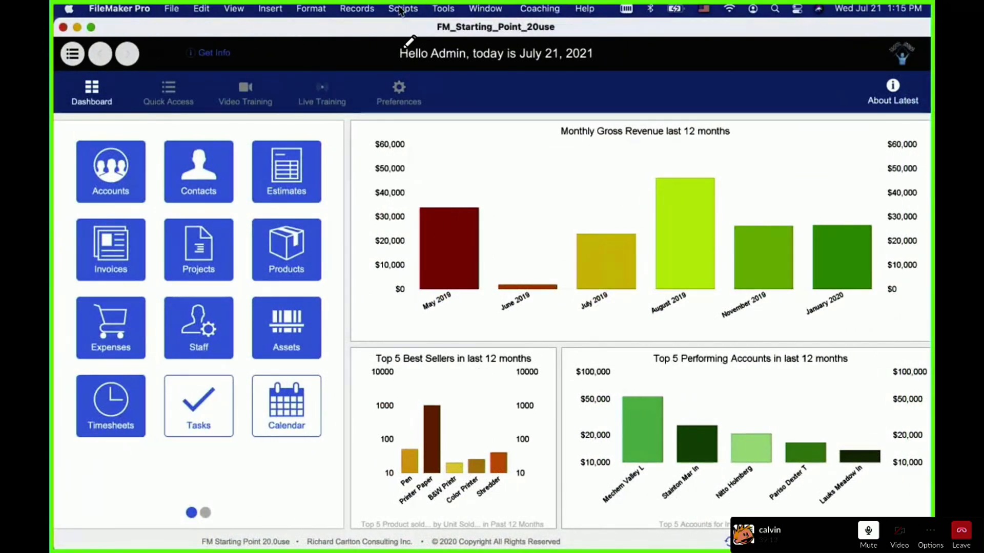
click(357, 9)
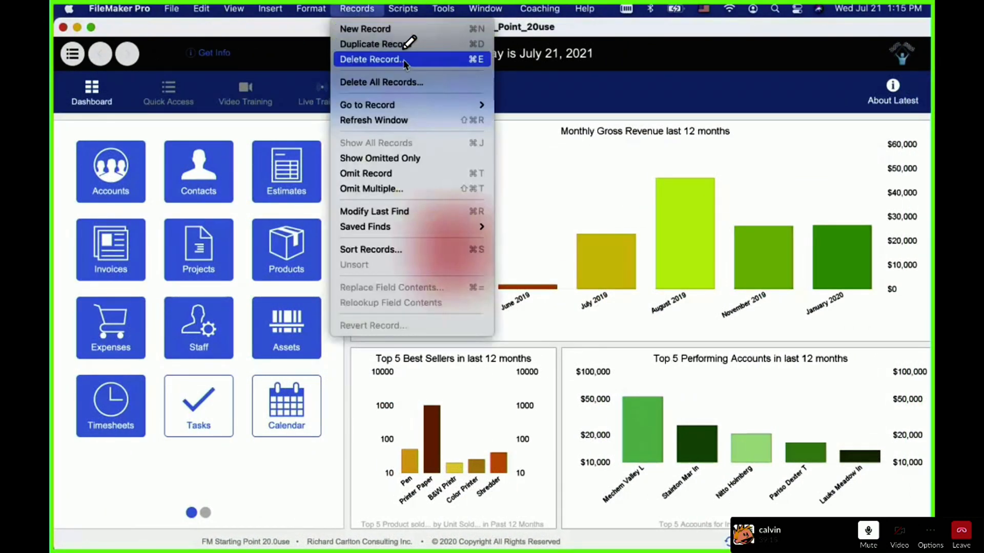
click(357, 9)
click(442, 9)
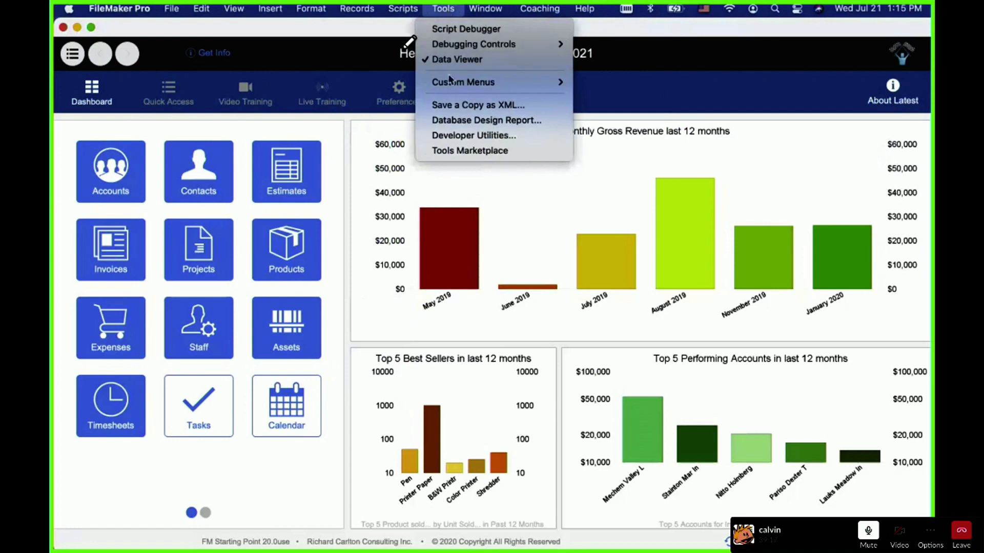
mouse_move(458, 83)
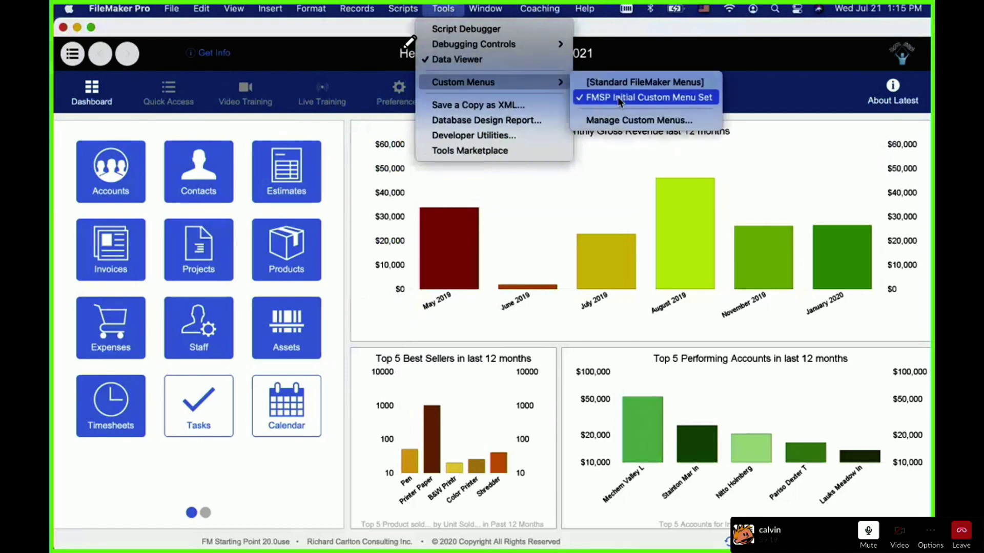
mouse_move(396, 7)
mouse_move(359, 8)
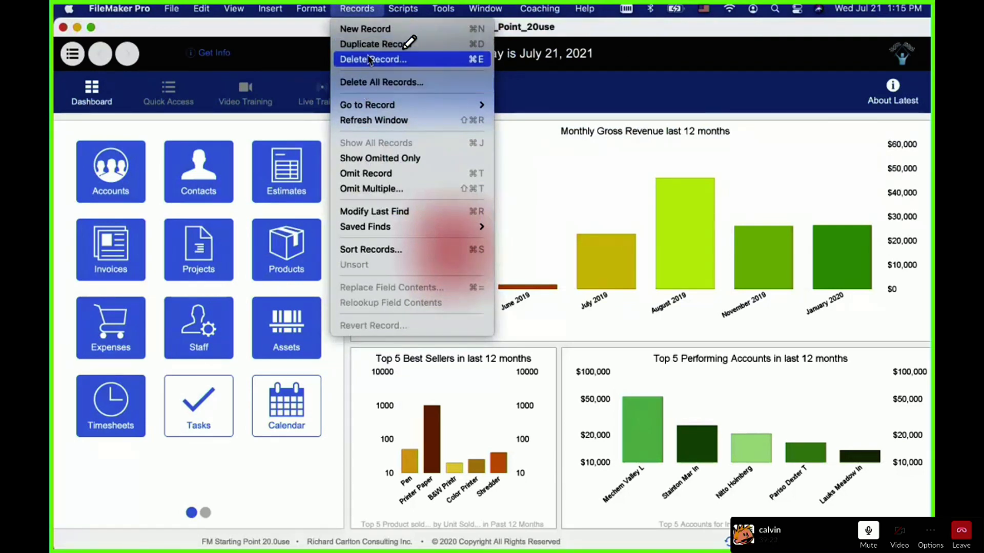
click(112, 7)
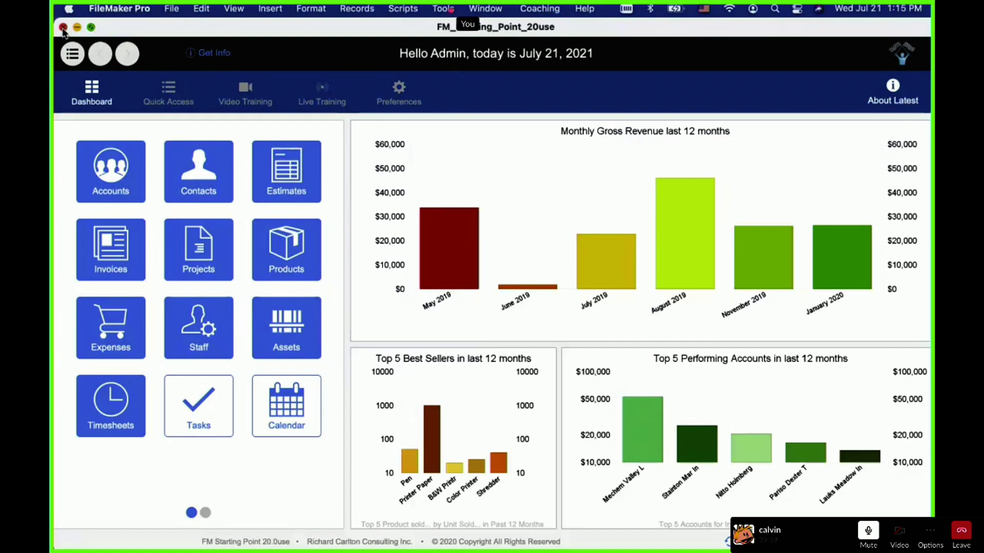
click(345, 10)
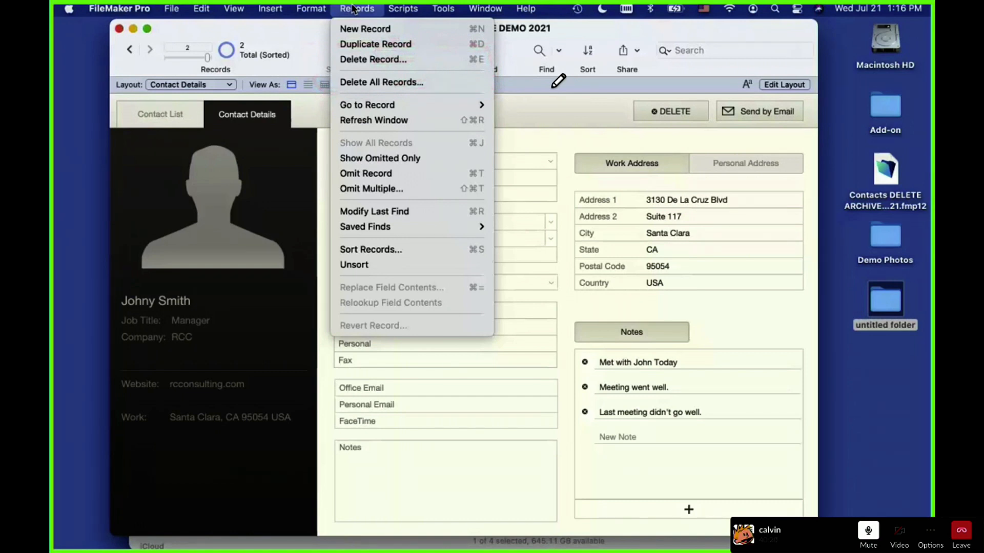
Open File > Manage > Custom Menus for the Contacts DELETE ARCHIVE DEMO 2021 file
mouse_move(172, 155)
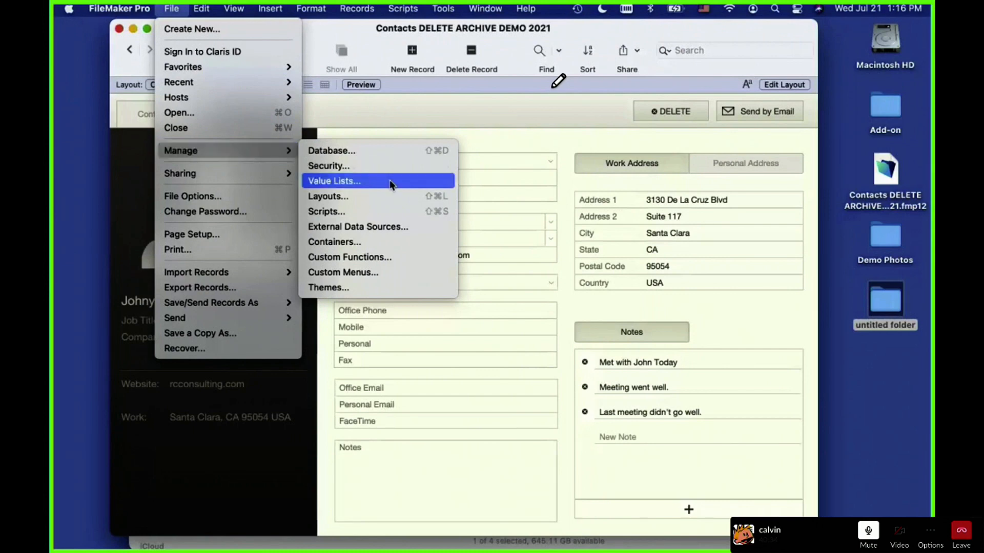
click(367, 275)
Create a new custom menu set named 'No Delete' and begin adding menus to it
click(154, 135)
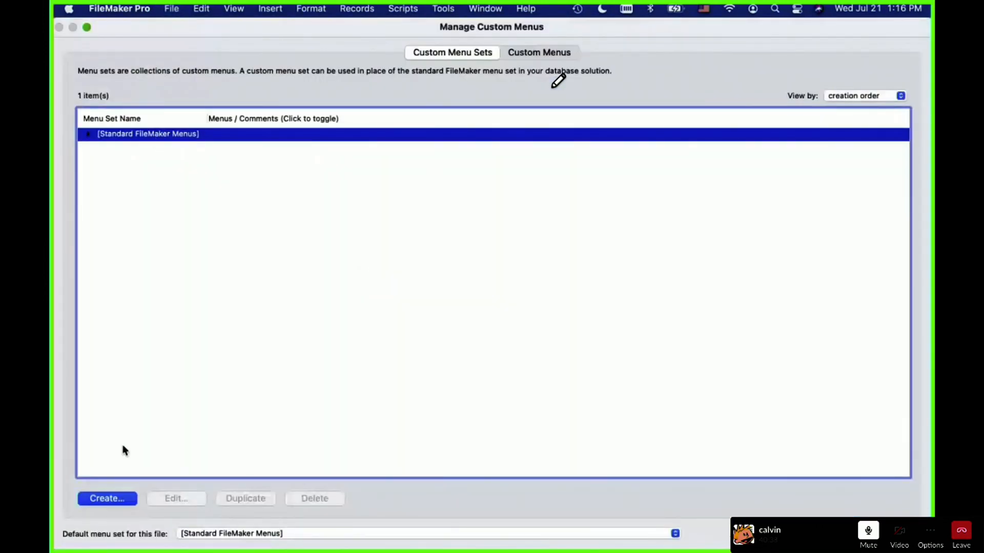
click(116, 501)
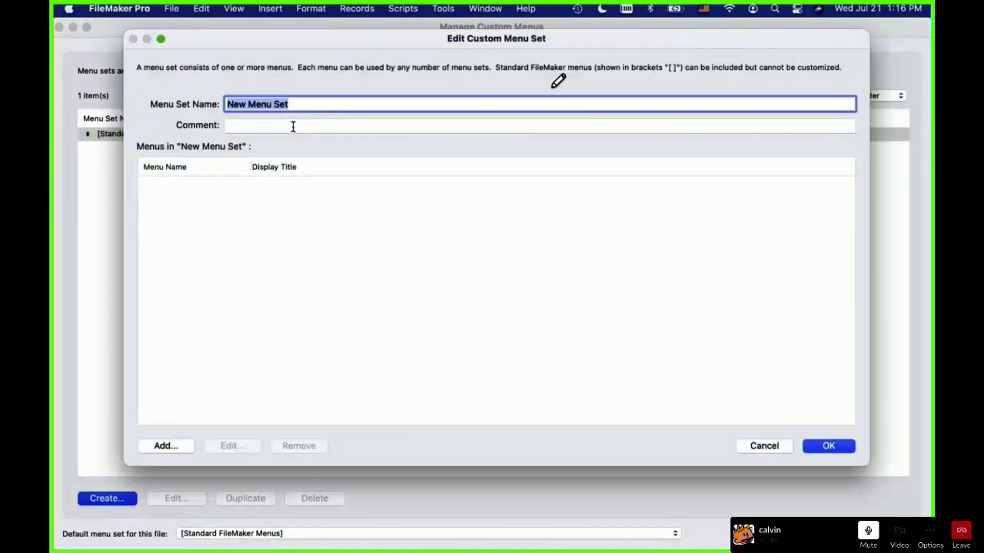
text(No De)
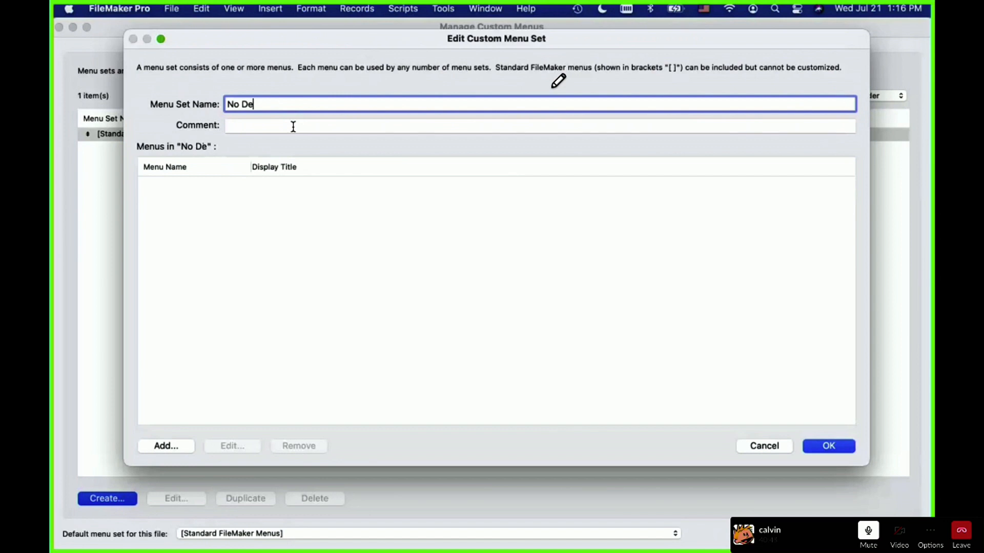
text(lete)
click(165, 447)
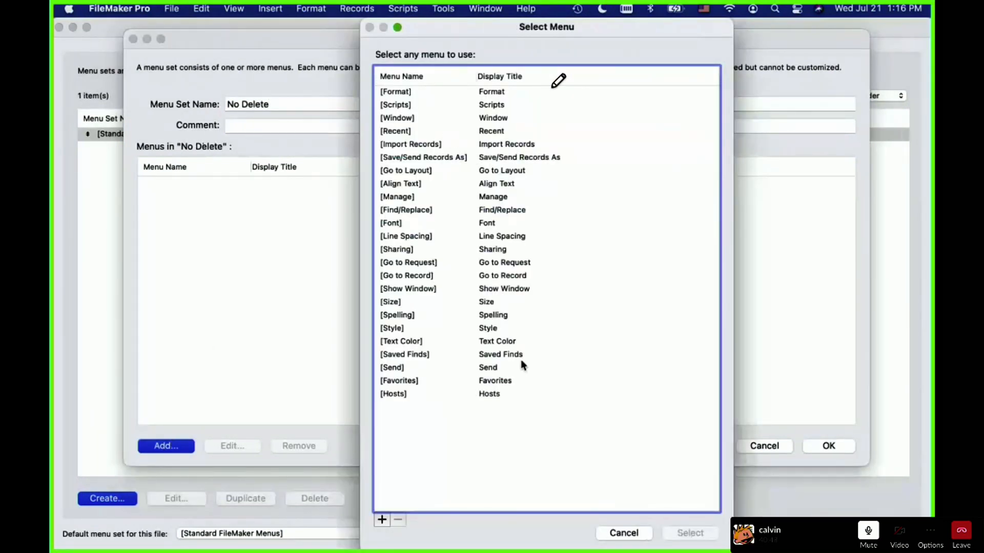
click(506, 330)
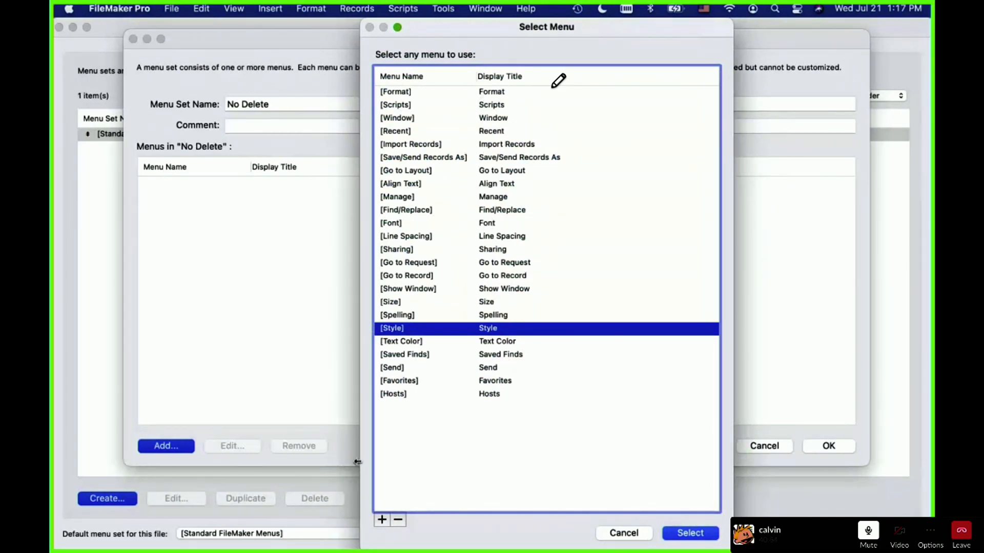
Create File Demo and Edit Demo menus, then start a third based on Records
click(382, 520)
double_click(373, 200)
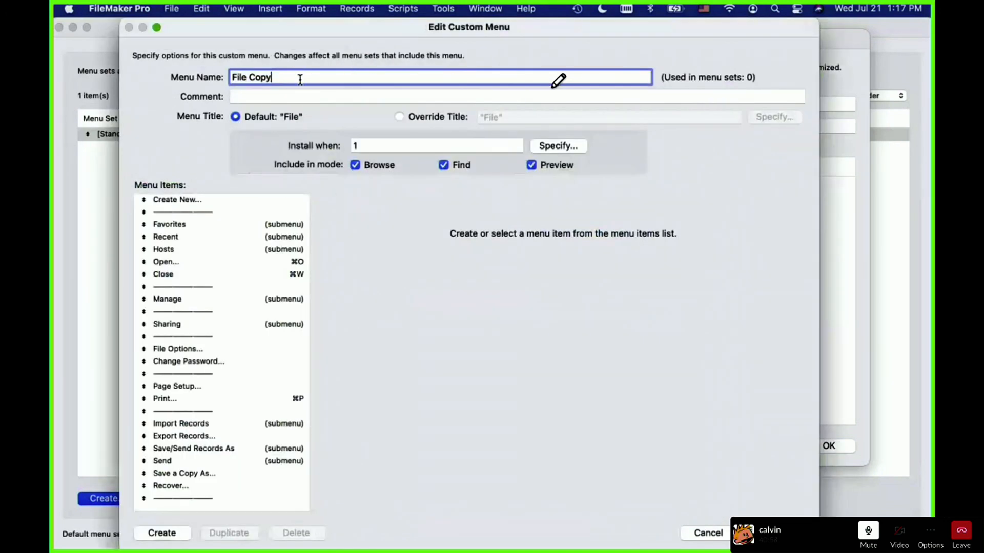
double_click(300, 78)
text(Demo)
key(Return)
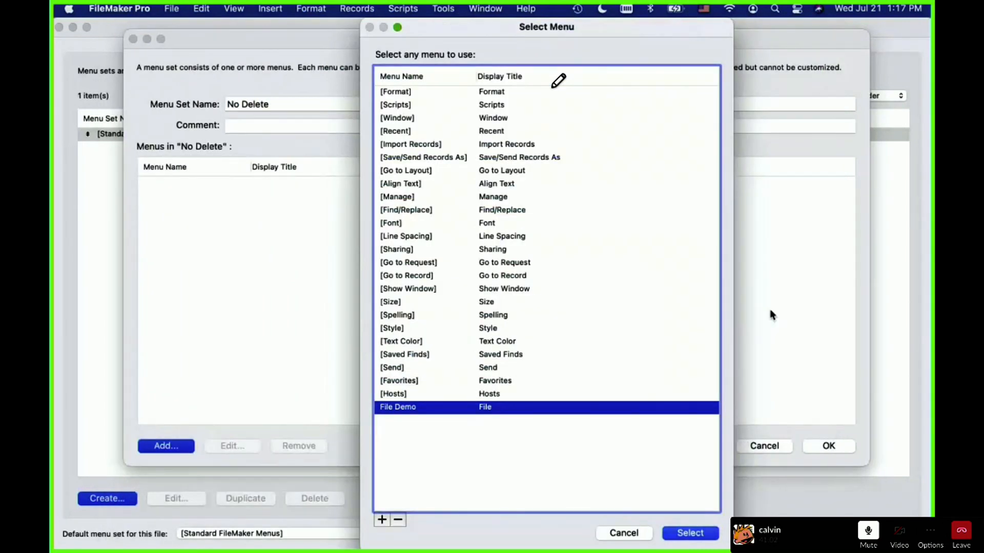
click(382, 520)
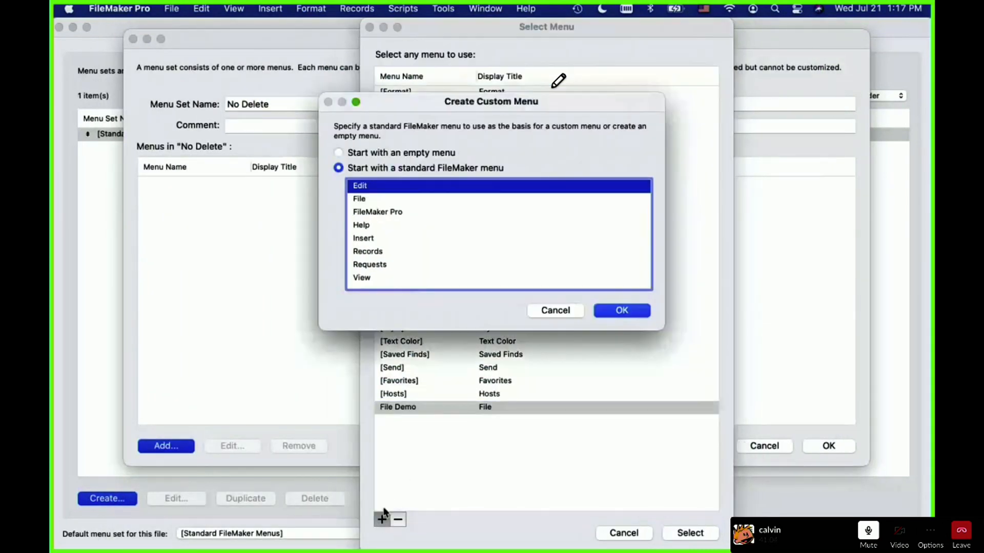
double_click(380, 190)
text(Edit De)
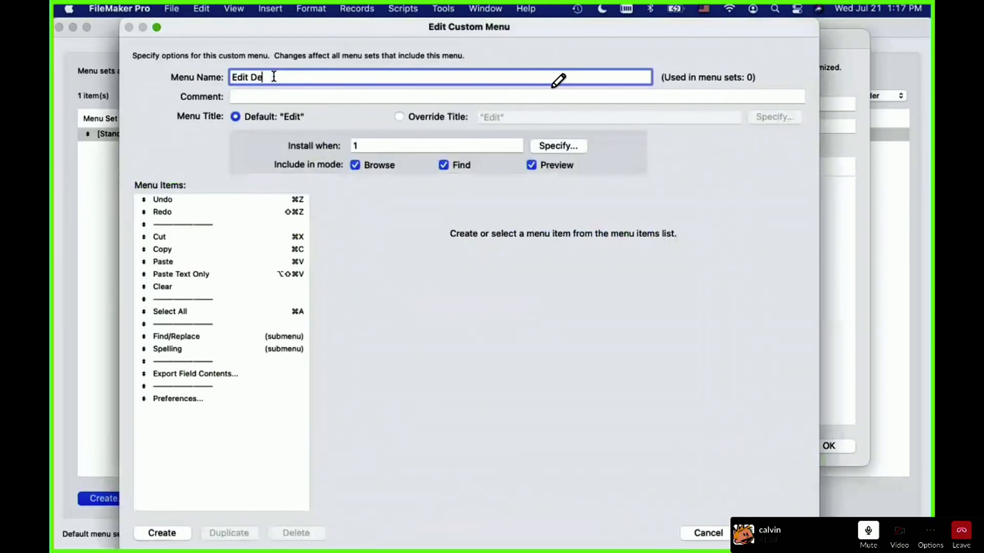
text(mo)
click(776, 533)
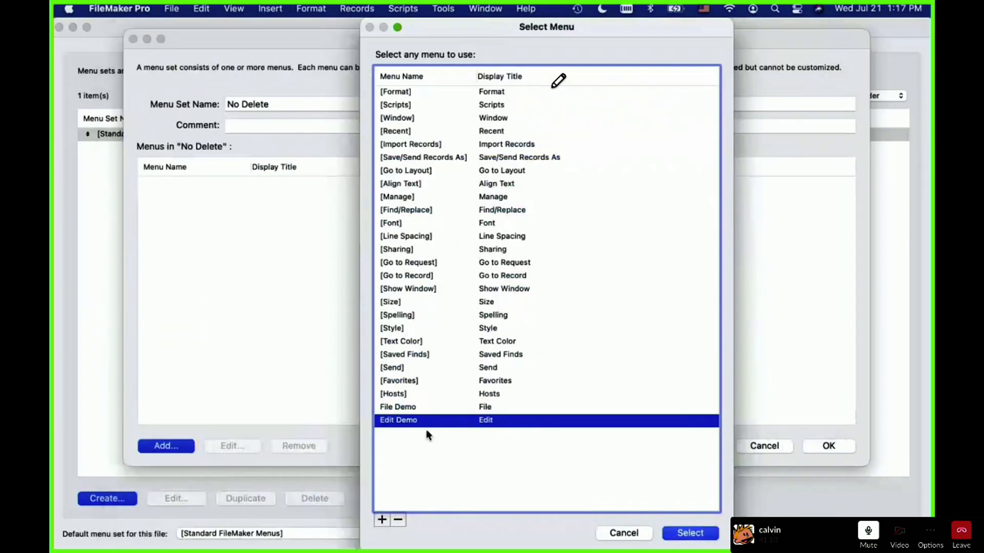
click(381, 520)
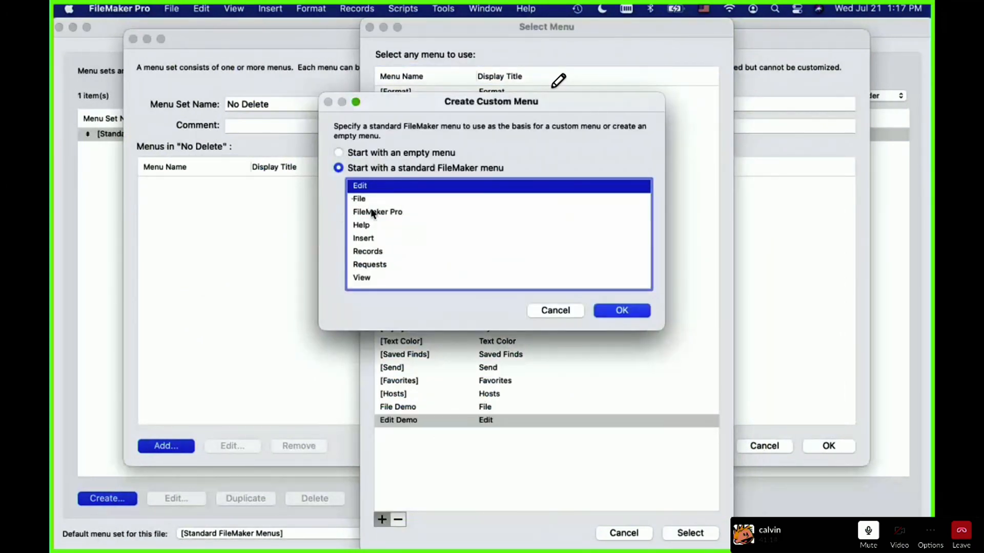
double_click(377, 251)
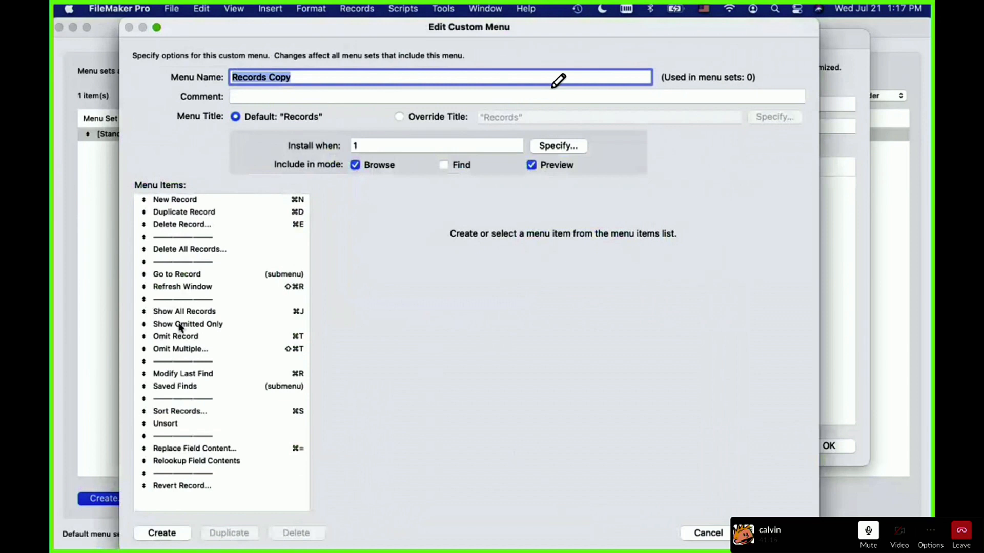
Rename the copied Records menu to 'Records No Delete'
click(179, 226)
double_click(281, 78)
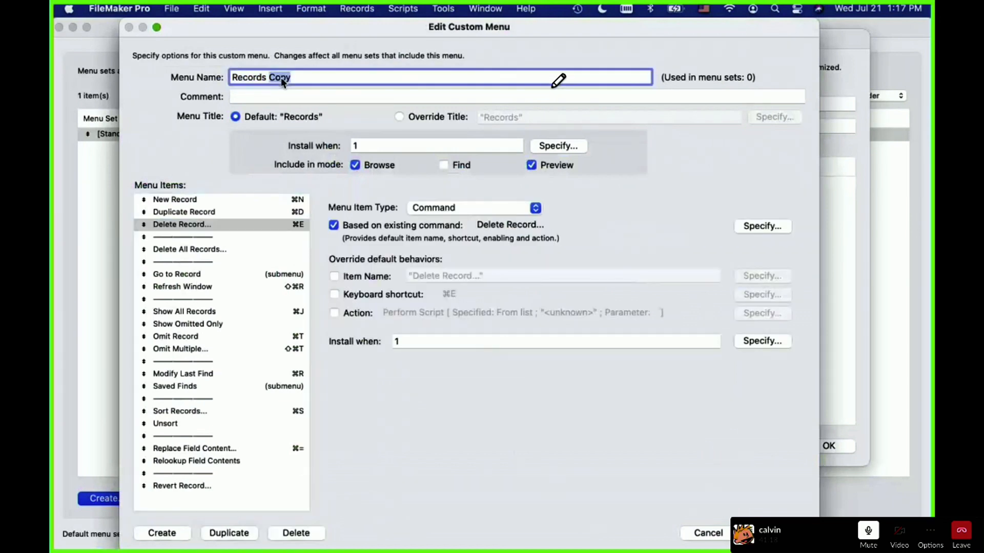
text(No Delete)
Remove Delete Record, Delete All Records and the extra separator from the menu
click(196, 228)
key(Delete)
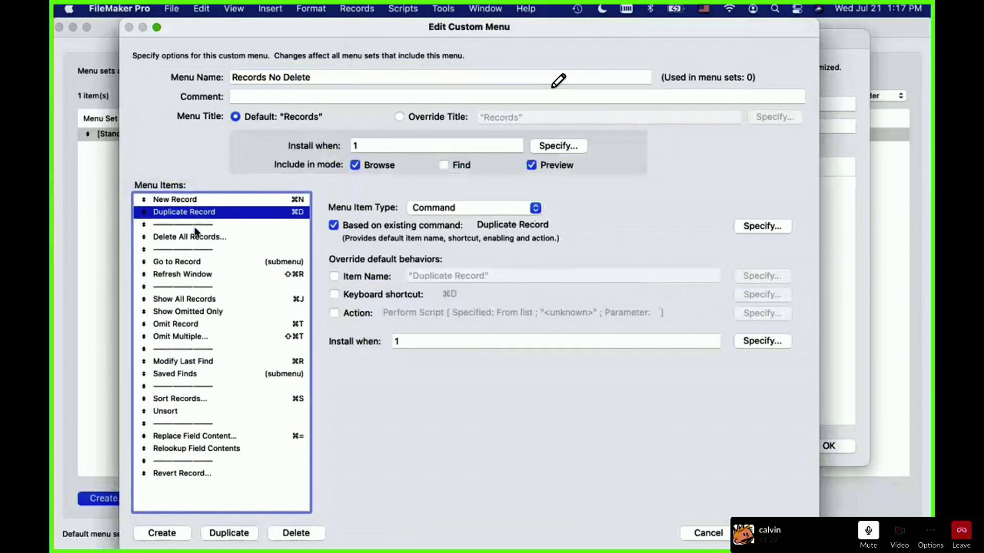
click(194, 237)
key(Delete)
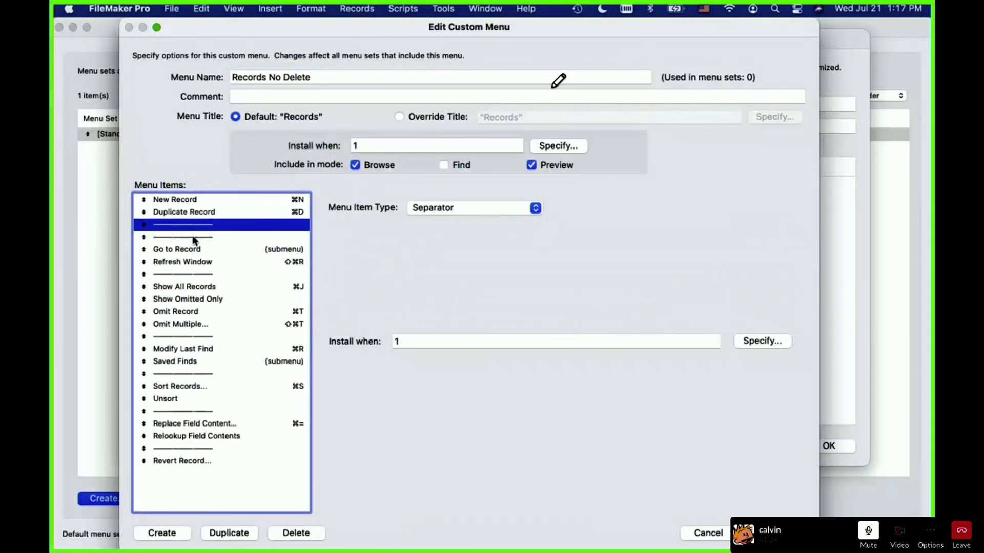
key(Delete)
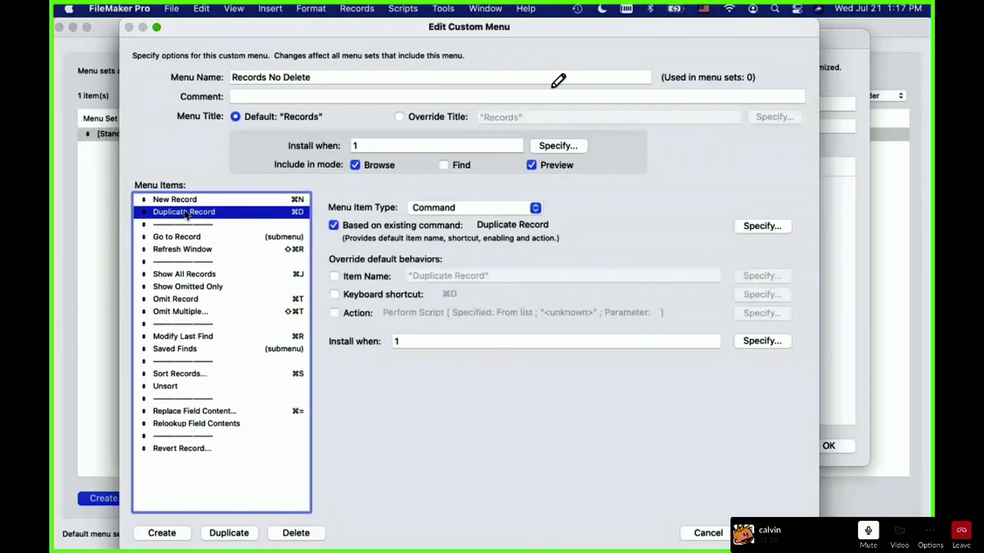
Save Records No Delete into the new No Delete set and close custom menu management
key(Return)
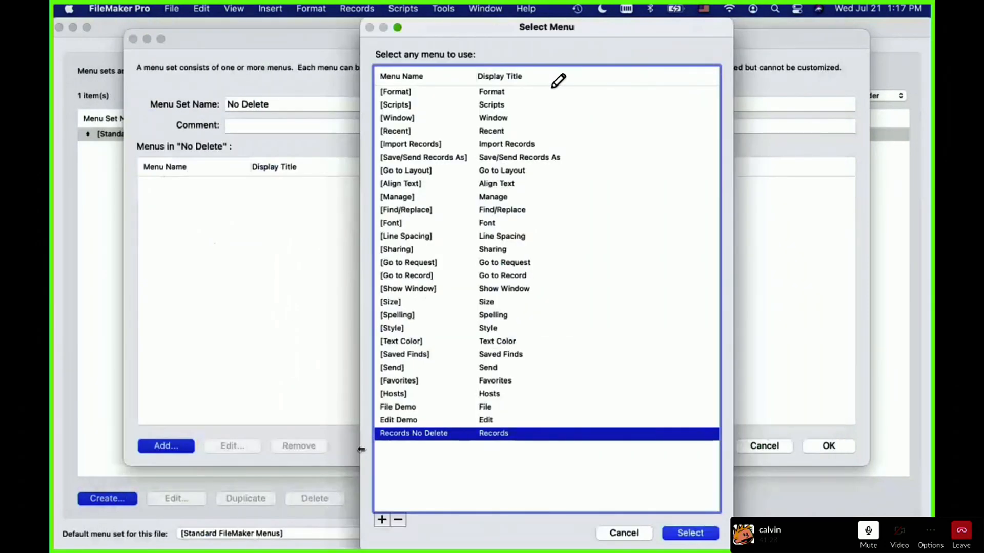
key(Return)
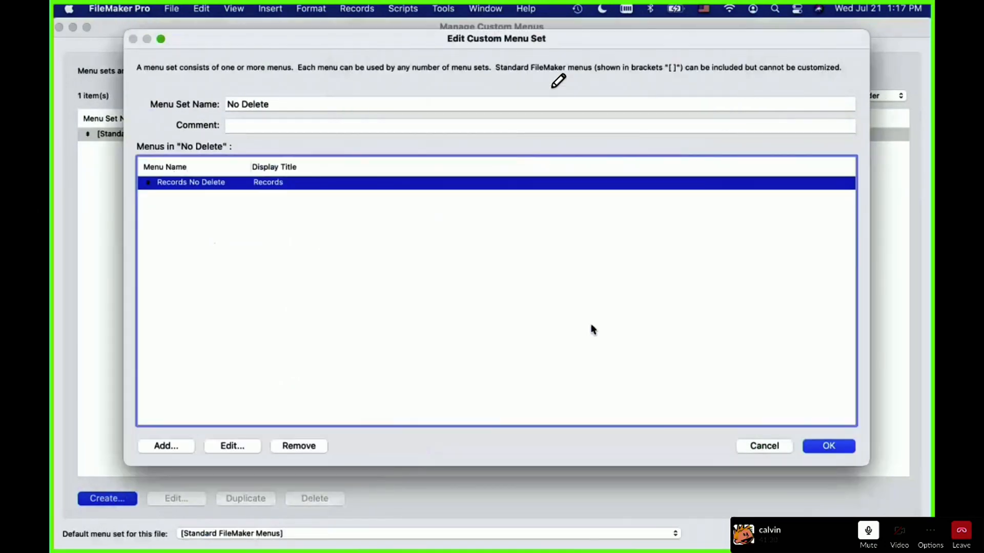
click(828, 447)
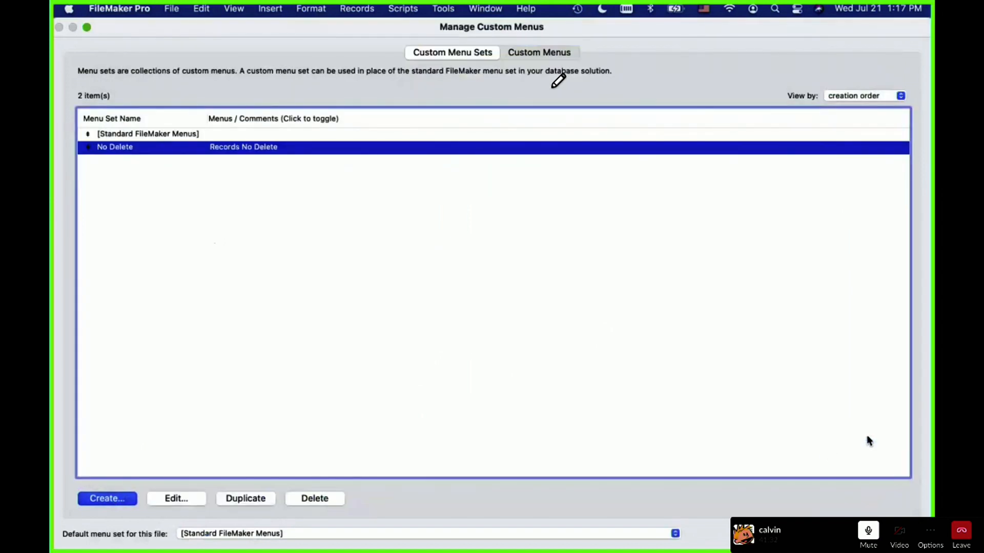
click(889, 534)
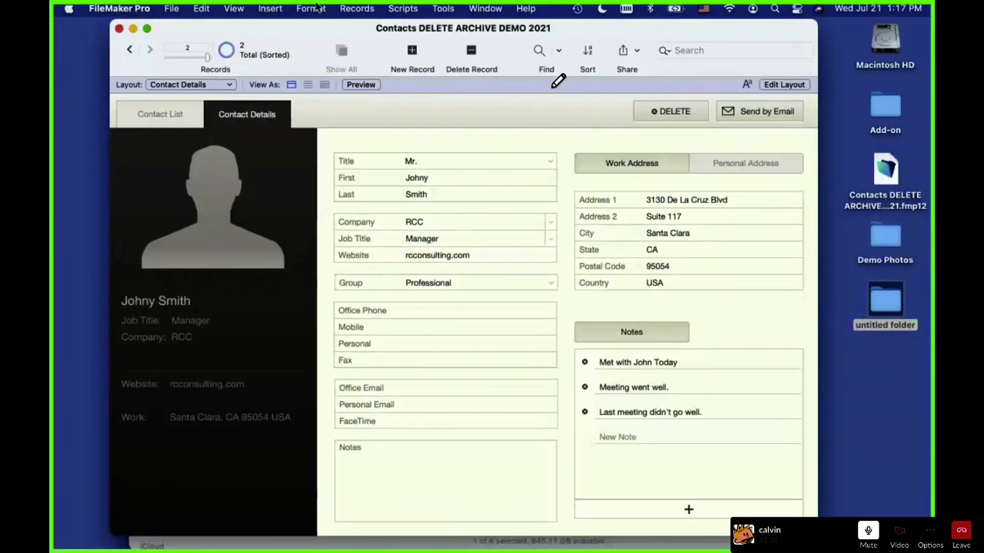
Apply the No Delete menu set and check which commands the Records menu still offers
click(421, 9)
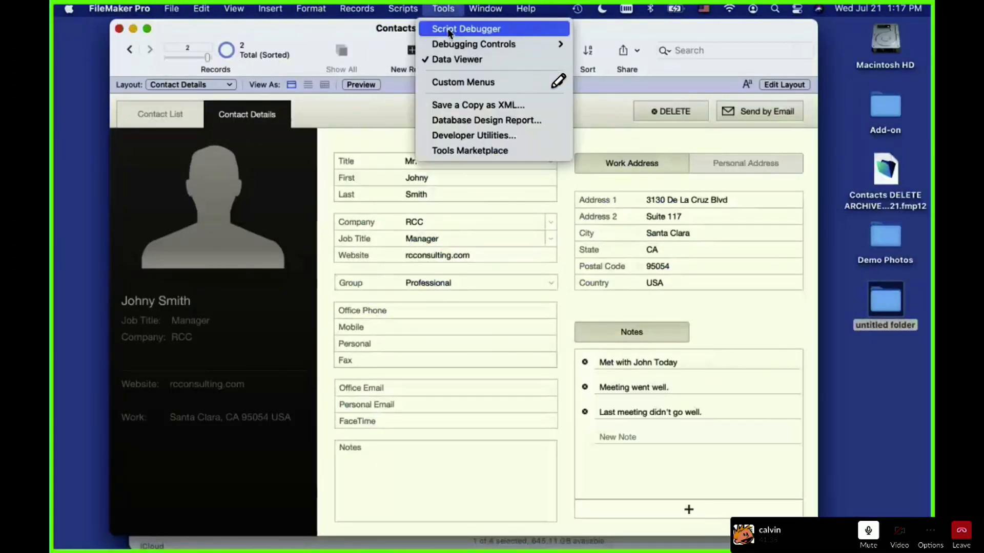
mouse_move(460, 85)
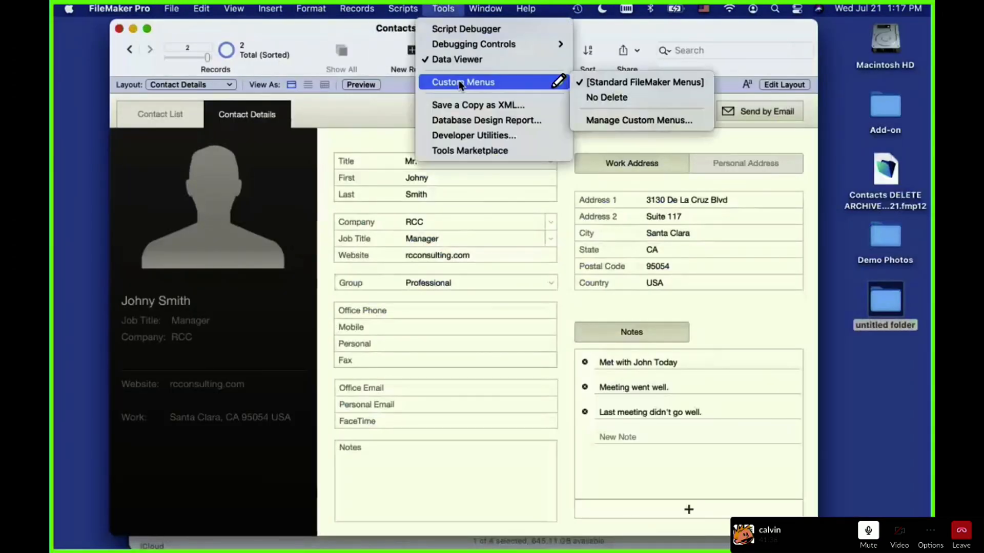
click(594, 97)
click(188, 11)
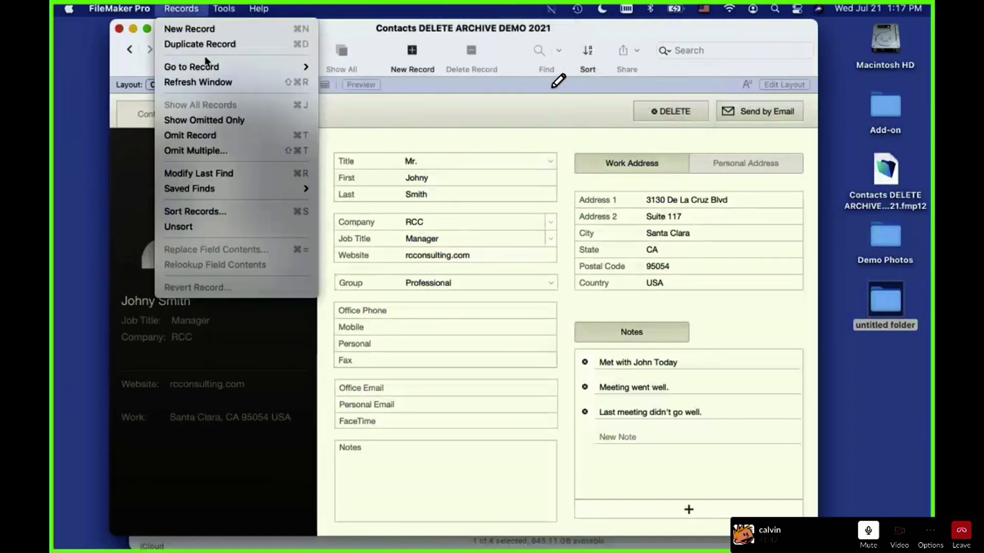
click(462, 133)
Reopen Manage Custom Menus from Tools > Custom Menus
click(225, 8)
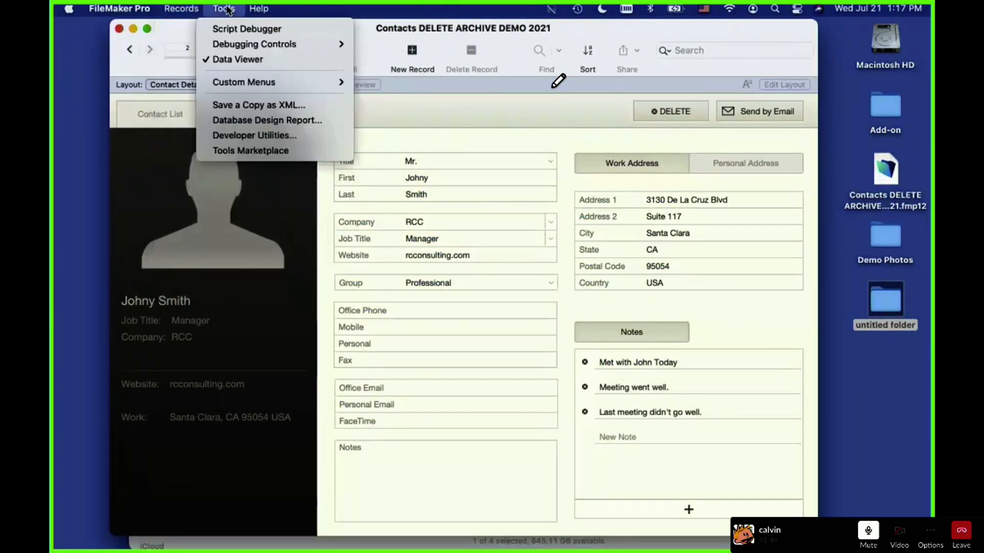
mouse_move(287, 82)
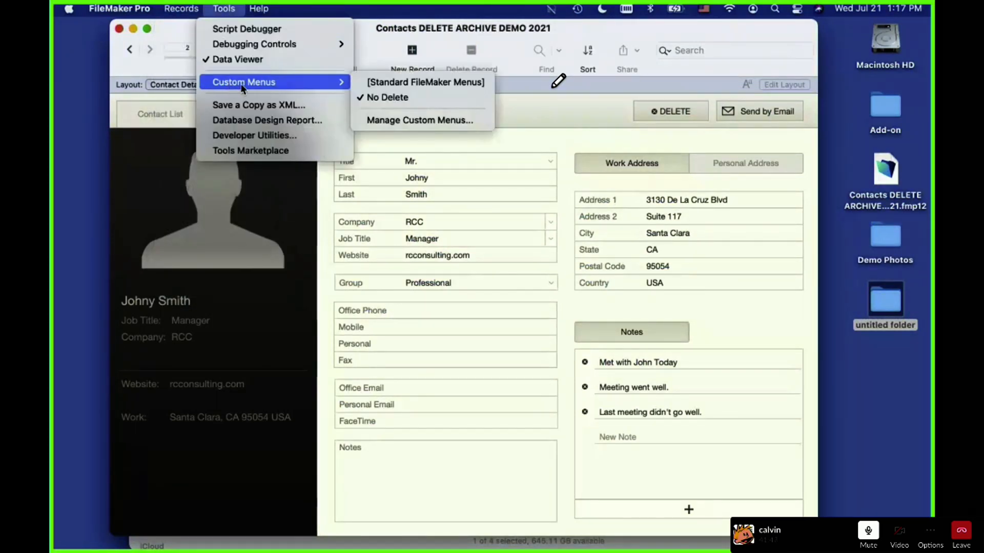
click(380, 119)
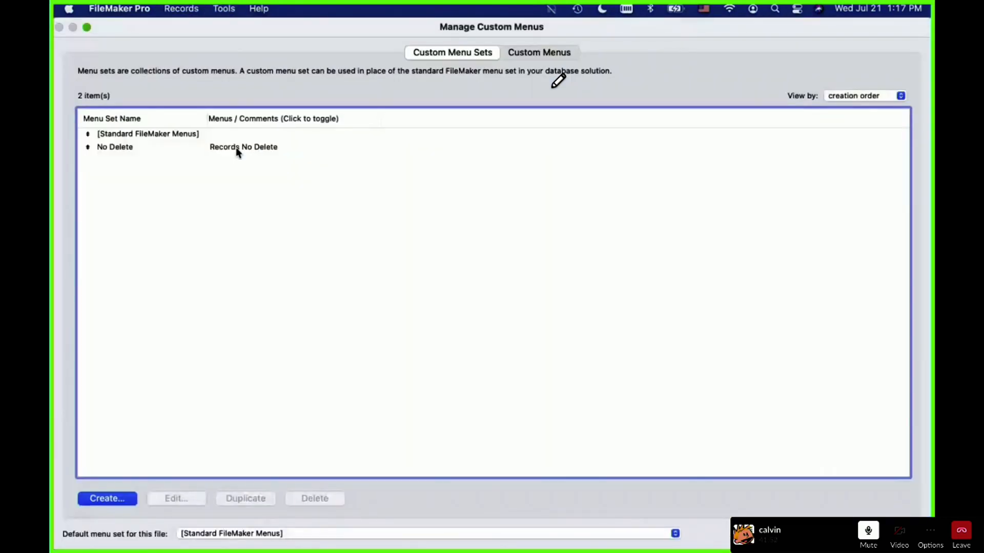
Edit the No Delete set and review its Records No Delete menu without changes
double_click(237, 147)
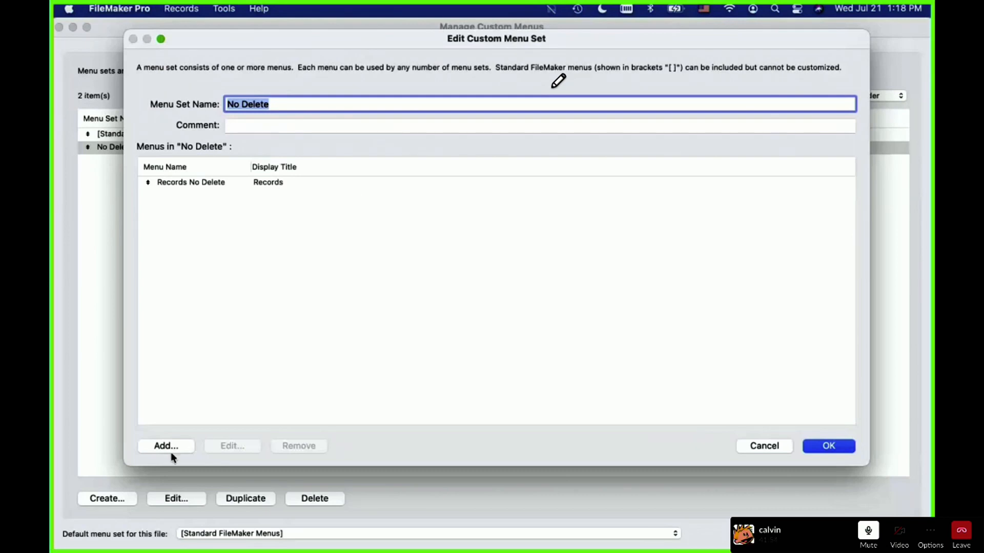
double_click(197, 182)
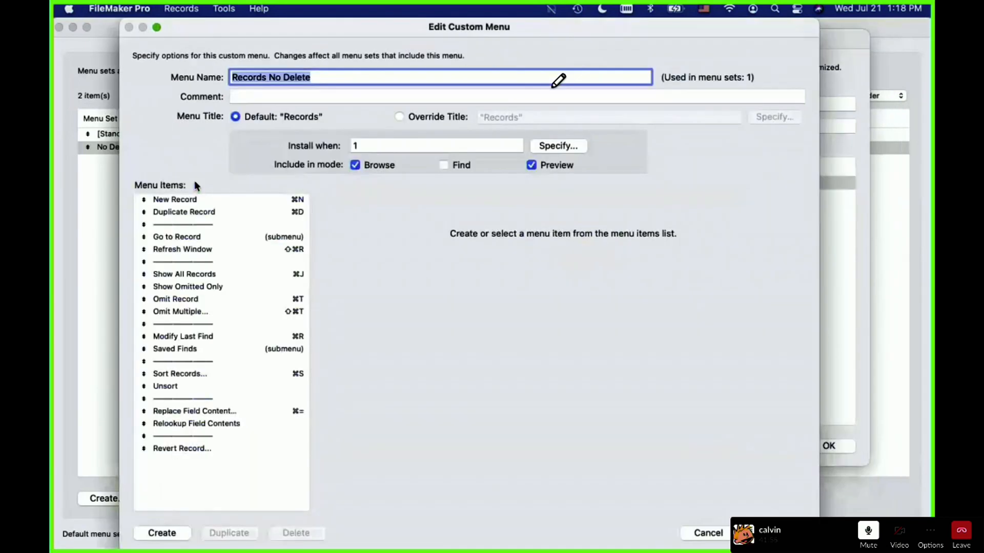
key(Escape)
Add the File Demo and Edit Demo menus to the No Delete set
click(160, 443)
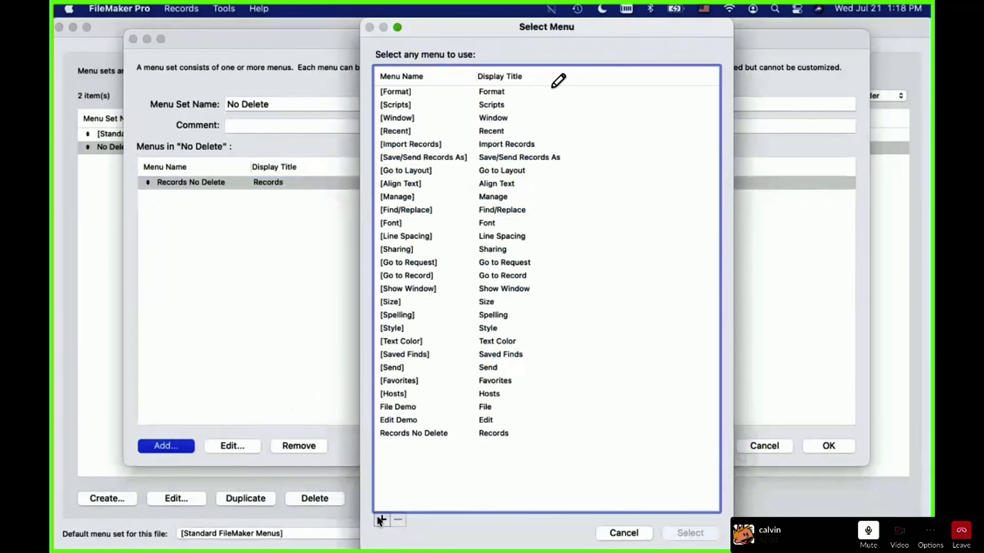
double_click(415, 408)
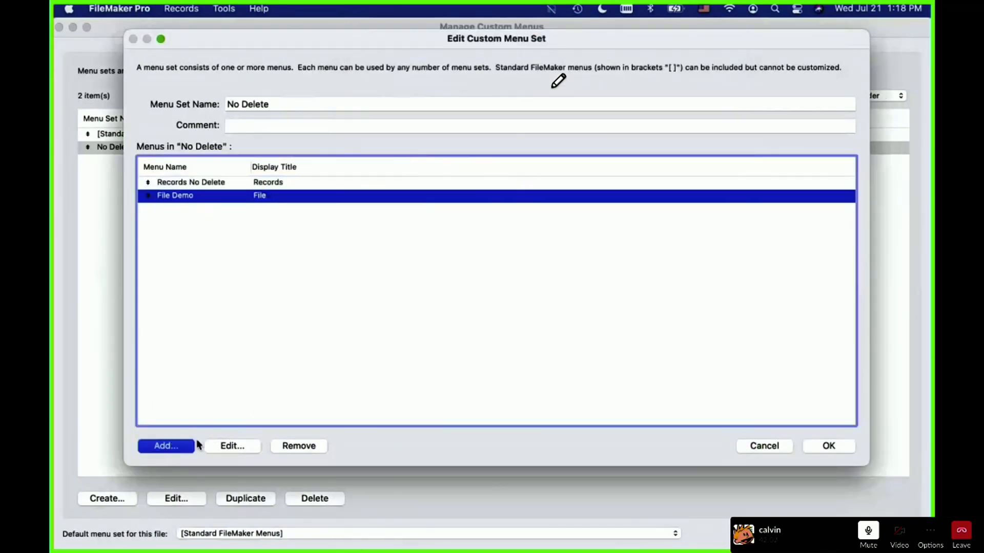
click(197, 443)
double_click(437, 419)
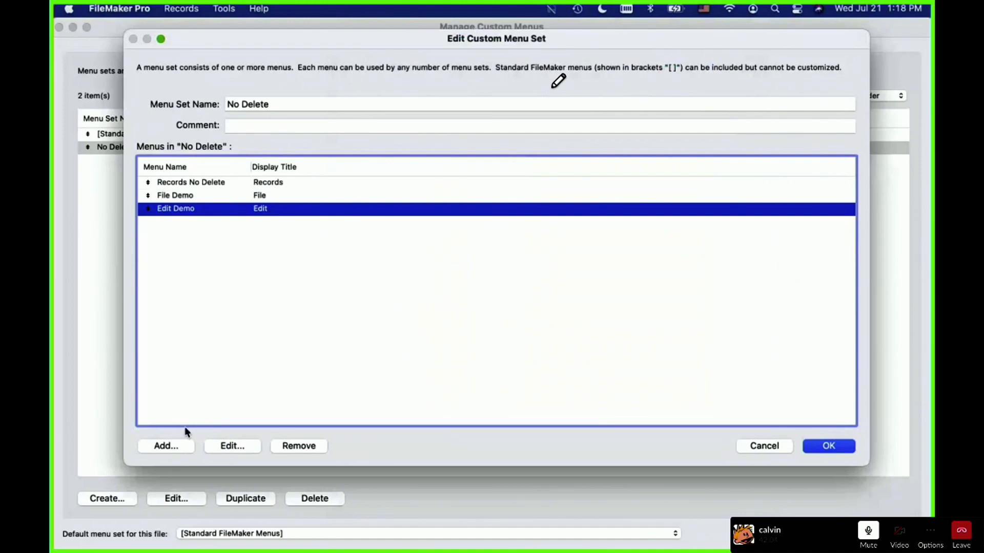
Create FileMaker Pro Copy from the standard FileMaker Pro menu and add it to the set
click(176, 444)
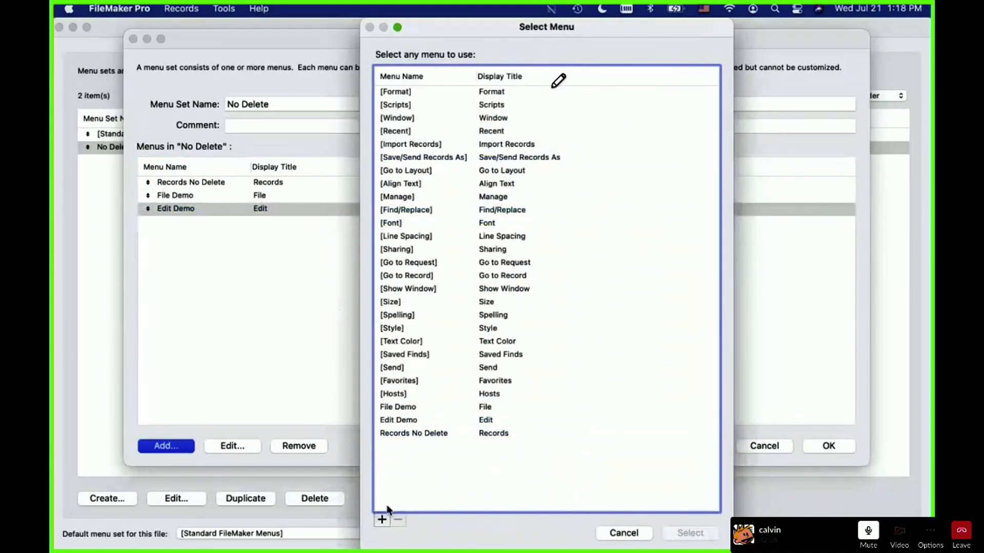
click(382, 520)
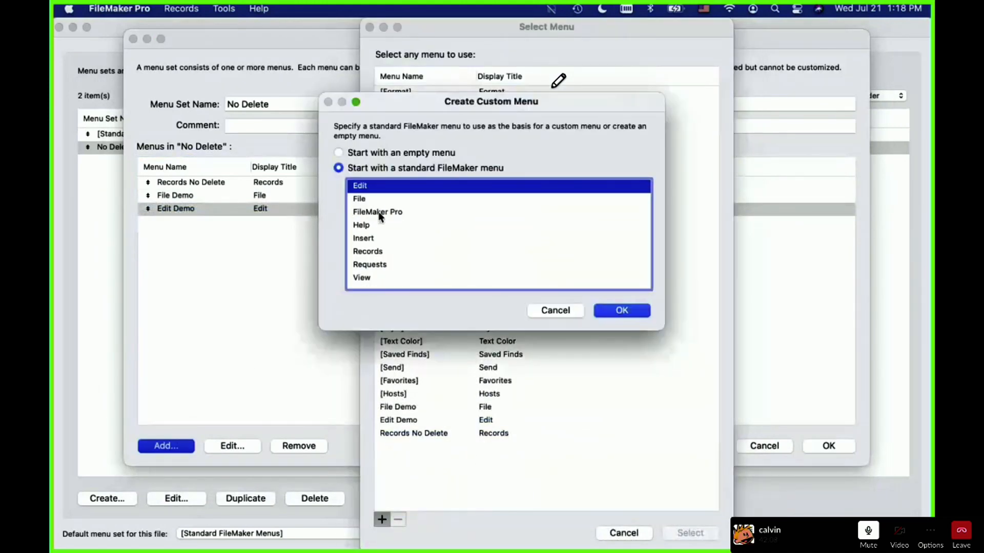
double_click(380, 216)
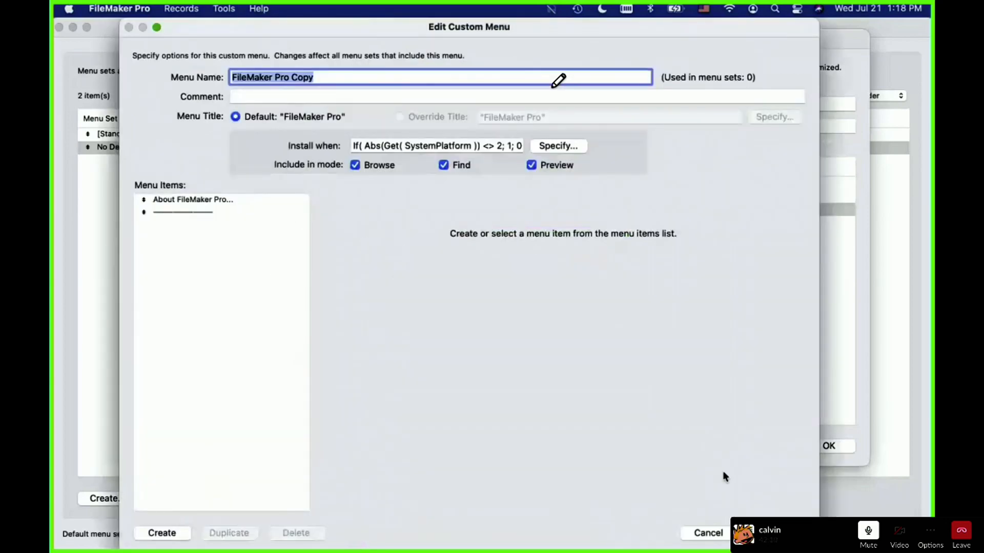
key(Return)
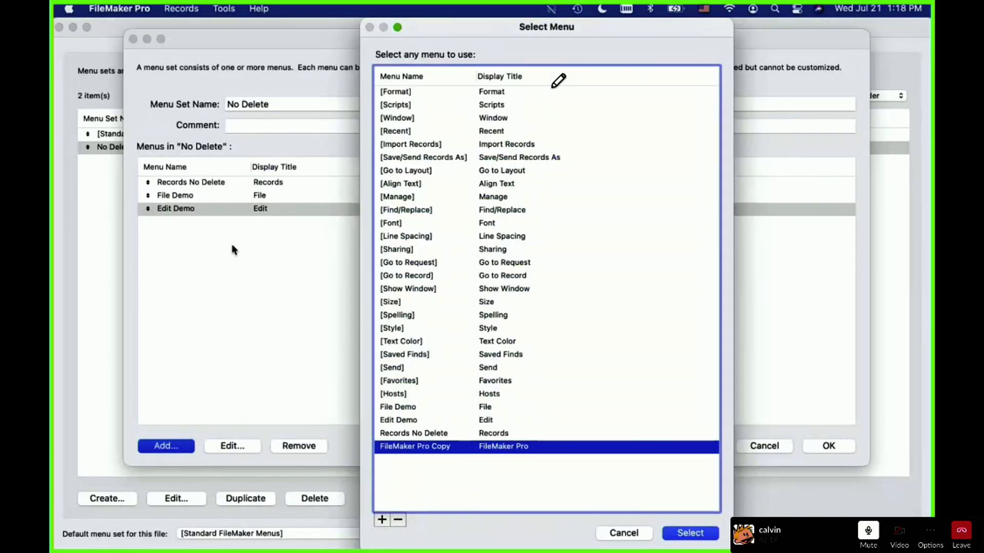
click(716, 535)
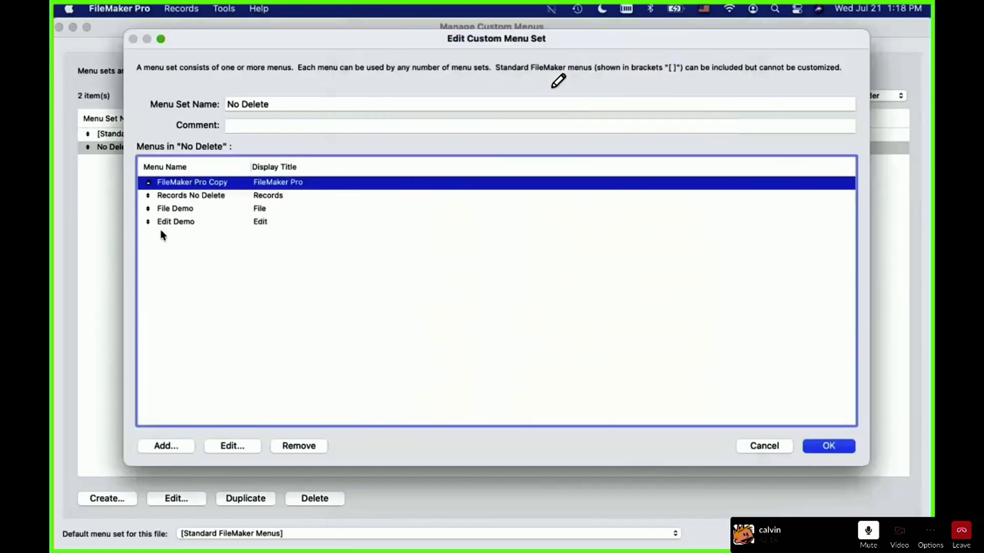
Create Help Copy from the standard Help menu and add it to the set
click(176, 447)
click(381, 520)
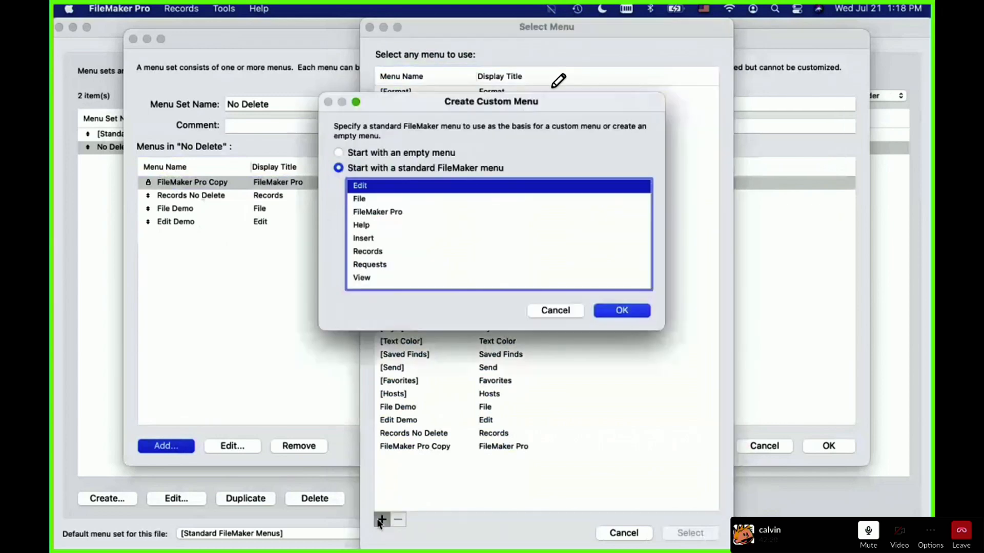
click(377, 229)
double_click(377, 229)
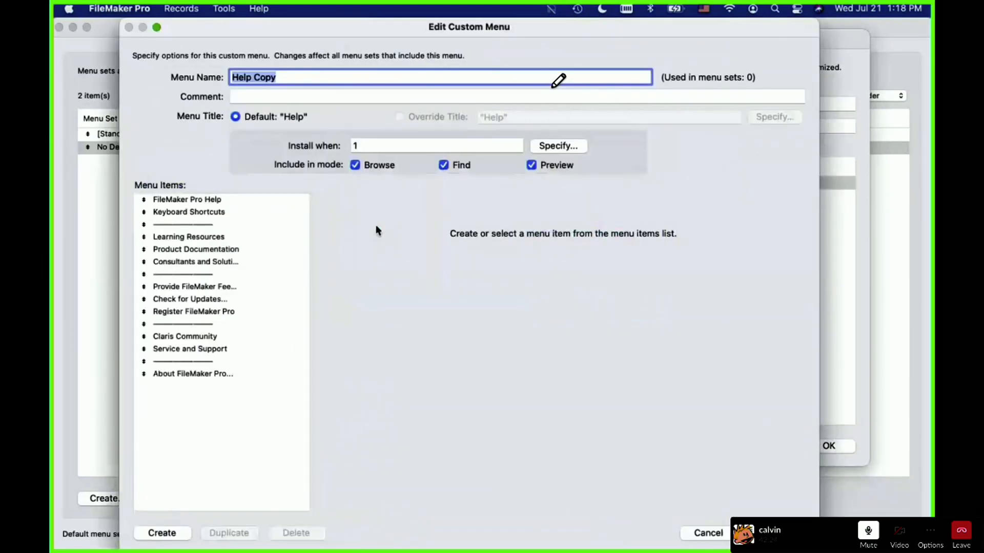
key(Return)
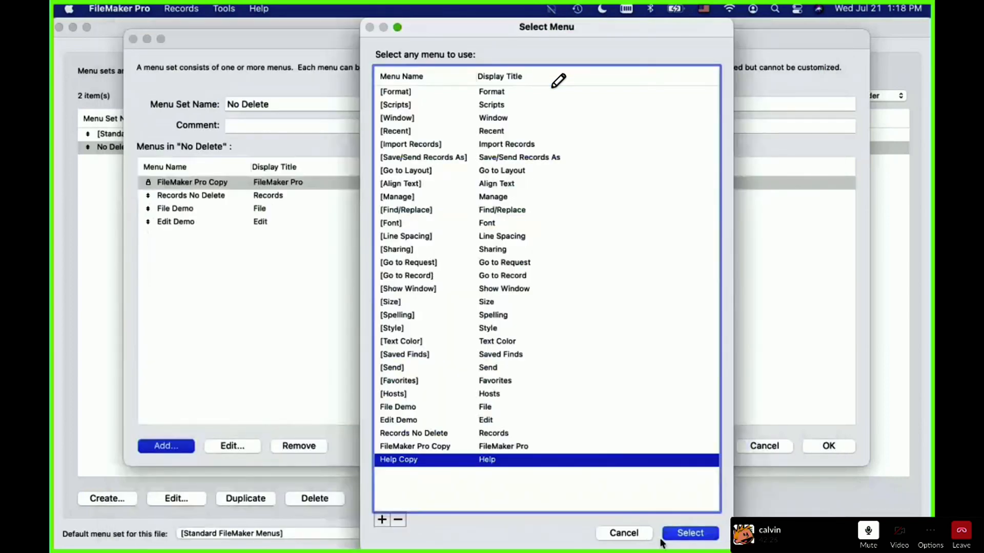
click(684, 535)
Create Insert Copy from the standard Insert menu and add it to the set
click(164, 445)
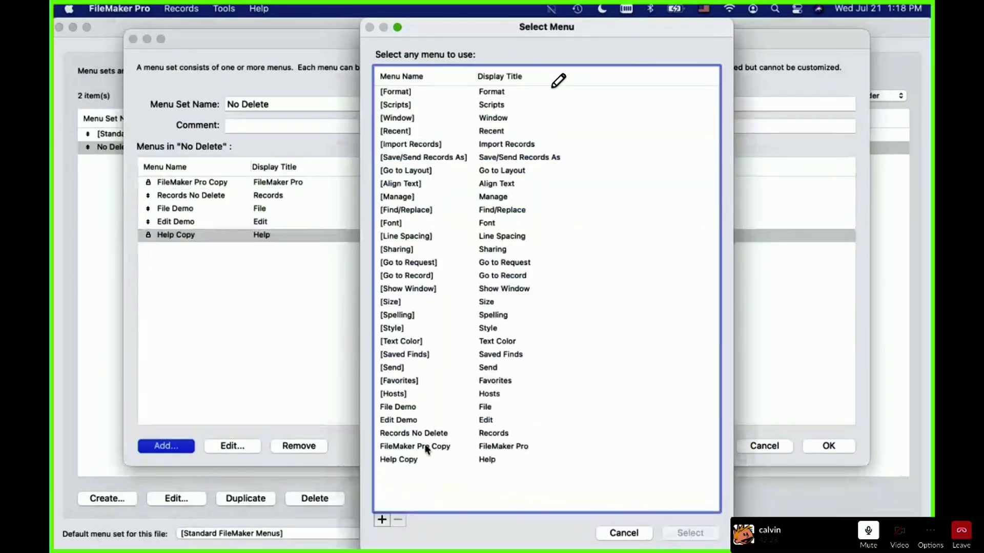
click(382, 520)
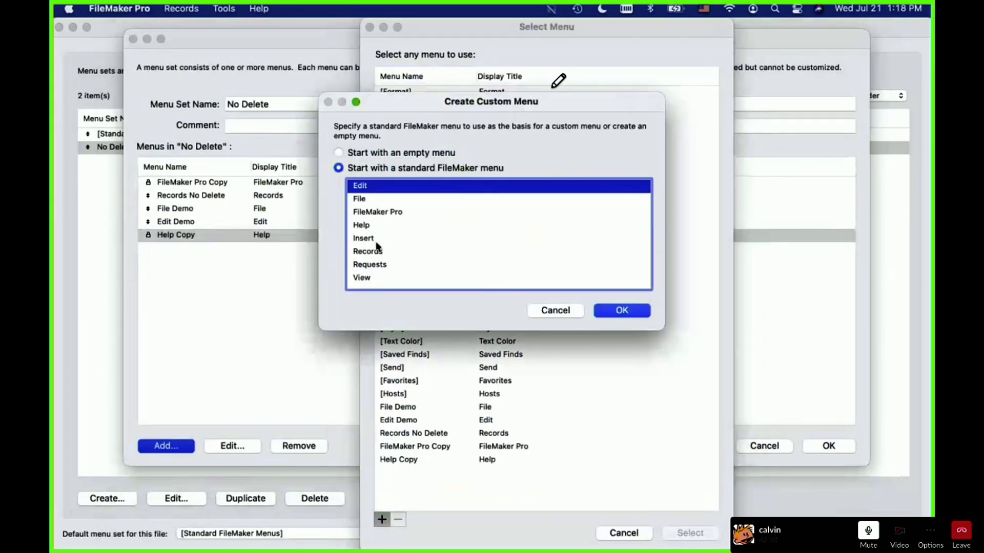
double_click(378, 240)
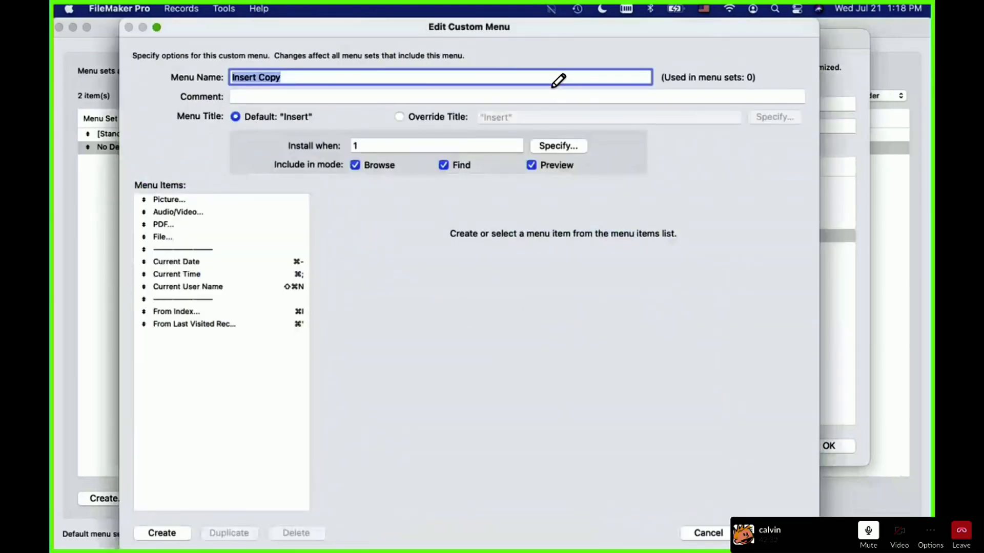
key(Return)
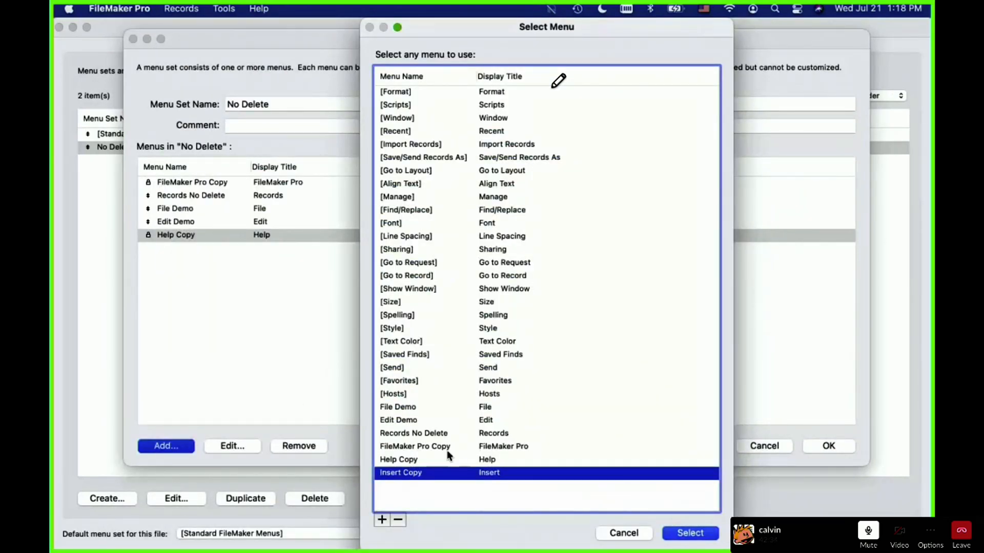
click(688, 532)
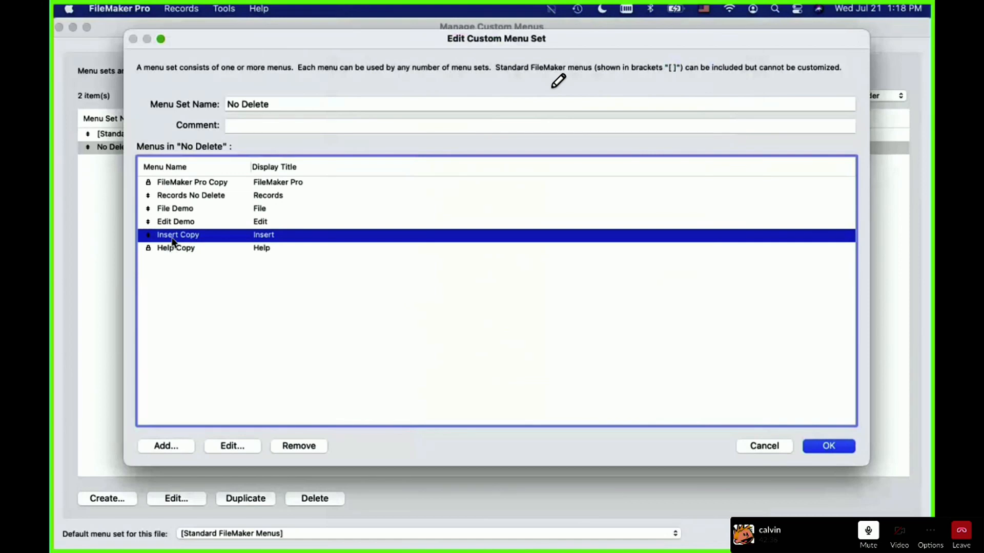
Try moving Insert Copy below Help Copy, then save the set and close management
drag(172, 237, 173, 262)
click(829, 447)
key(Return)
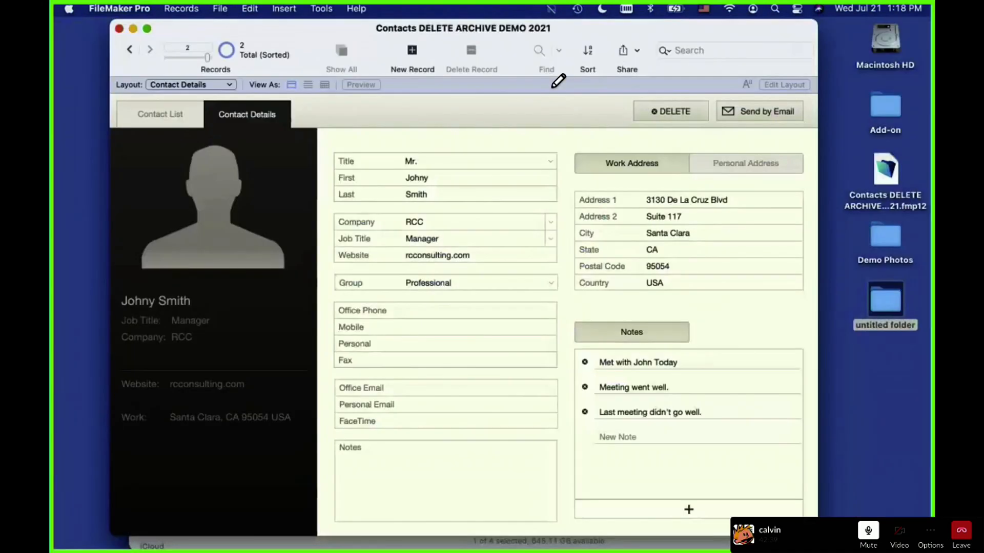
Switch the file back to the standard FileMaker menus
click(321, 8)
mouse_move(325, 82)
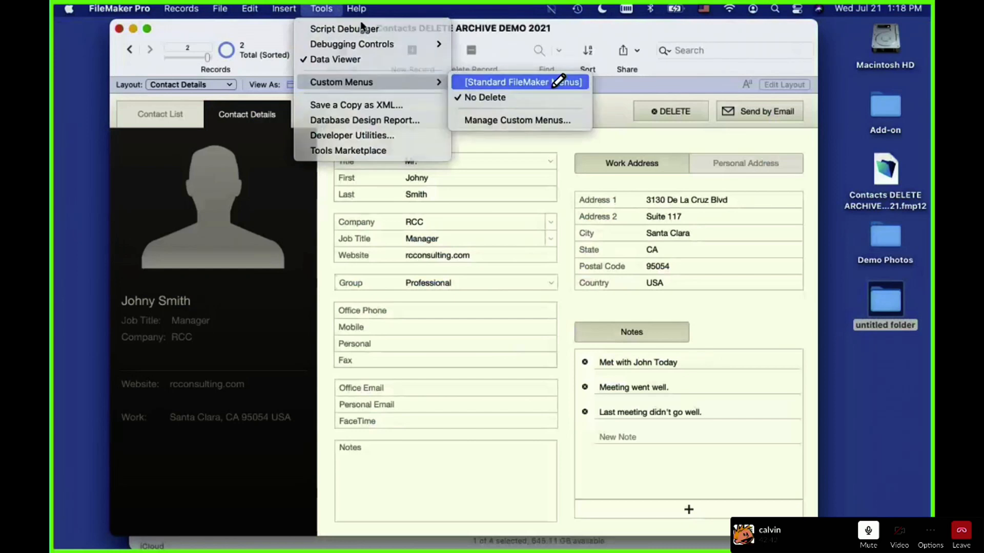
click(513, 82)
Open the No Delete set, inspect Records No Delete, and close both dialogs accepting them
click(441, 10)
mouse_move(508, 82)
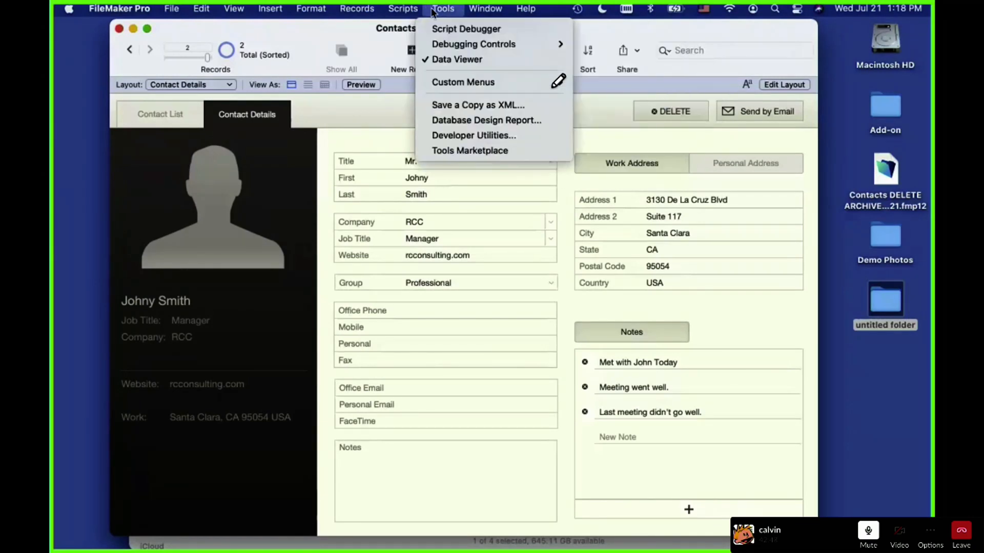
click(605, 97)
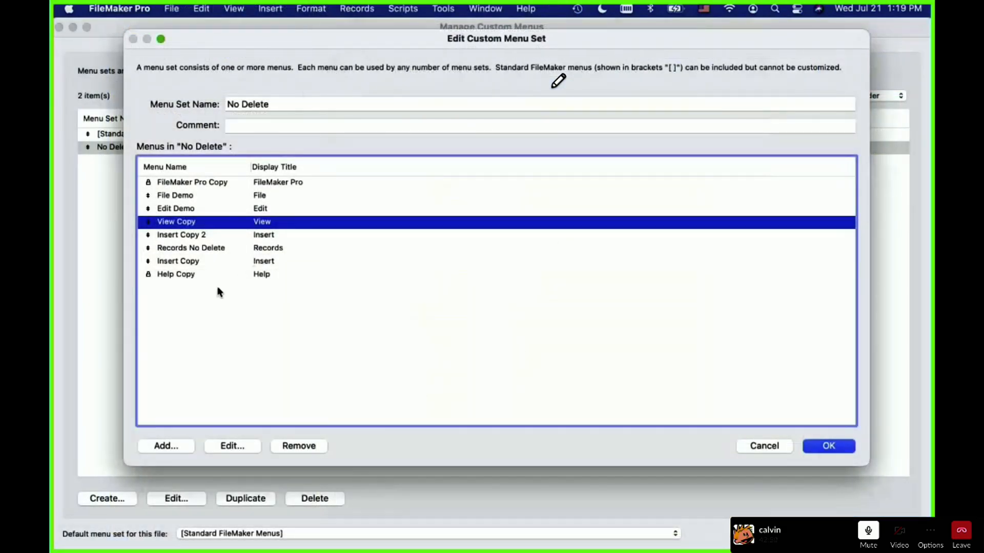
click(183, 248)
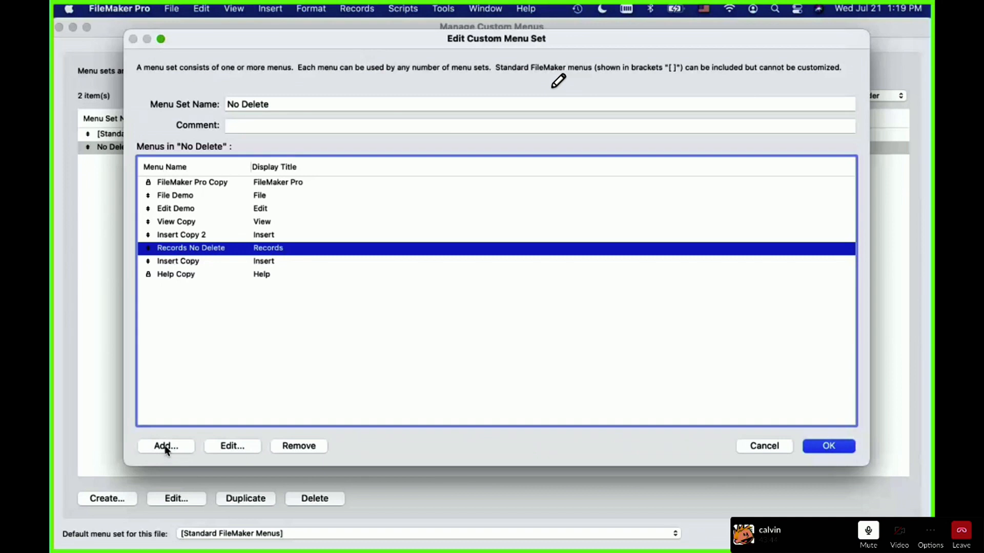
click(840, 449)
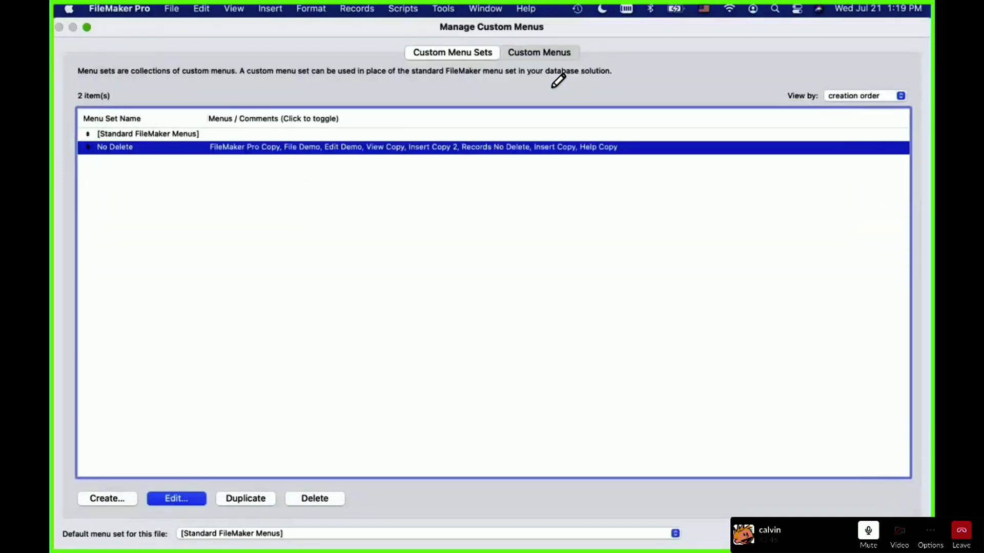
click(890, 534)
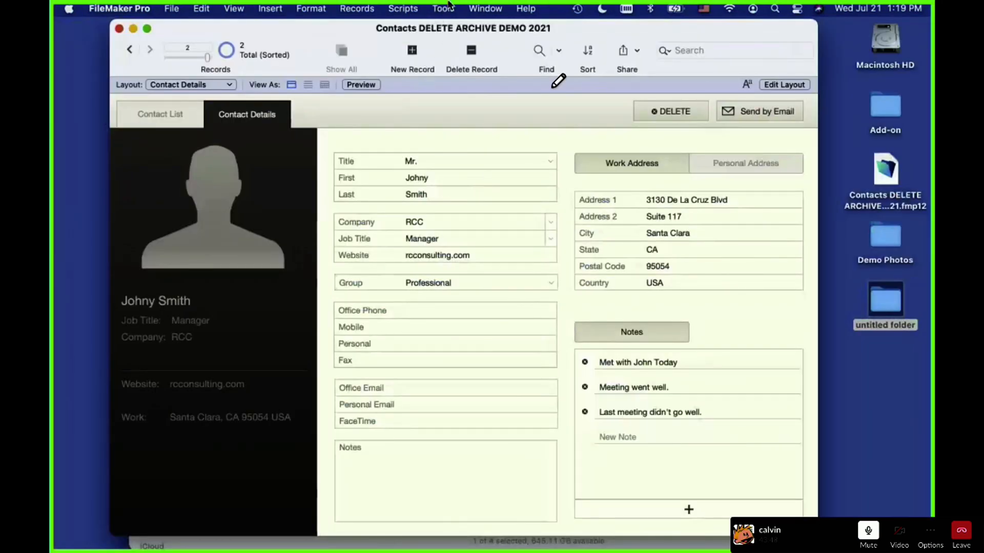
Apply No Delete and confirm neither the Records menu nor the shortcut menu offers Delete Record
click(445, 9)
mouse_move(459, 82)
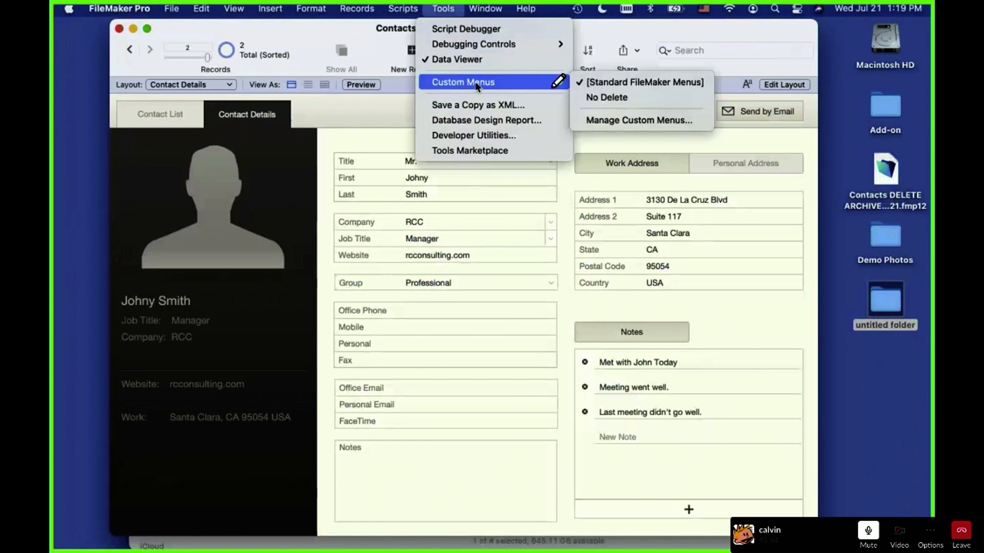
click(620, 98)
click(308, 10)
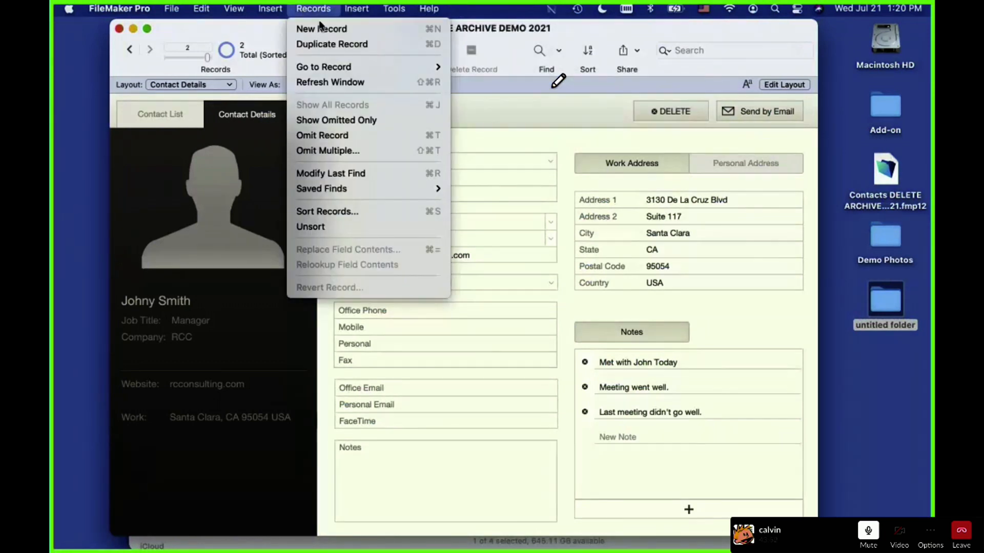
mouse_move(350, 64)
click(500, 97)
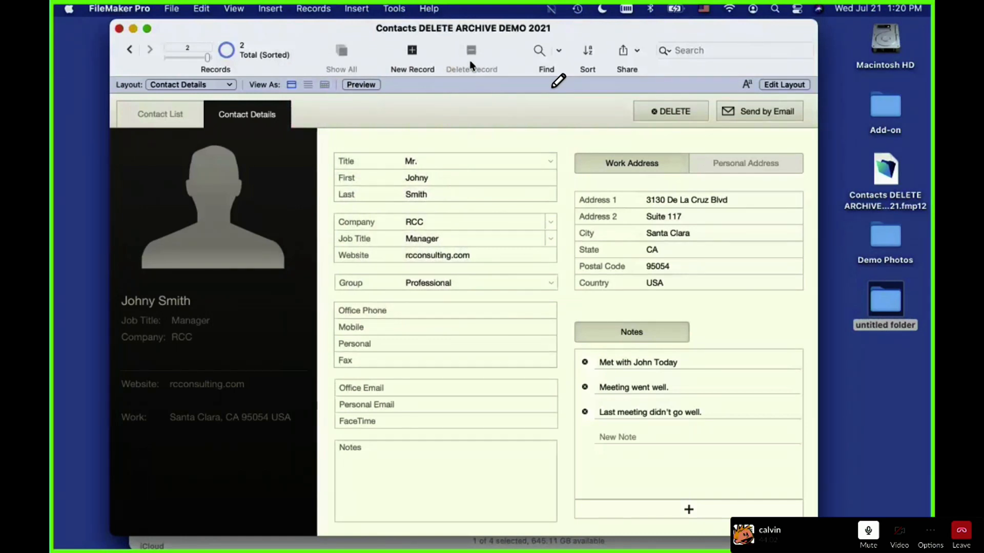
right_click(463, 111)
click(446, 111)
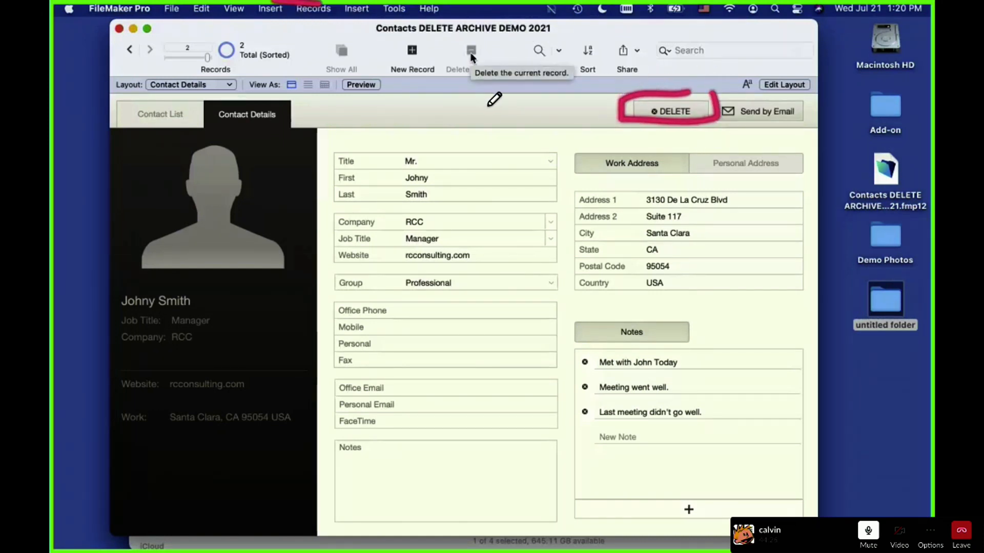
click(318, 11)
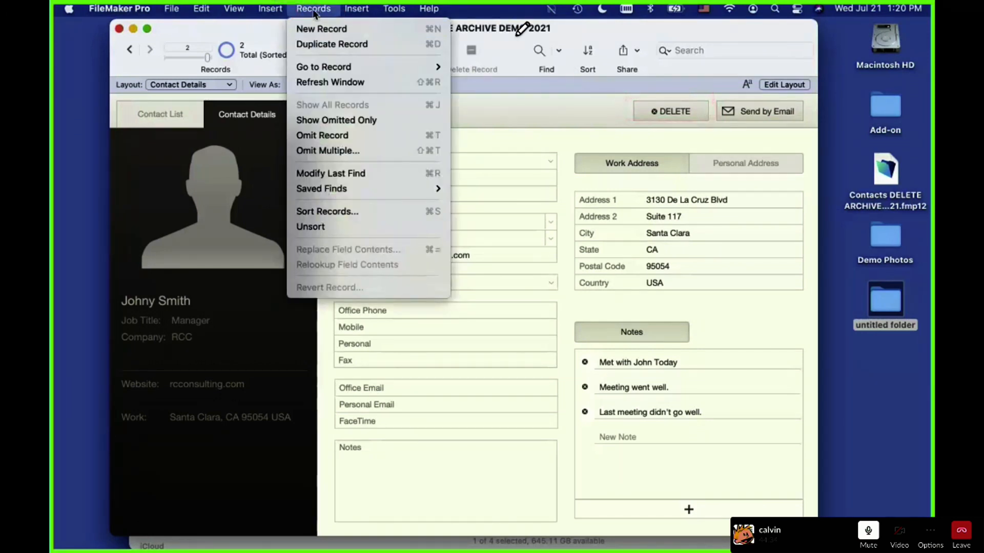
click(315, 12)
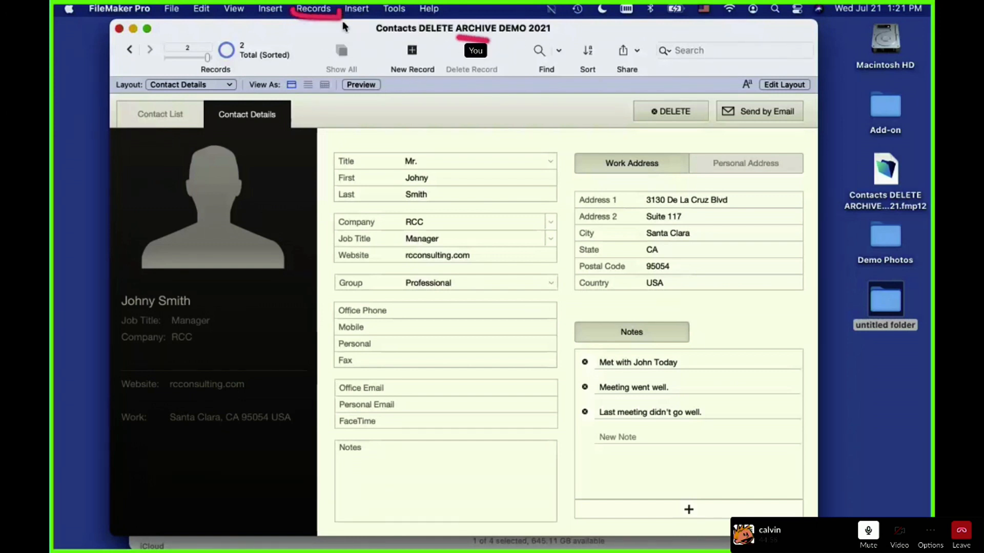
click(323, 10)
click(322, 10)
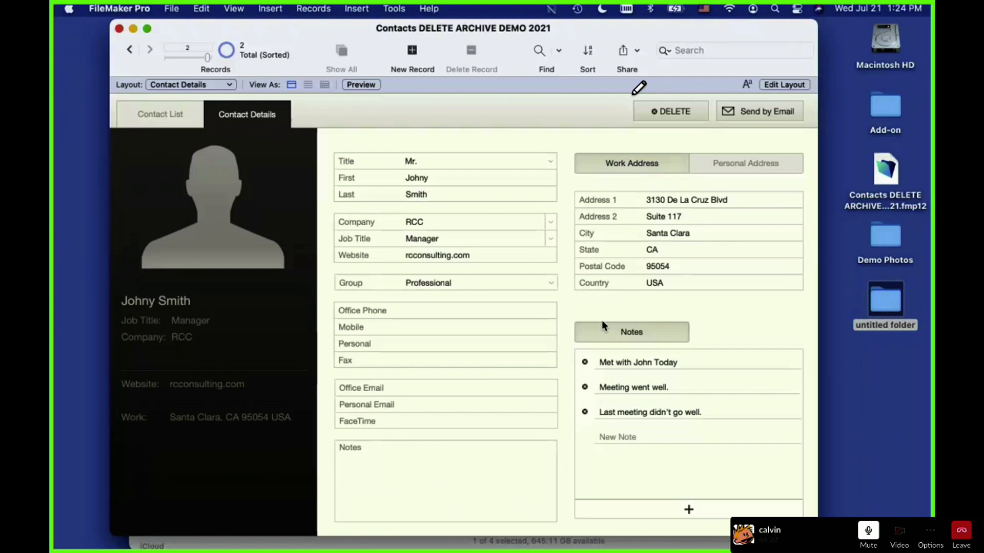
key(super+shift+d)
click(255, 56)
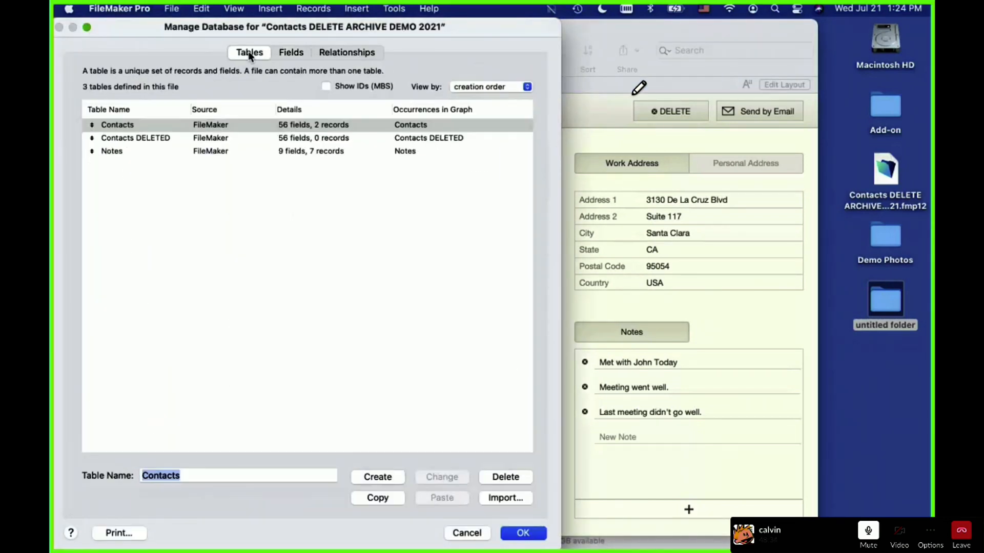
click(159, 131)
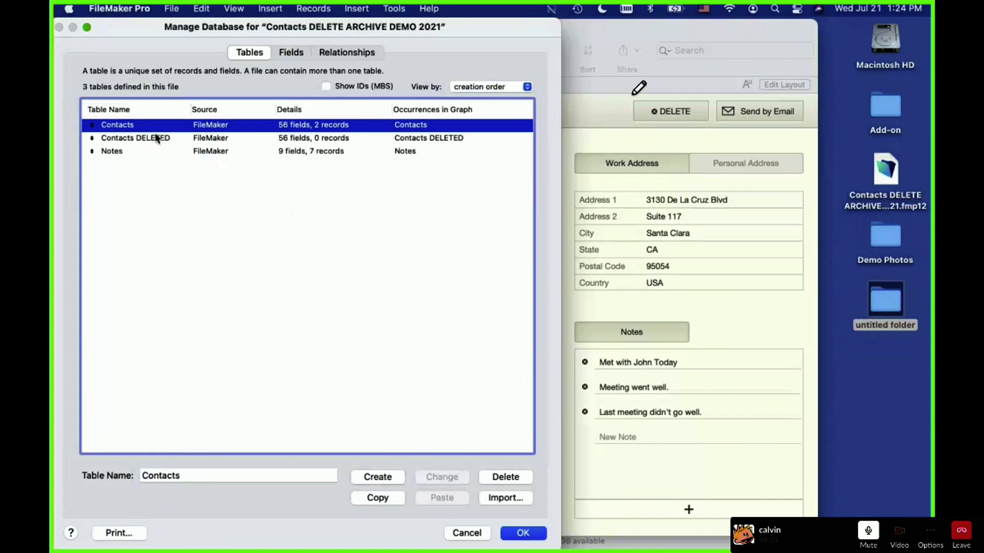
click(156, 136)
click(157, 128)
click(154, 137)
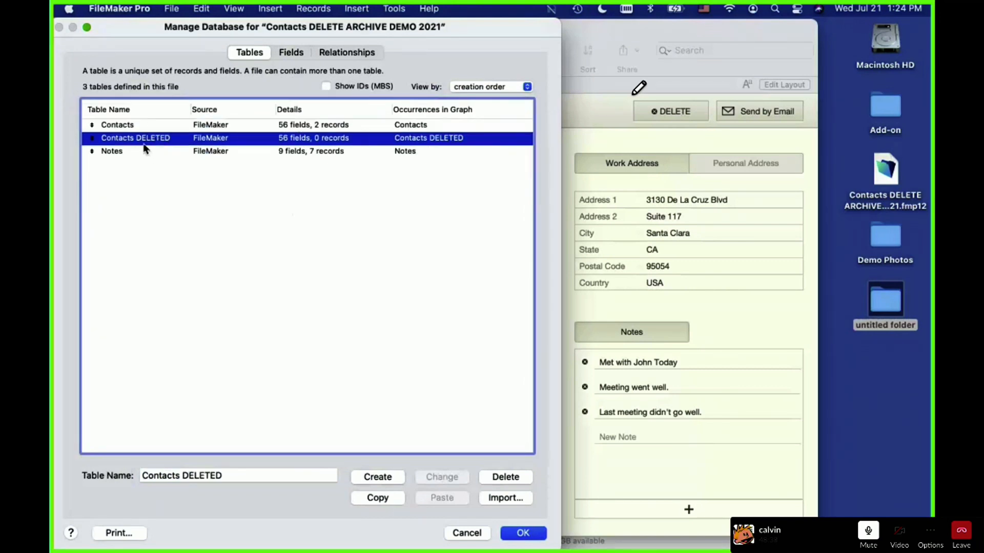
click(286, 57)
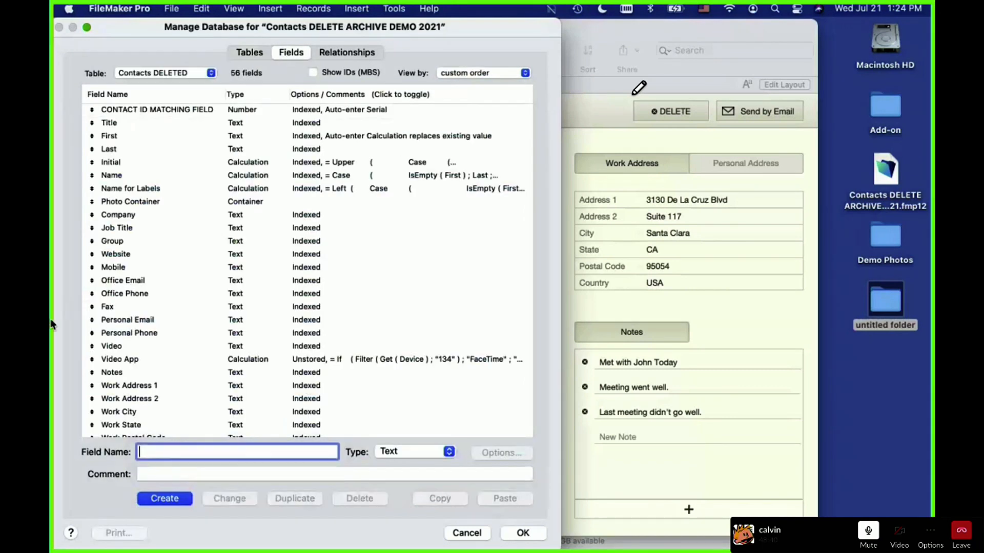
click(196, 75)
click(196, 66)
click(195, 76)
click(192, 90)
click(479, 533)
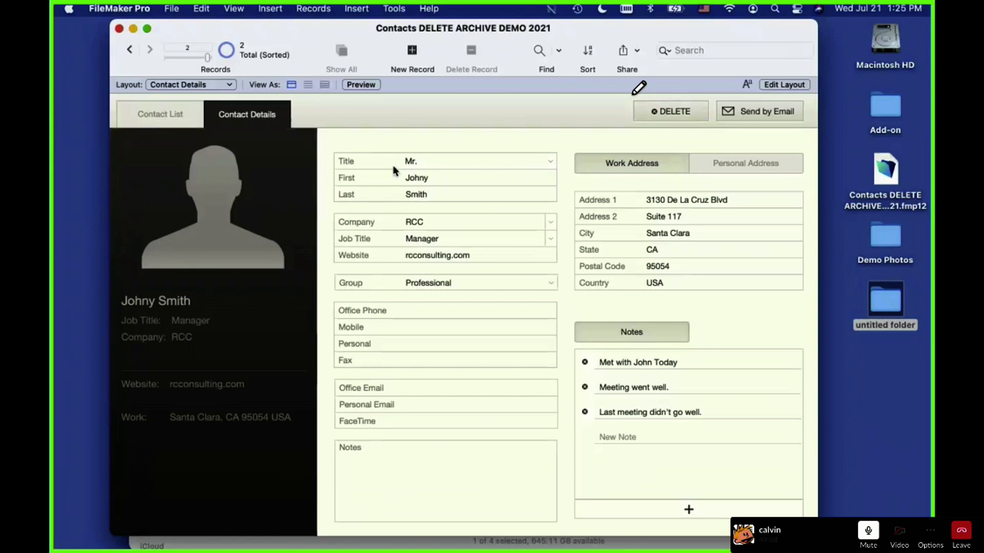
click(674, 115)
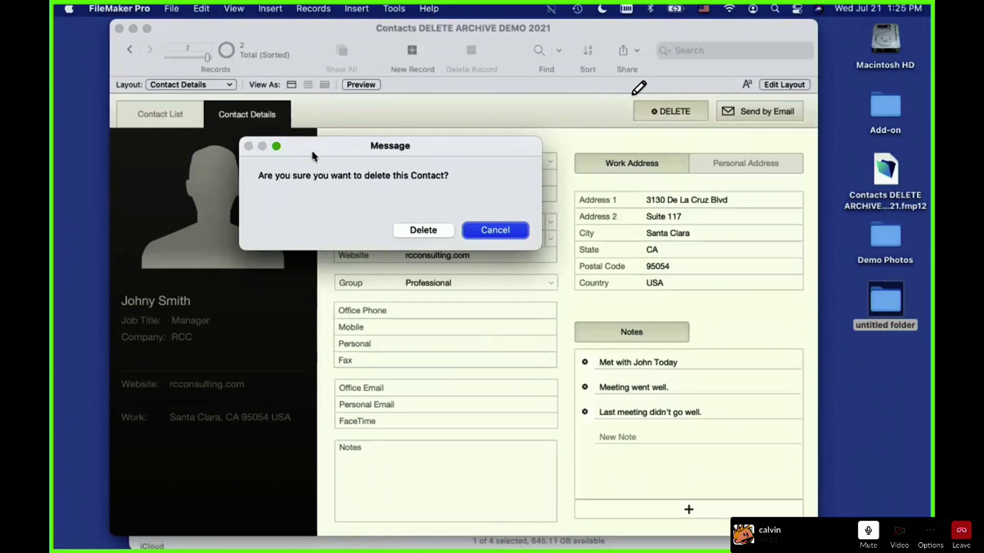
drag(314, 154, 358, 166)
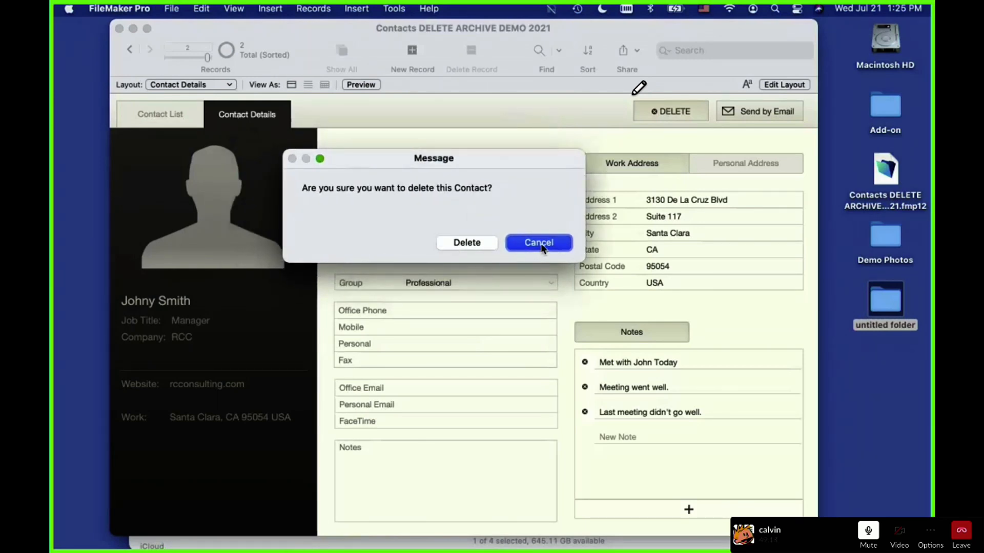
click(448, 242)
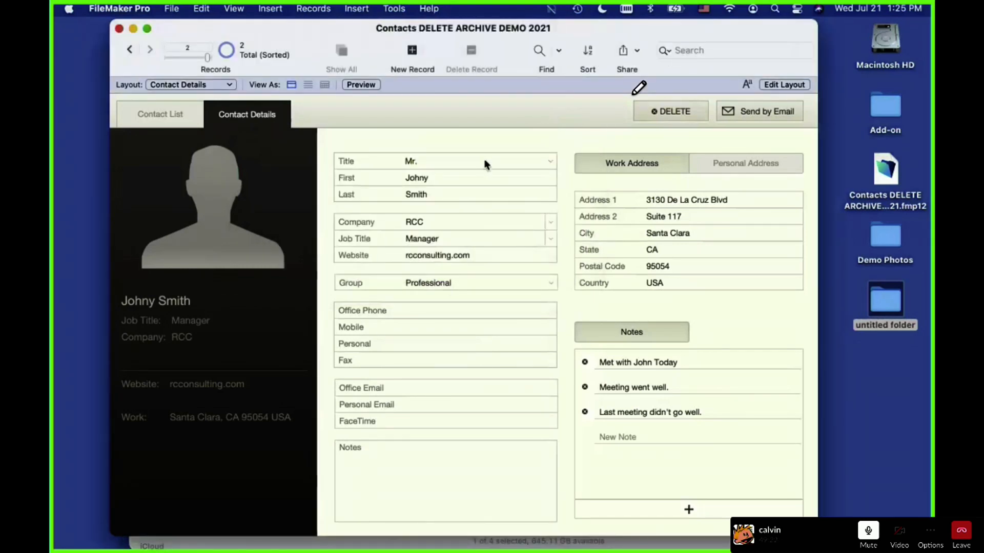
click(177, 9)
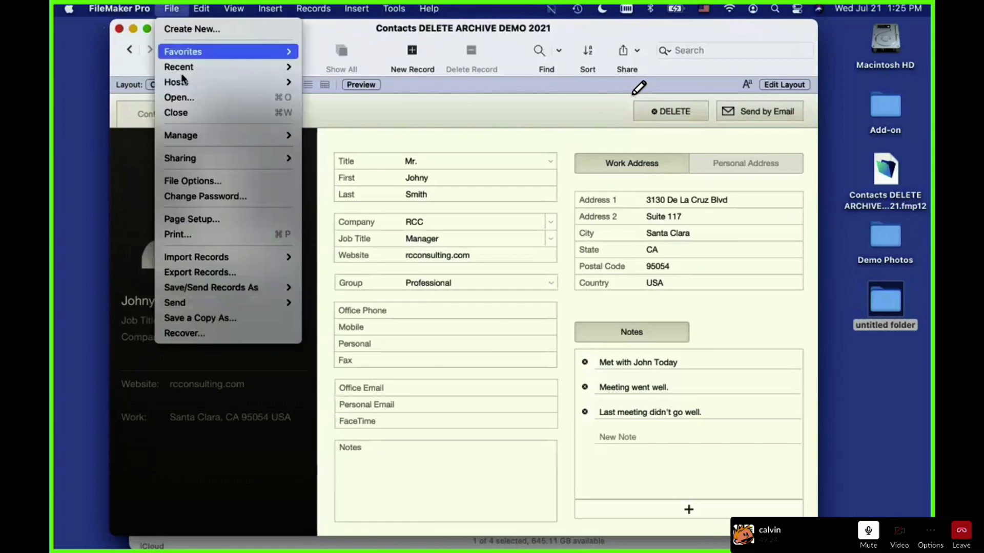
click(575, 123)
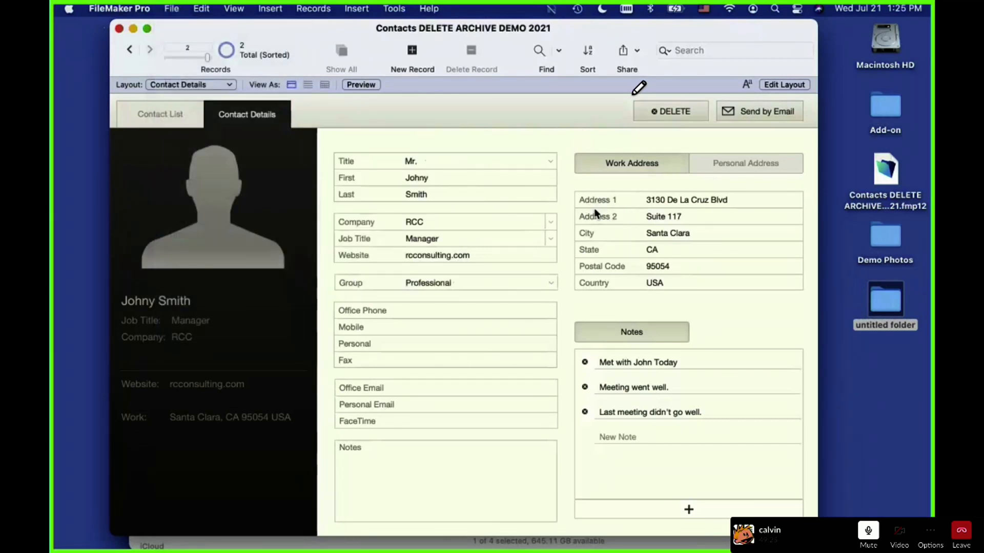
click(394, 9)
click(410, 26)
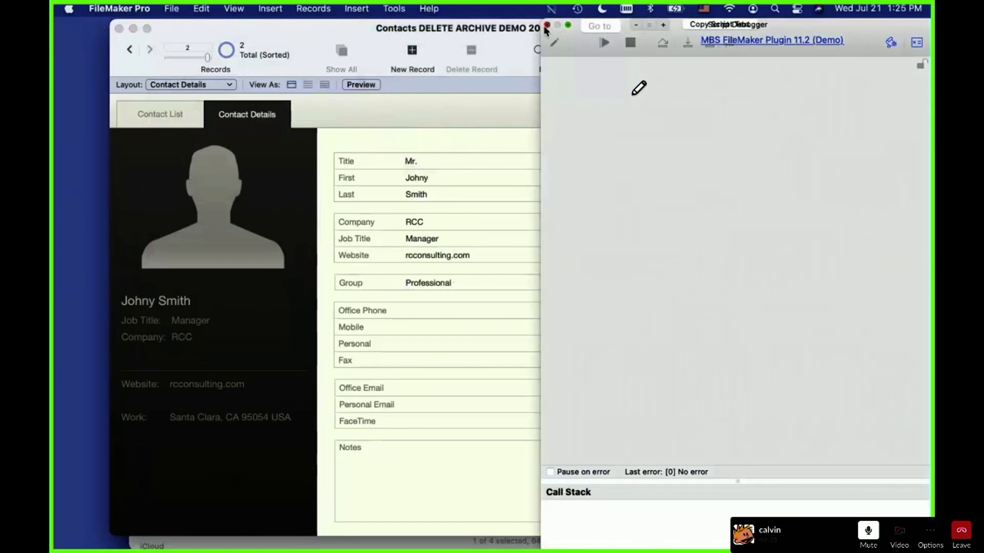
drag(541, 19, 625, 145)
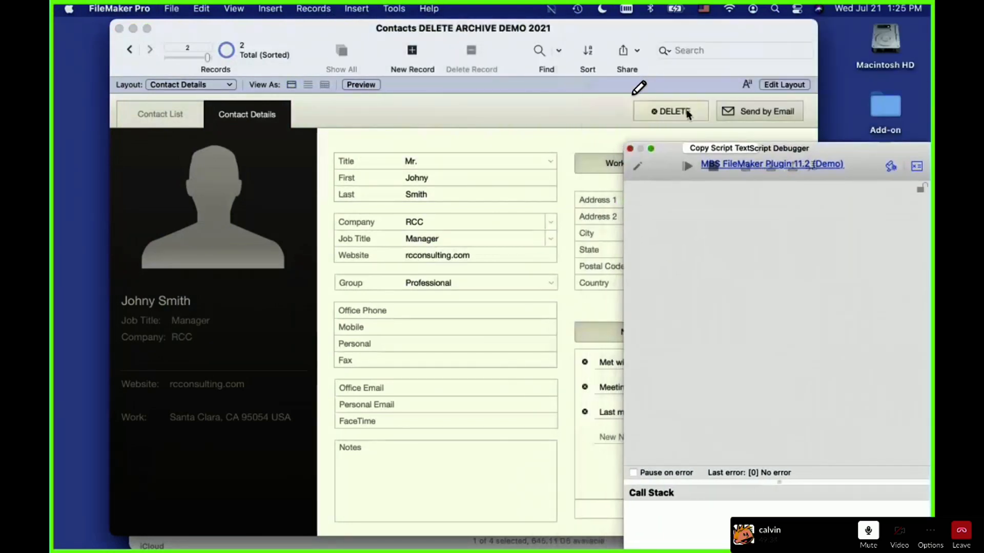
click(686, 111)
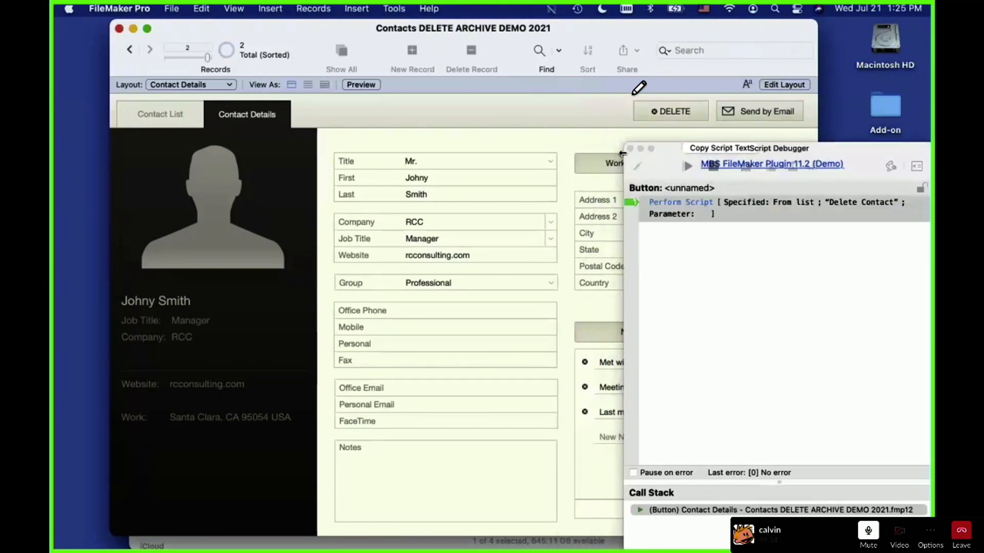
drag(625, 149, 445, 144)
click(591, 168)
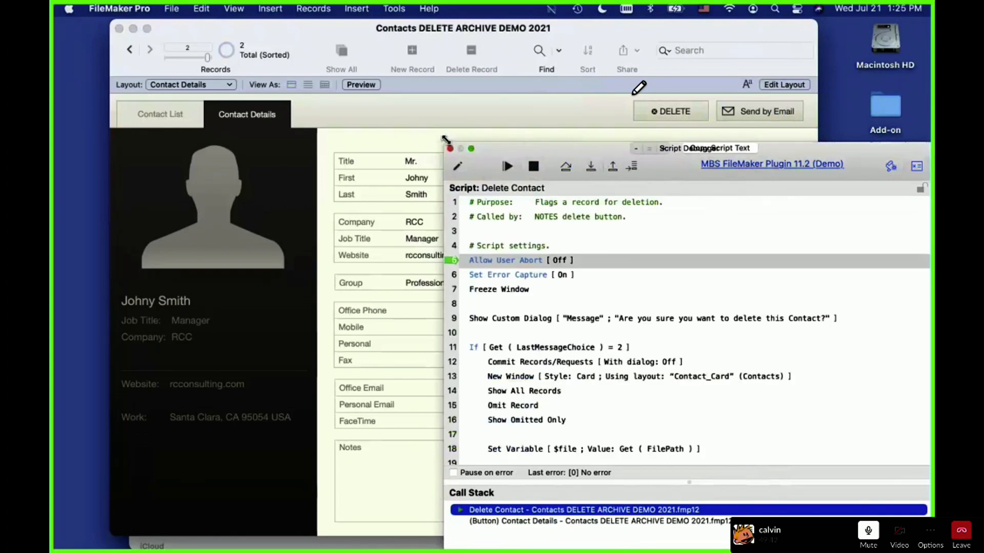
drag(445, 142, 507, 50)
click(596, 73)
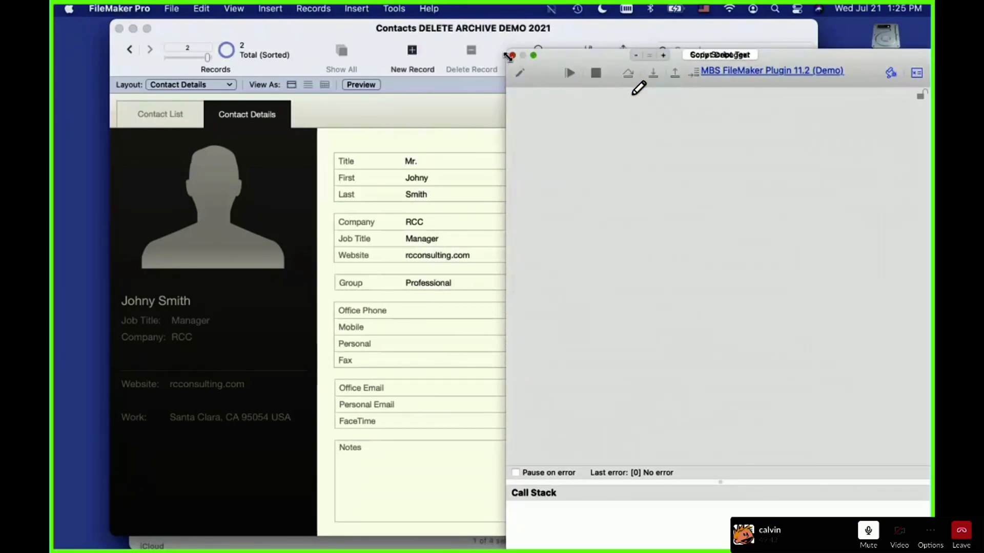
click(513, 55)
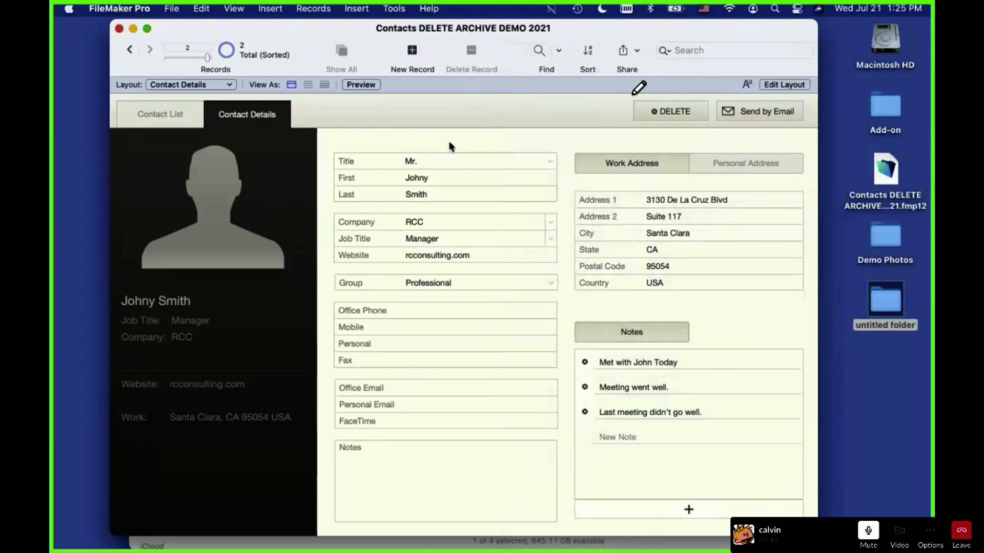
Open Manage Database to view the file's tables, then close it
key(super+shift+d)
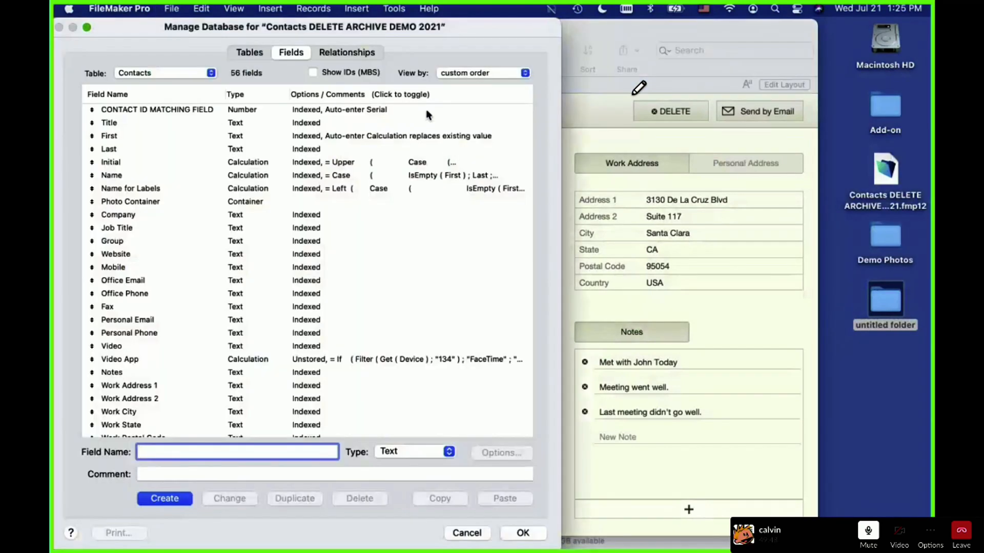
click(249, 53)
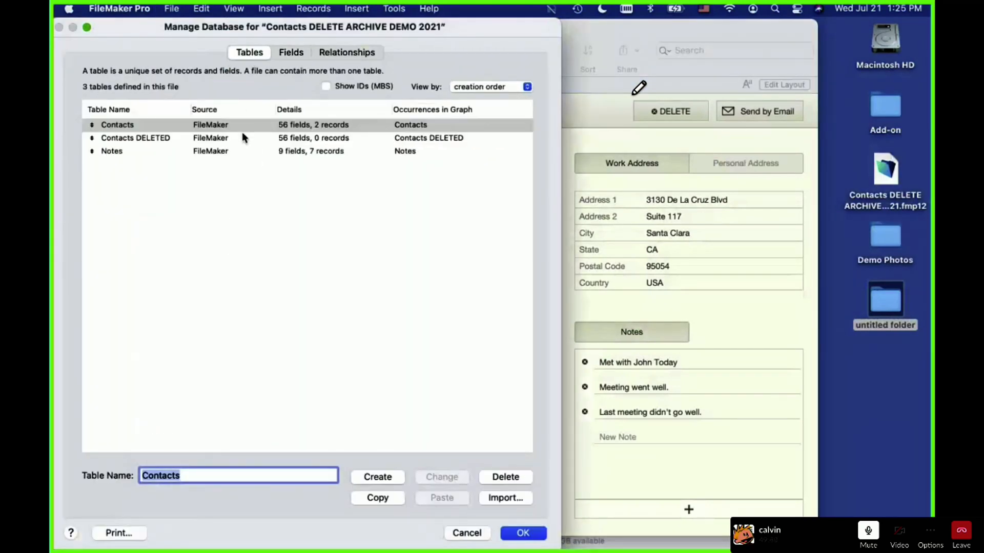
click(466, 533)
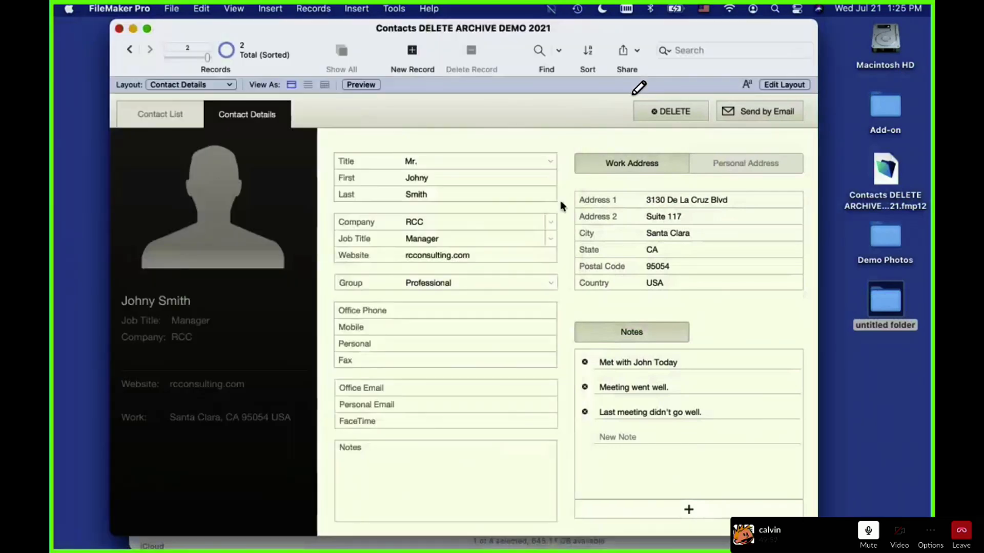
Grant the Delete Contact script full access privileges and close the Script Workspace
key(super+shift+s)
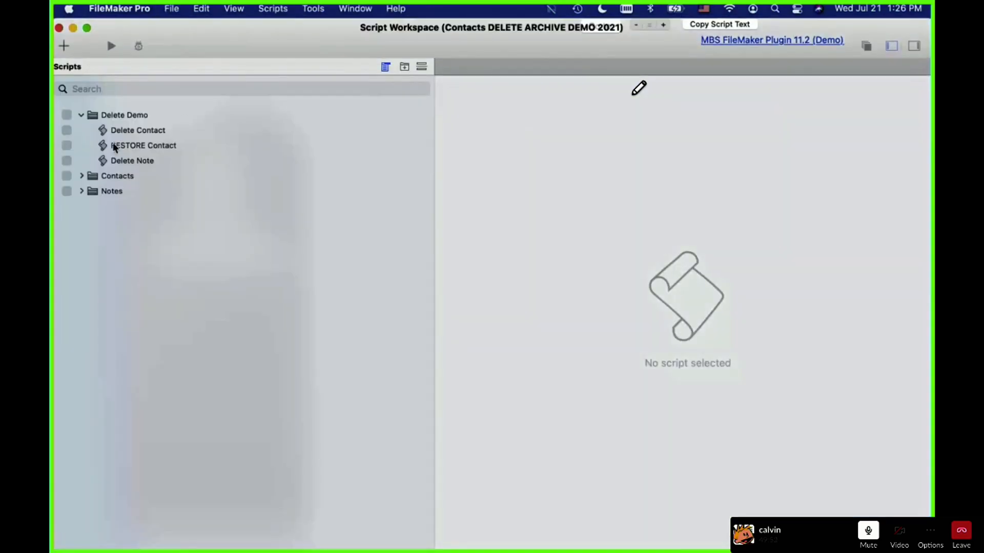
click(150, 131)
right_click(150, 131)
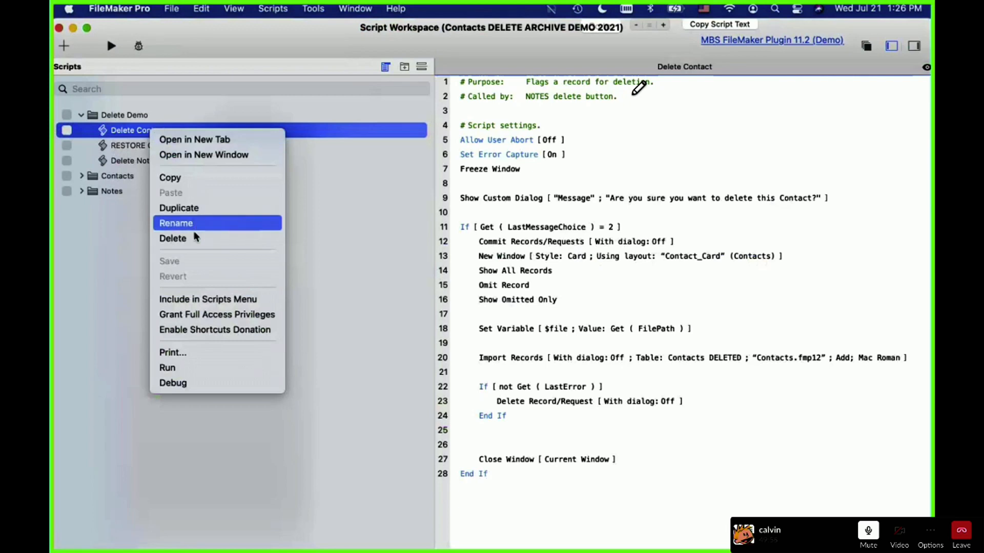
click(204, 319)
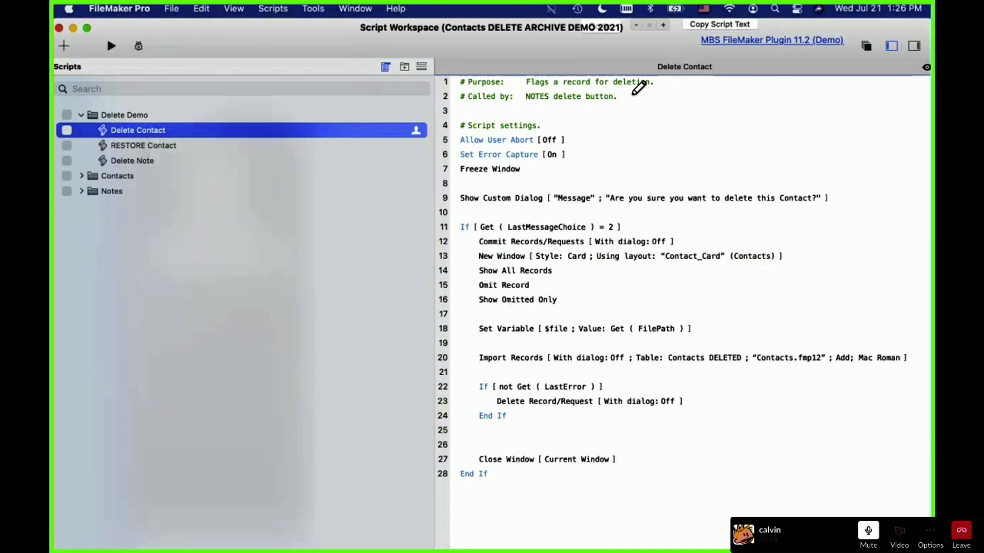
click(59, 28)
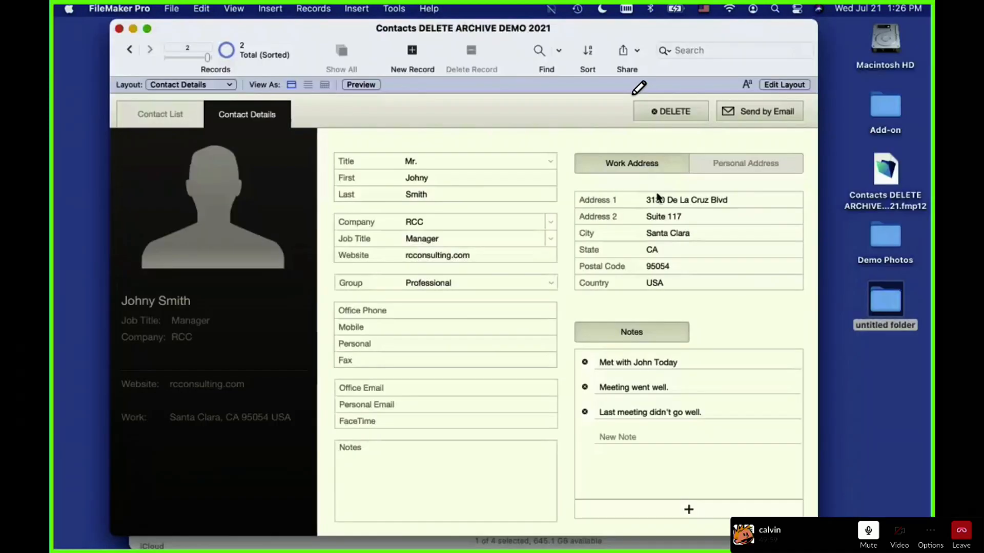
click(692, 114)
click(467, 244)
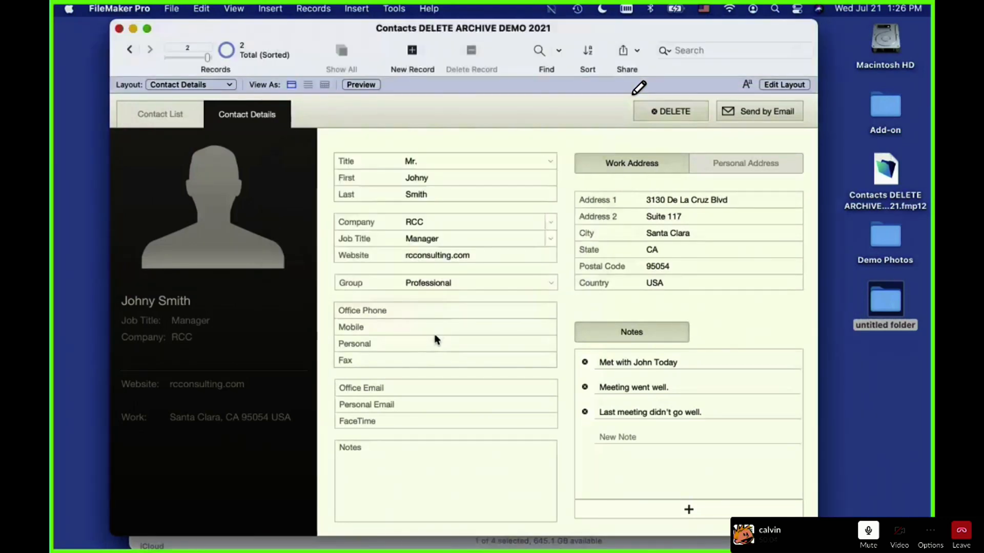
click(177, 9)
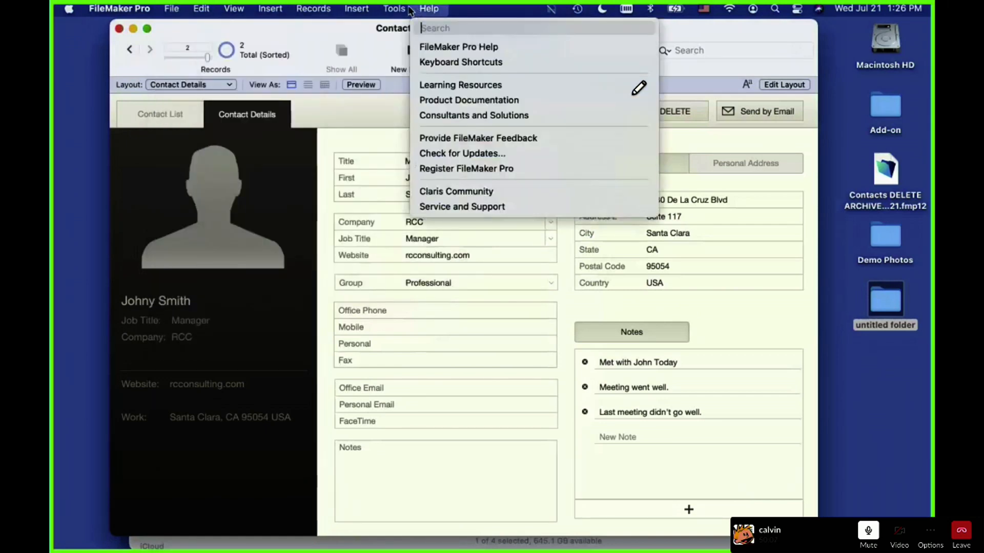
mouse_move(394, 9)
click(403, 30)
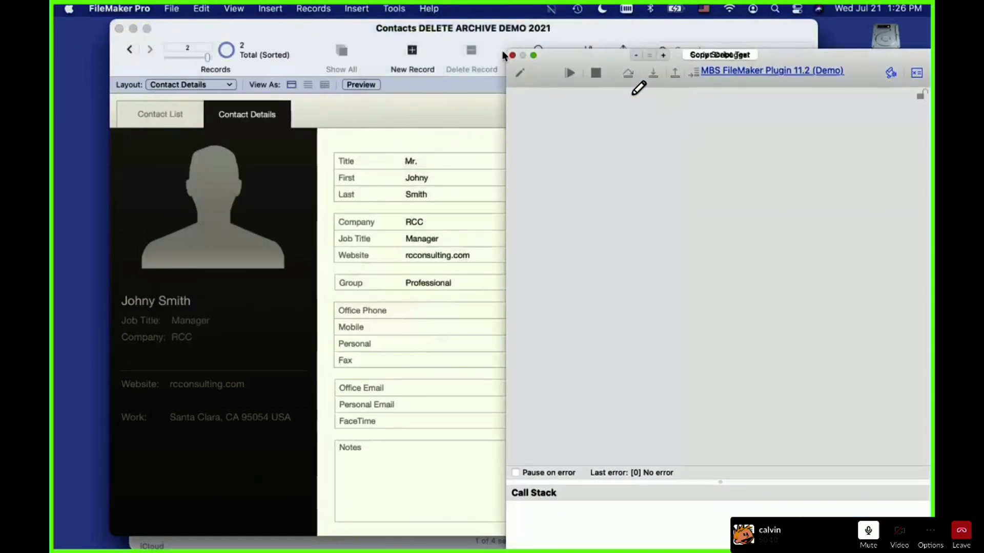
click(666, 111)
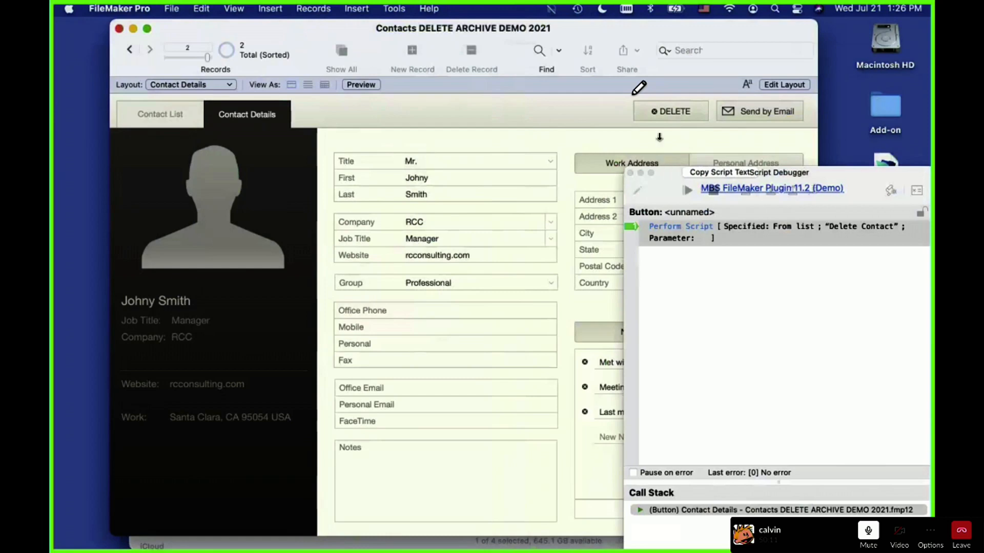
drag(745, 174, 746, 25)
click(742, 45)
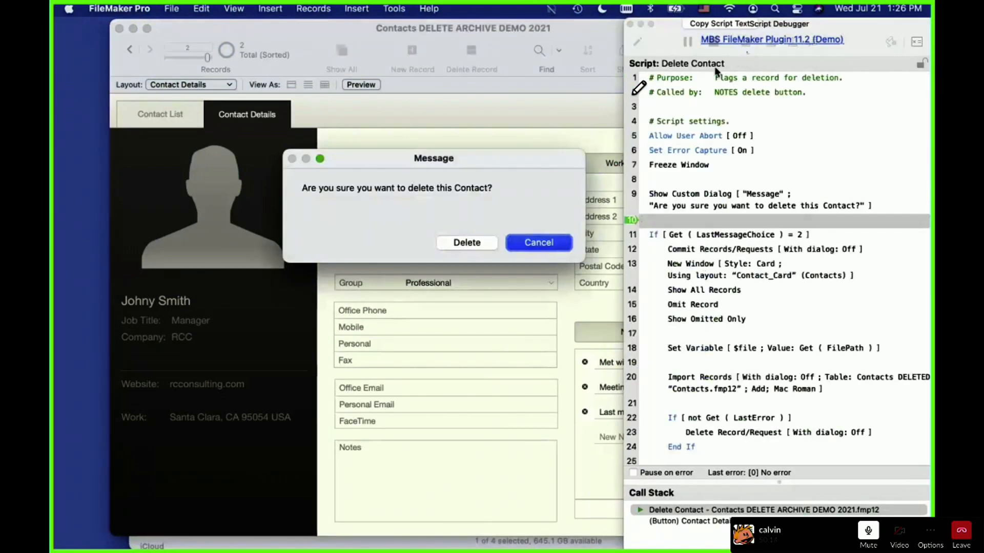
click(519, 245)
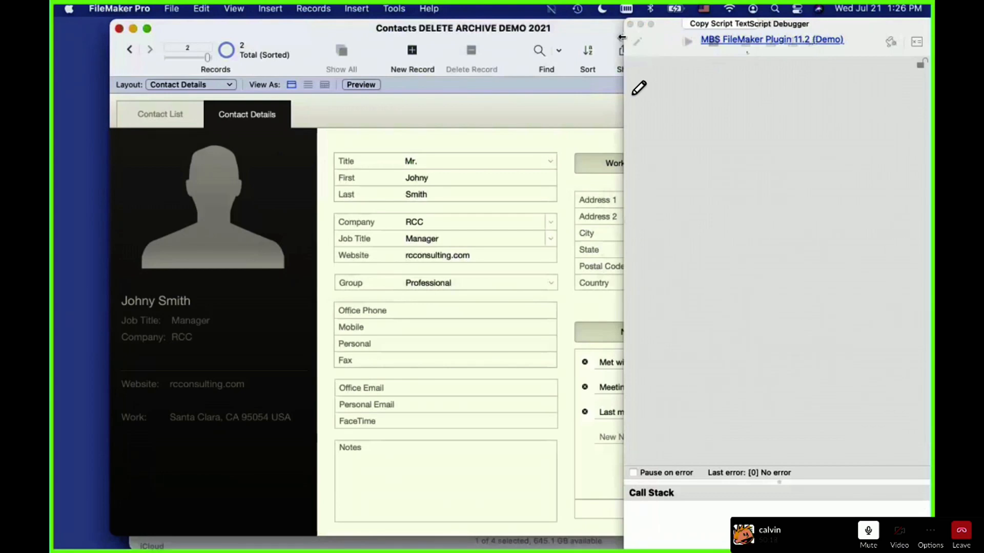
drag(626, 38, 433, 97)
drag(547, 18, 547, 137)
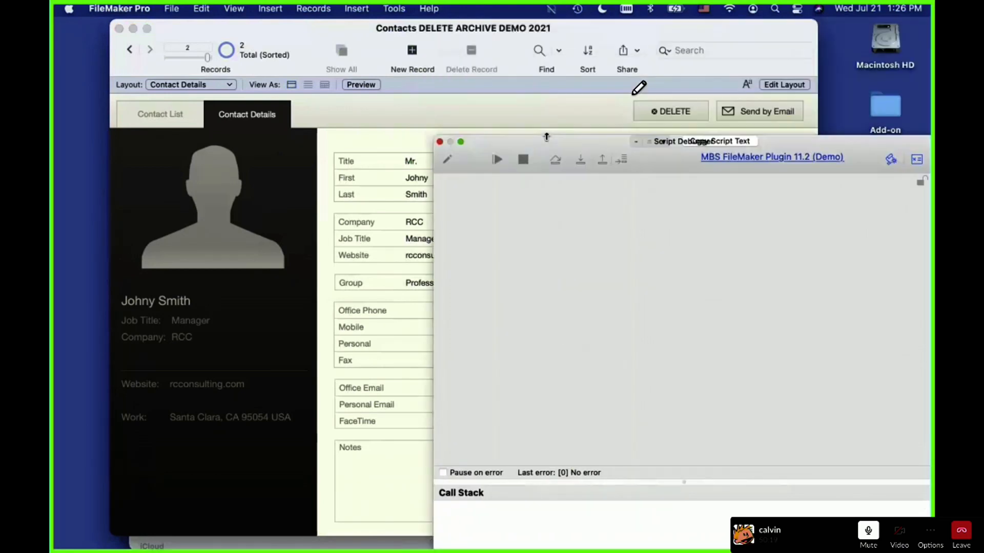
click(693, 105)
click(581, 163)
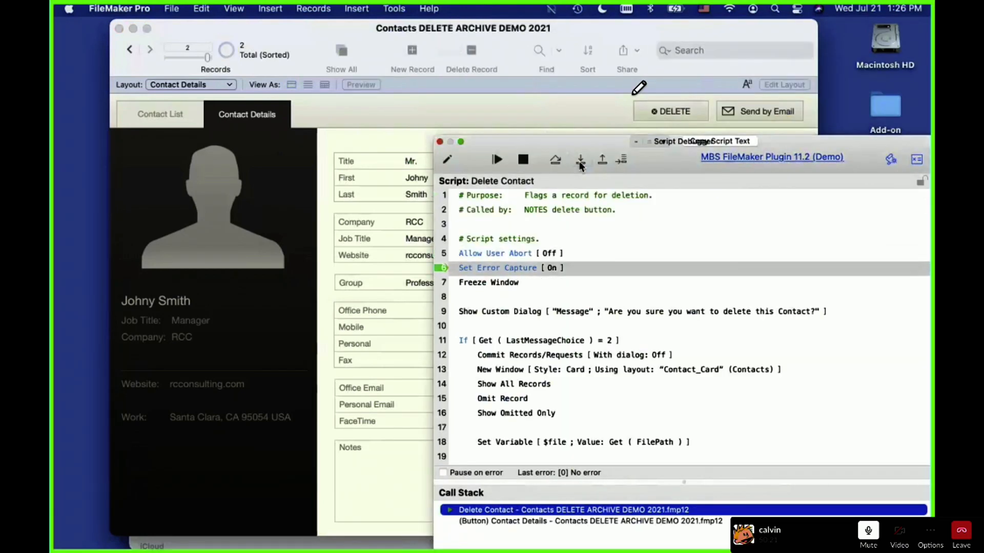
click(581, 163)
click(581, 163)
click(581, 163)
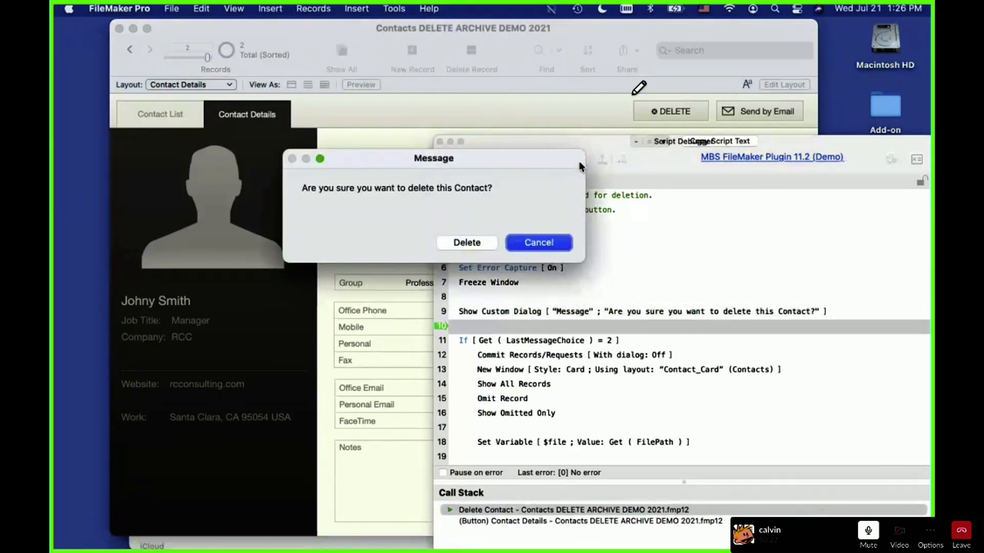
click(459, 243)
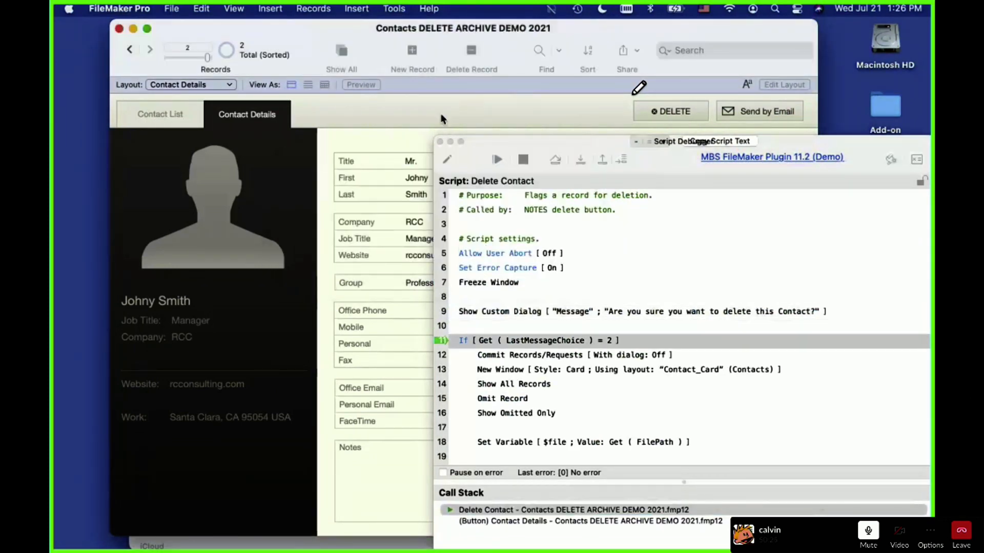
drag(447, 134, 457, 17)
click(590, 44)
click(589, 44)
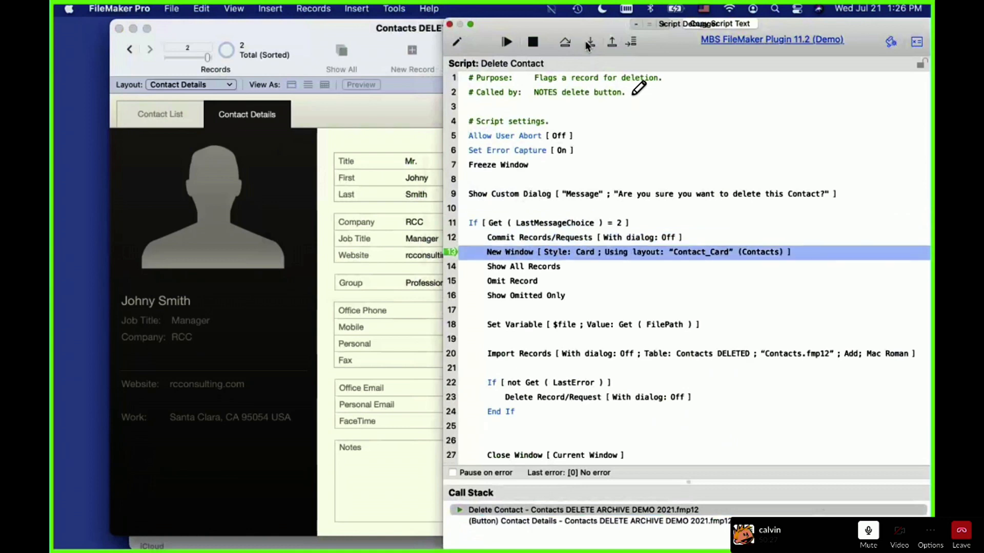
click(589, 44)
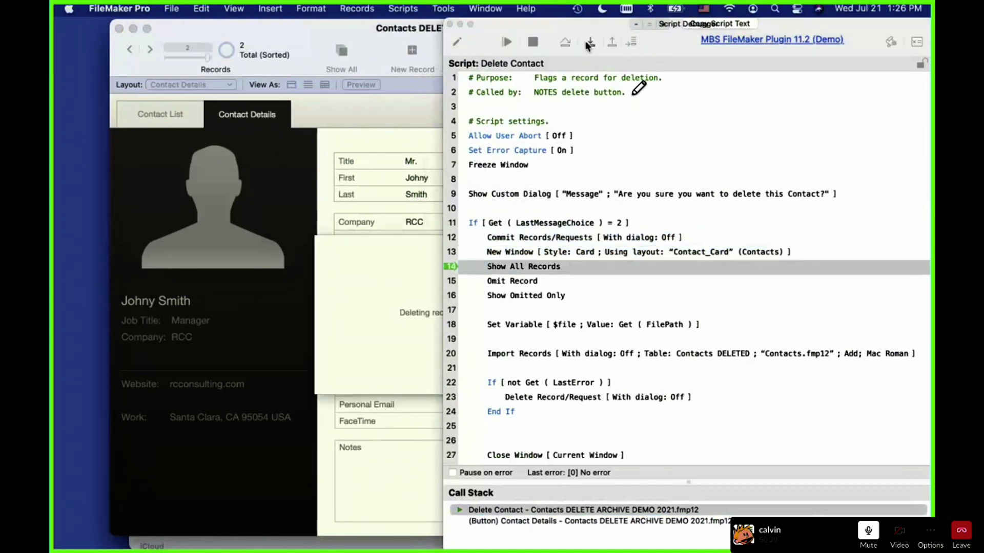
click(589, 44)
click(589, 44)
click(589, 44)
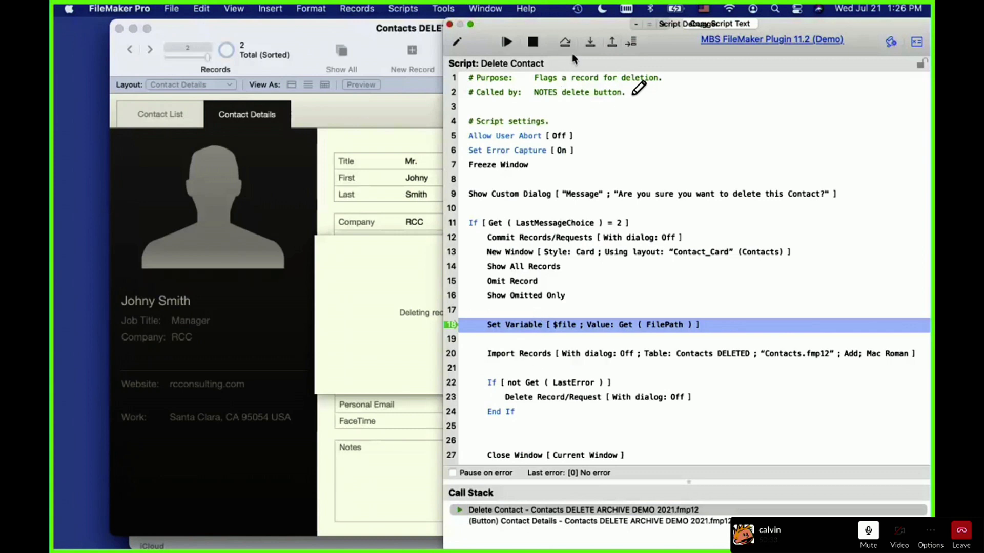
click(589, 44)
click(590, 44)
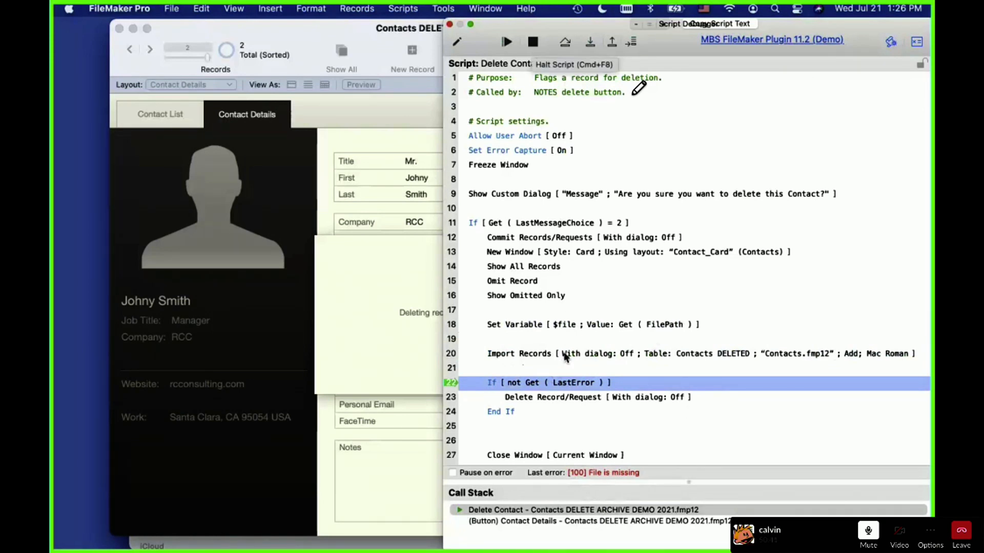
scroll(567, 355, down, 1)
click(593, 44)
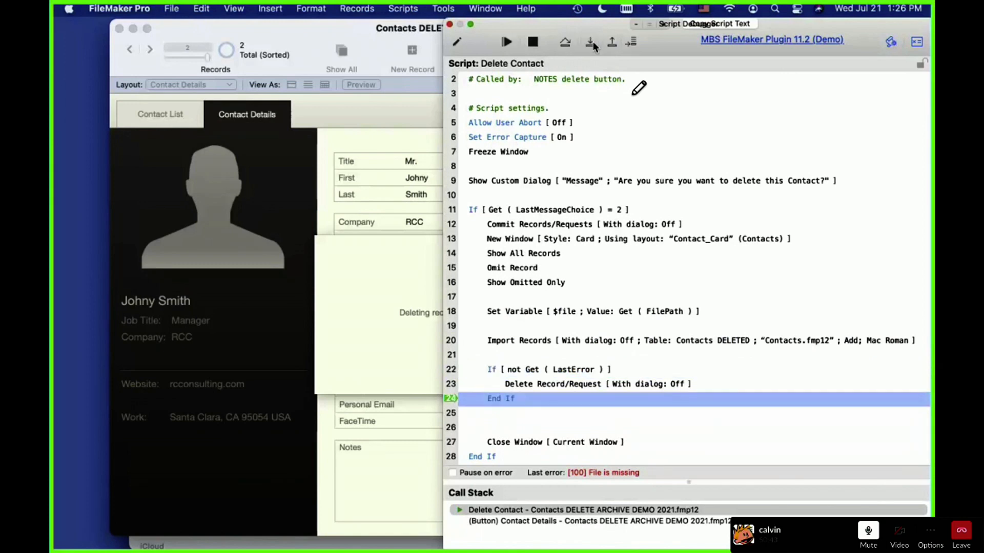
click(592, 44)
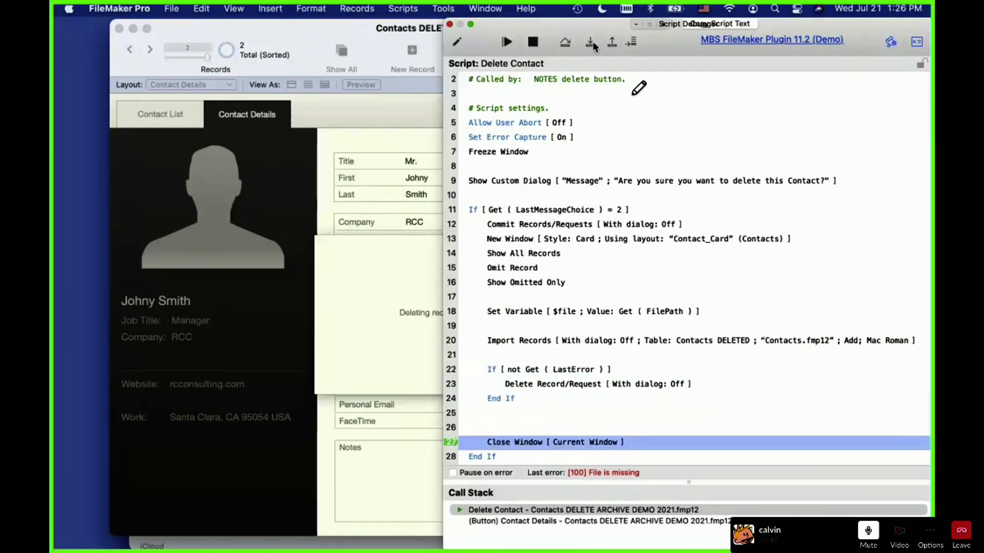
click(592, 44)
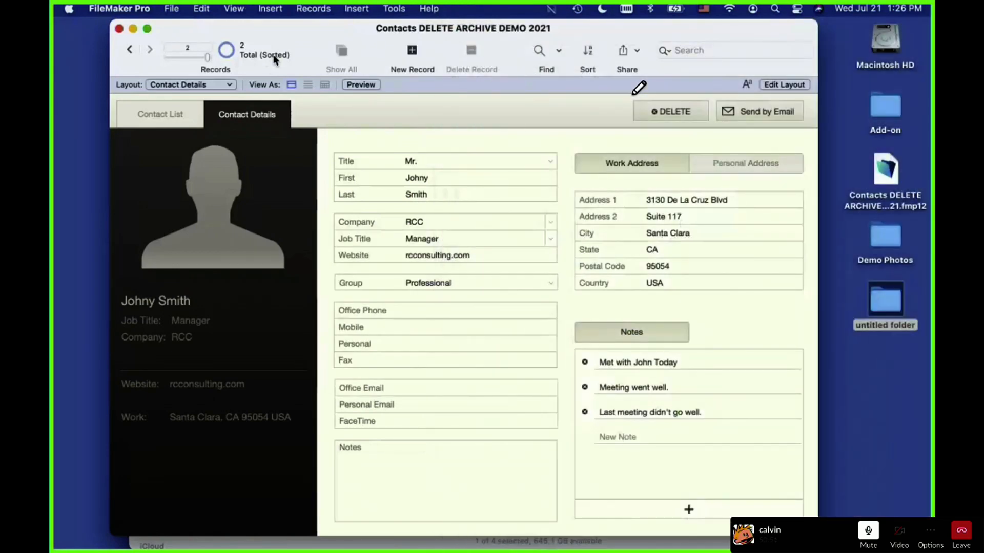
Repoint the Self data source from file:Contacts to file:Contacts DELETE ARCHIVE DEMO 2021
click(178, 11)
mouse_move(205, 135)
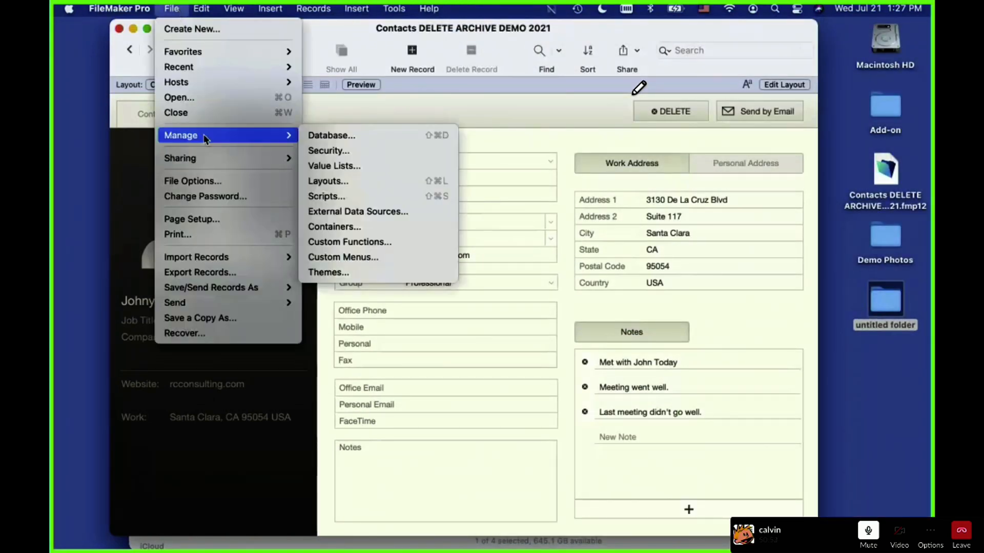
click(397, 213)
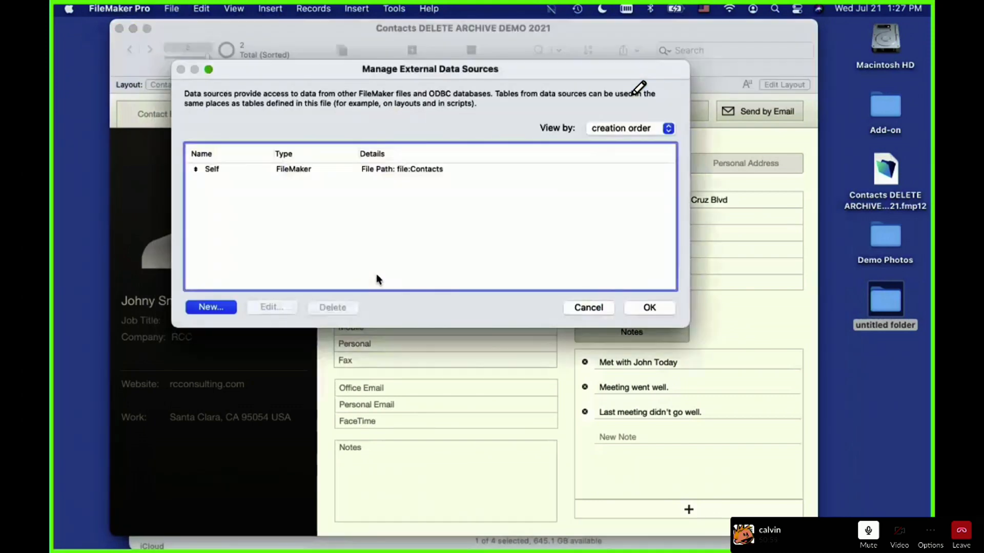
double_click(384, 169)
click(662, 172)
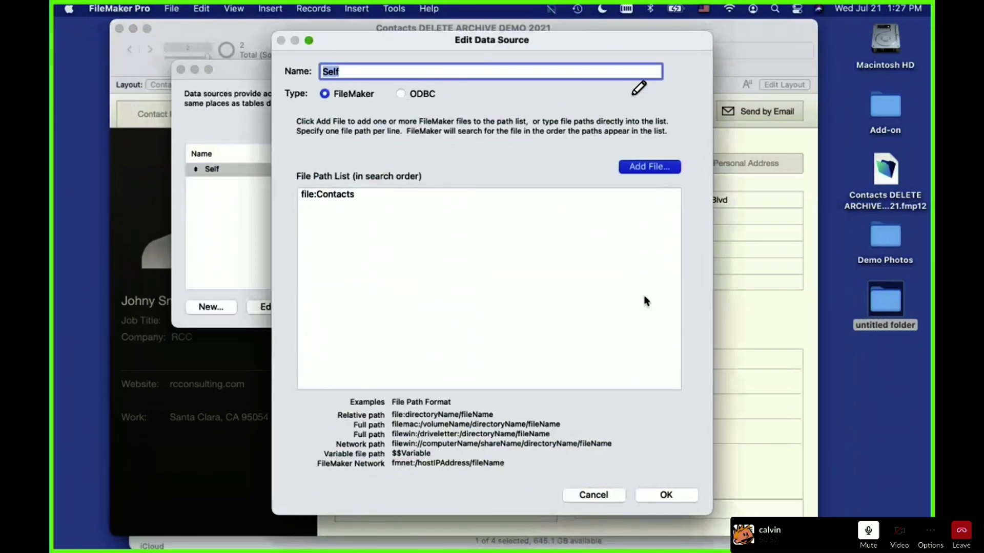
double_click(415, 160)
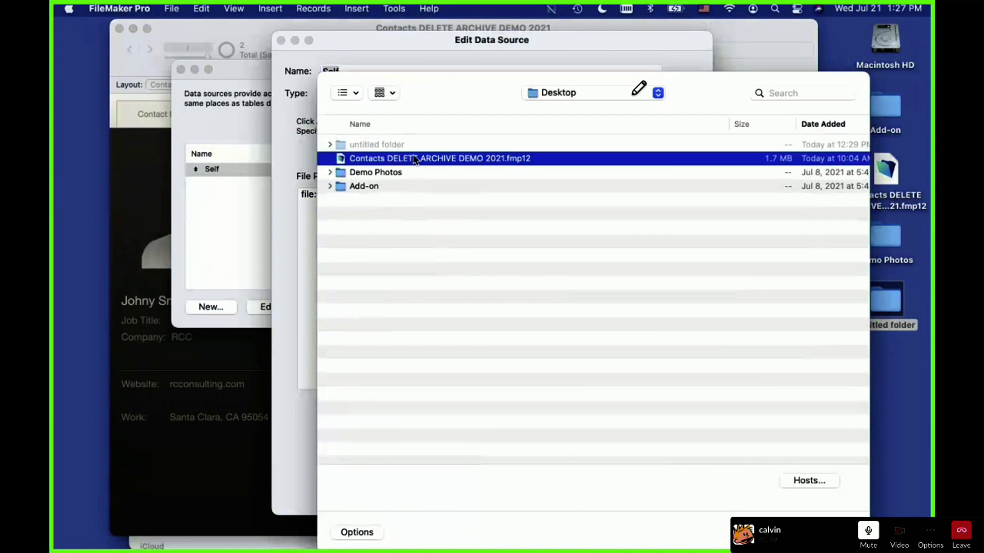
triple_click(412, 194)
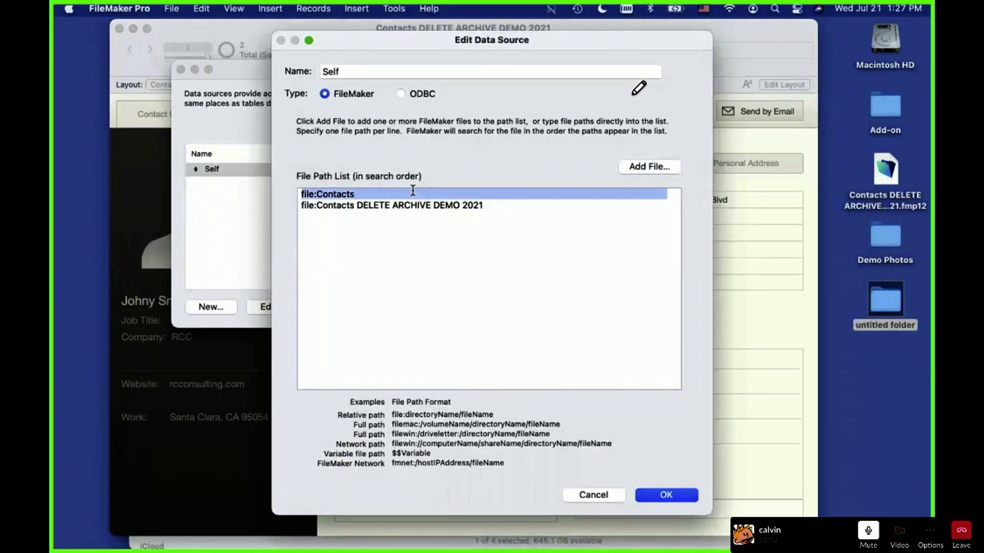
key(Delete)
click(676, 496)
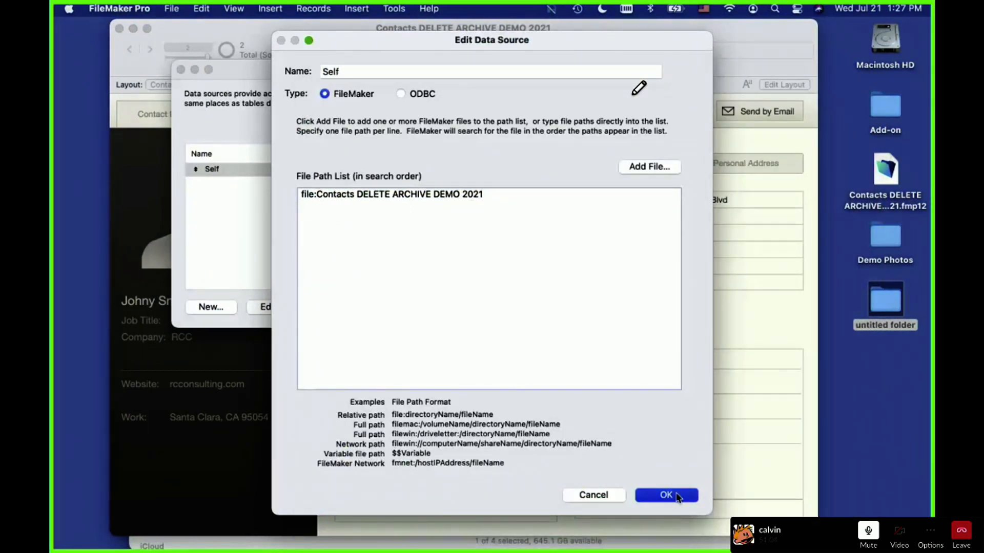
click(657, 308)
Dismiss the sort settings dialog without changes and bring up the Script Workspace
key(super+s)
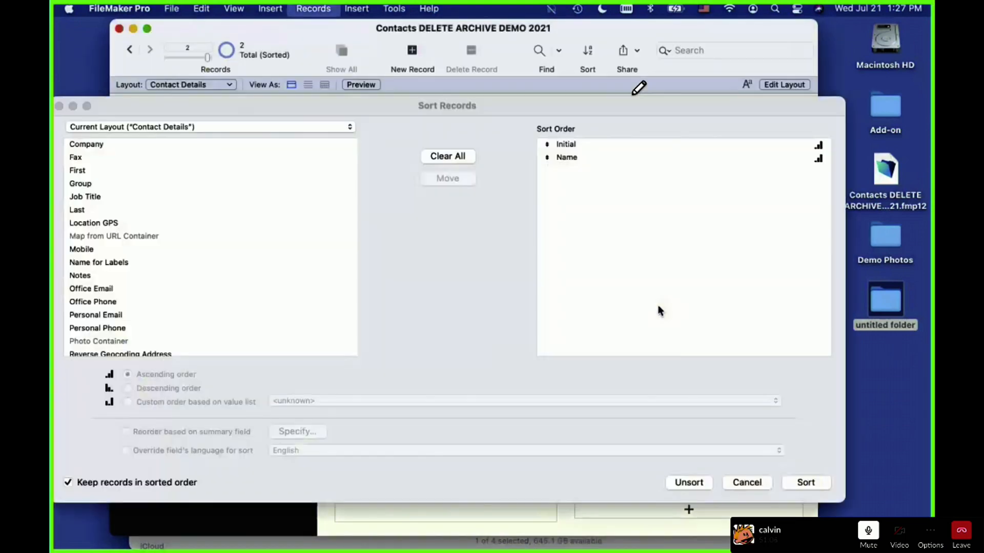
click(743, 483)
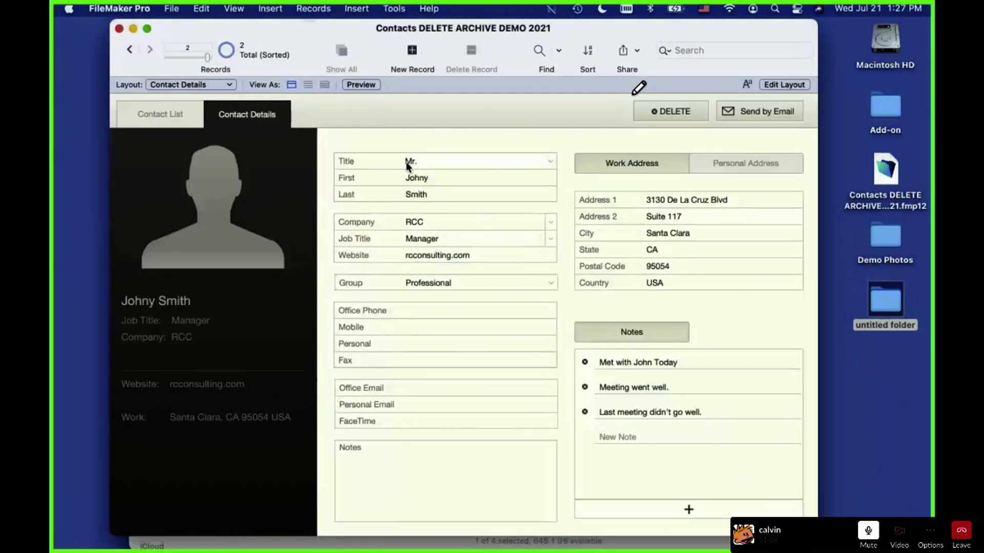
key(super+shift+s)
Delete the Set Variable [$file] step above Import Records and close the Delete Contact script
click(541, 362)
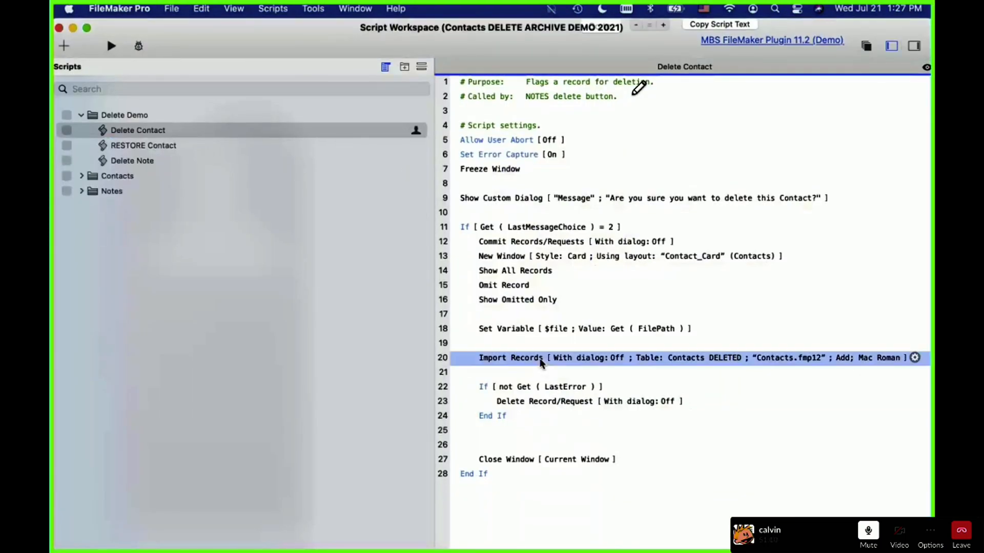
key(Up)
key(Up)
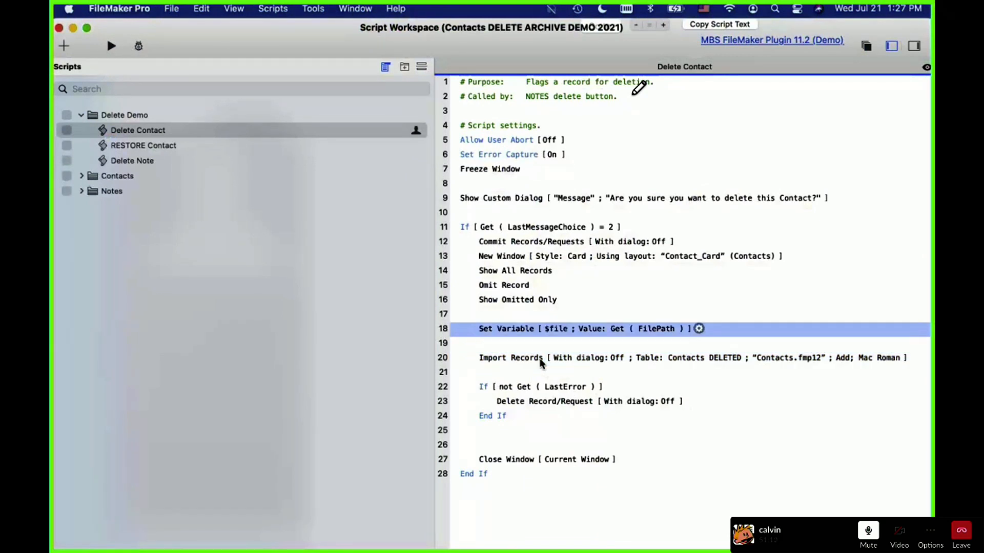
key(BackSpace)
key(BackSpace)
key(super+s)
key(super+w)
key(super+w)
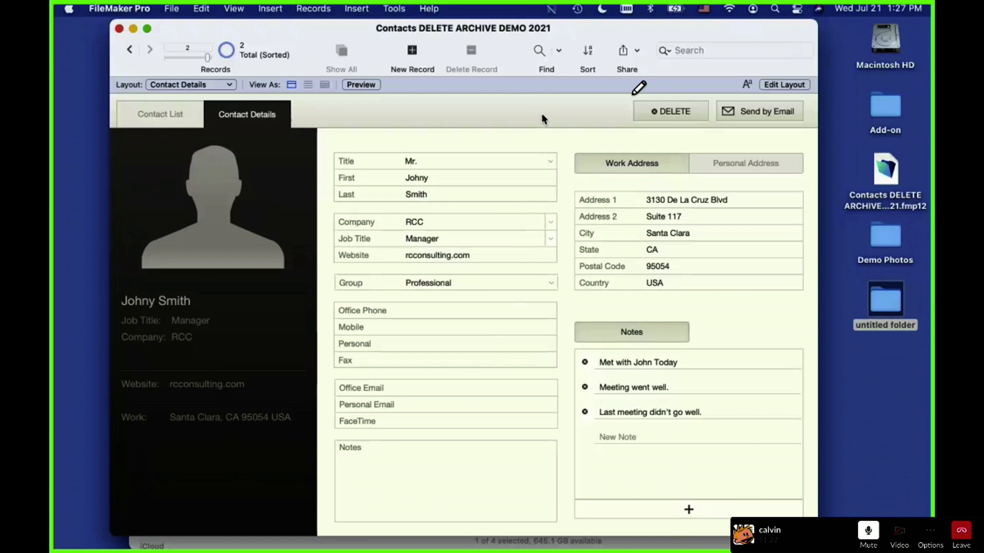
Delete the current contact with the DELETE button and confirm it
click(394, 8)
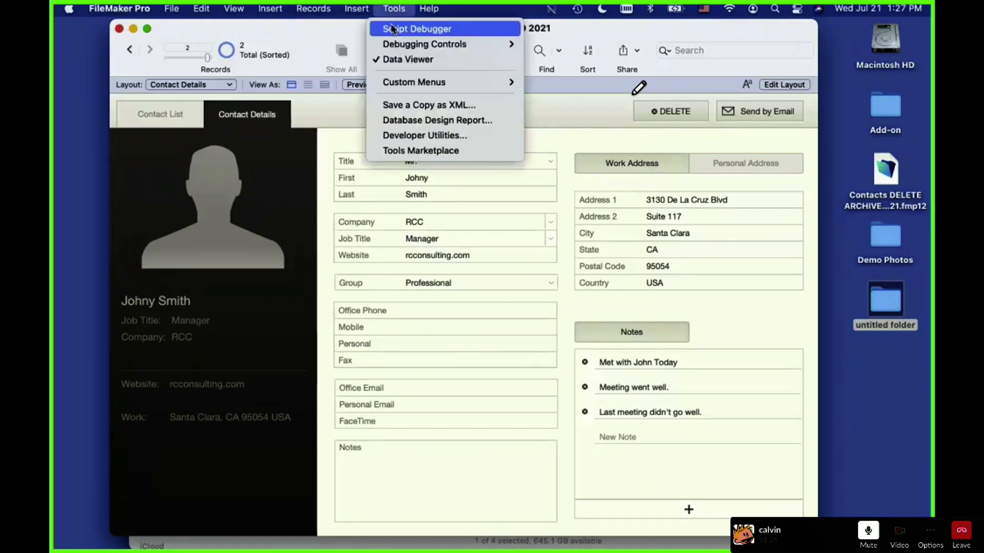
click(394, 17)
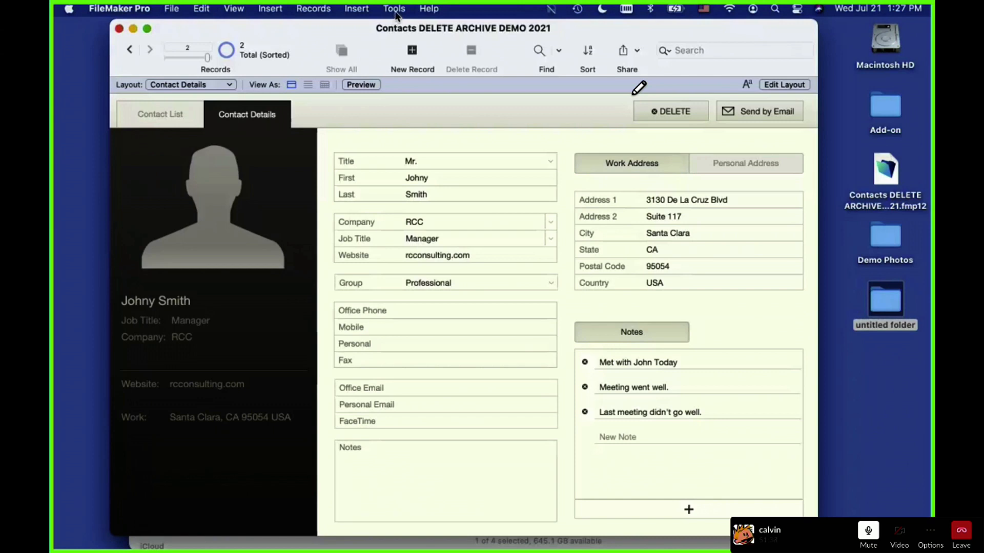
click(671, 112)
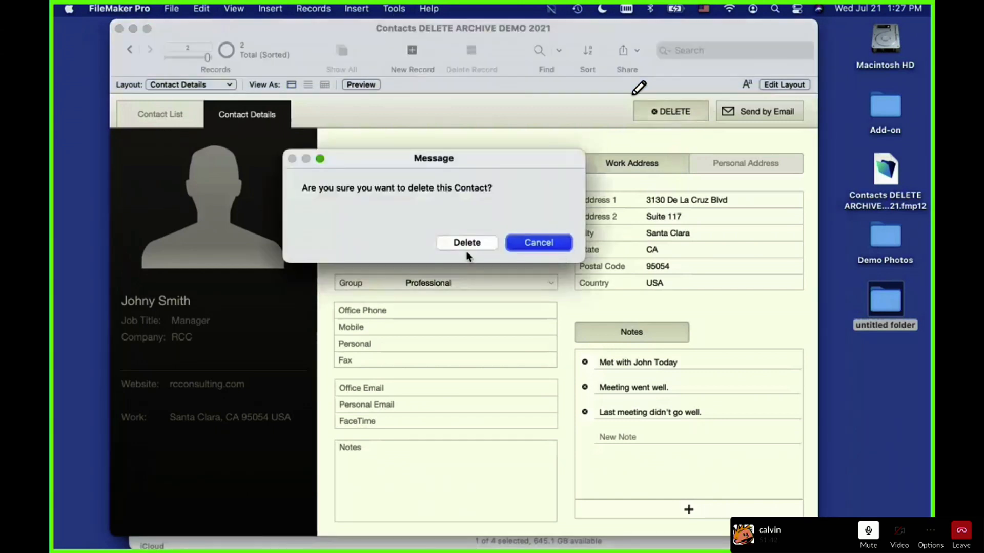
click(467, 244)
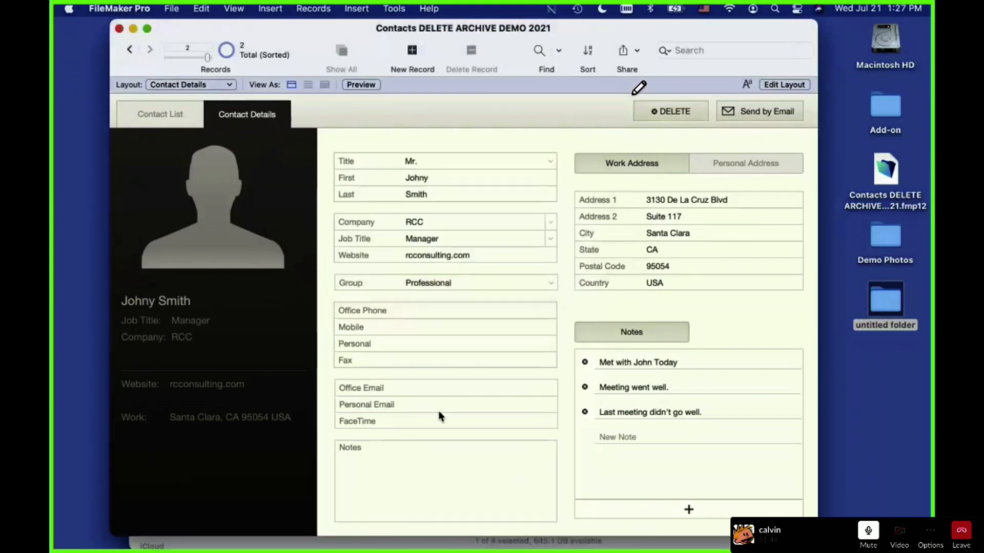
Open the Script Debugger beside the layout and trigger DELETE again
click(393, 8)
click(405, 26)
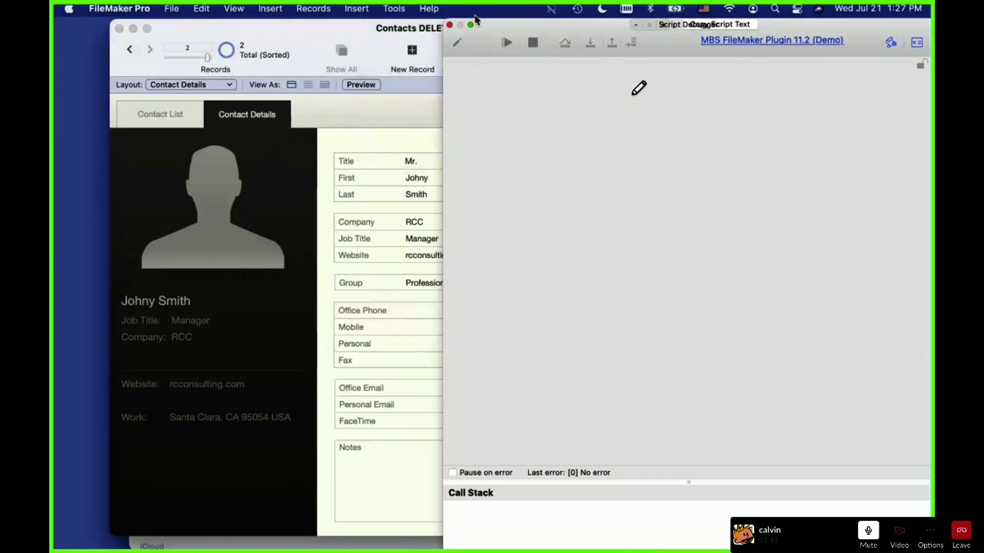
drag(444, 20, 460, 34)
click(670, 111)
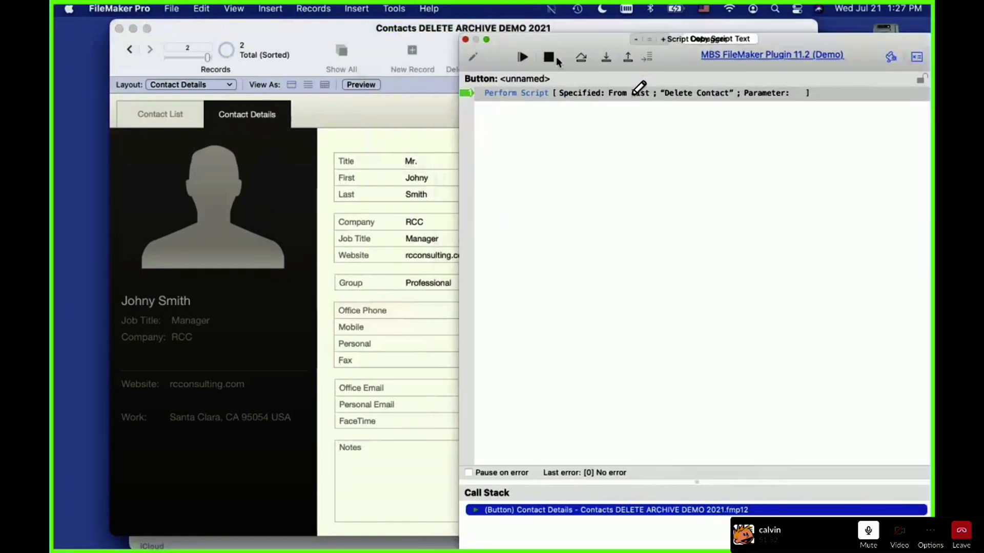
Step through Delete Contact to its confirmation message and confirm the delete
click(601, 58)
click(601, 58)
click(602, 59)
click(601, 59)
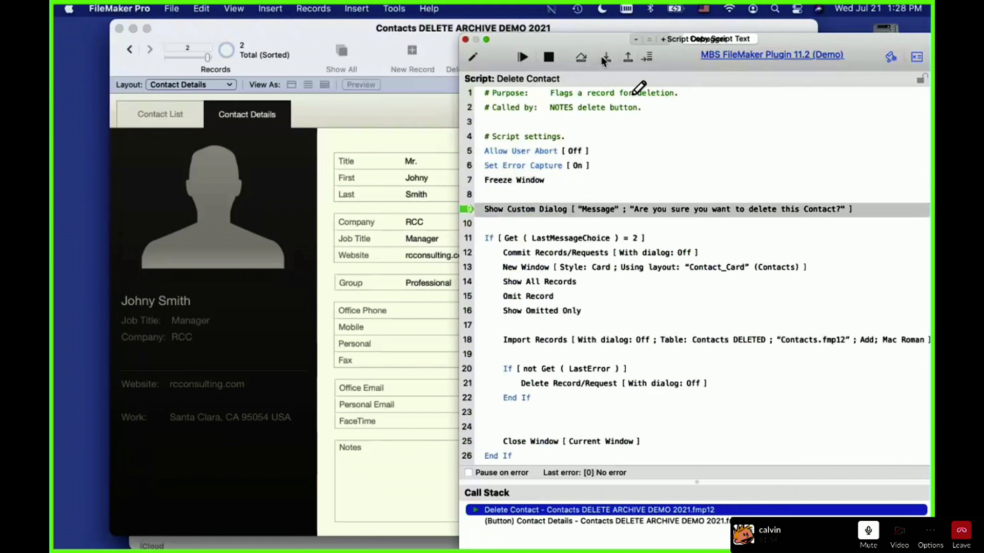
click(602, 60)
click(468, 245)
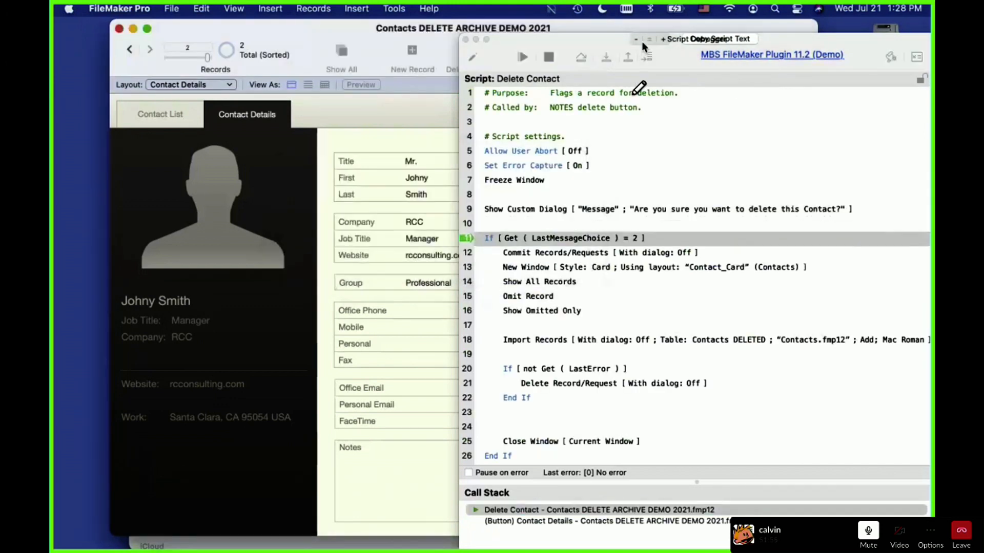
Step past Import Records to reveal error 100, File is missing, then edit the script
click(602, 58)
click(601, 58)
click(602, 59)
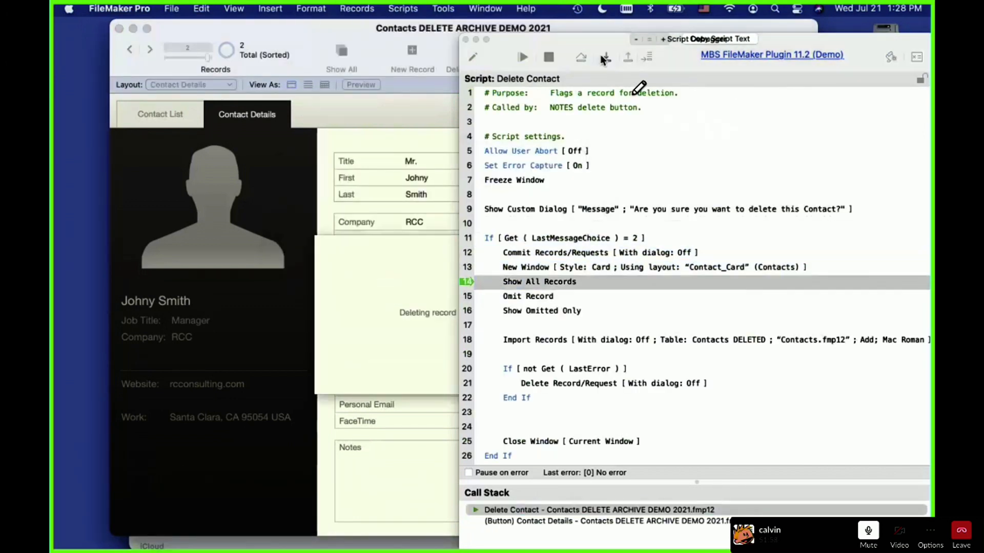
click(602, 59)
click(602, 58)
click(601, 59)
click(602, 58)
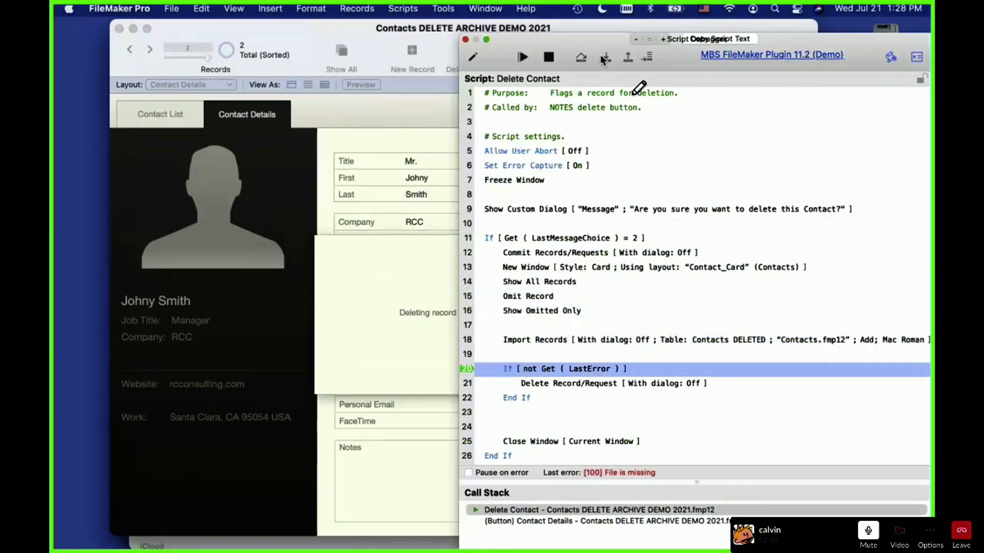
double_click(567, 510)
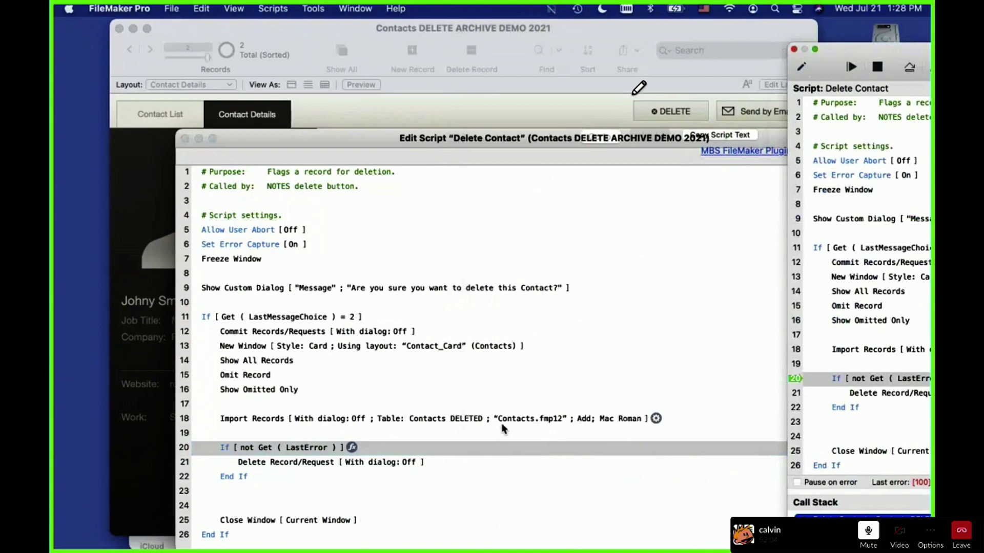
Change line 18's import source from Contacts.fmp12 to Contacts DELETE ARCHIVE DEMO 2021.fmp12
click(622, 421)
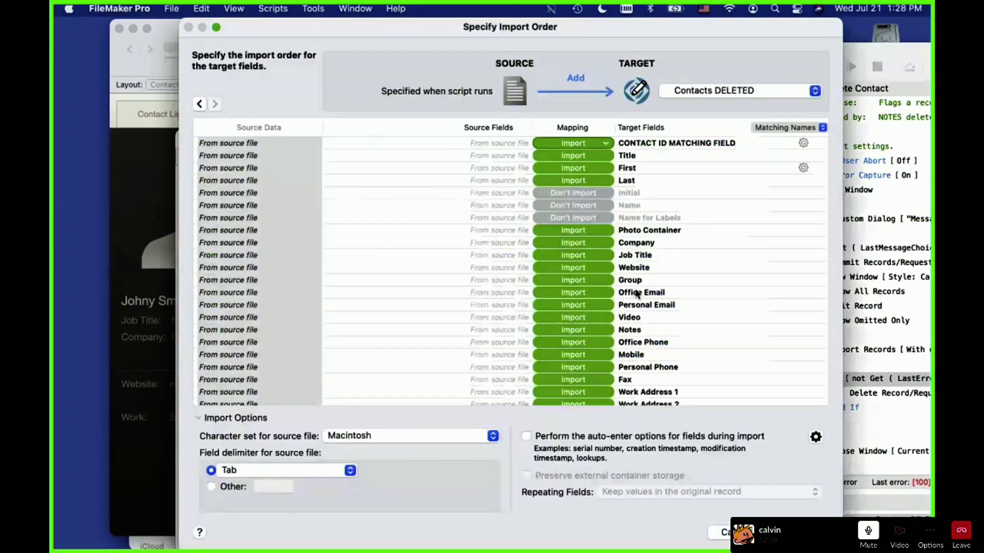
click(735, 533)
click(656, 418)
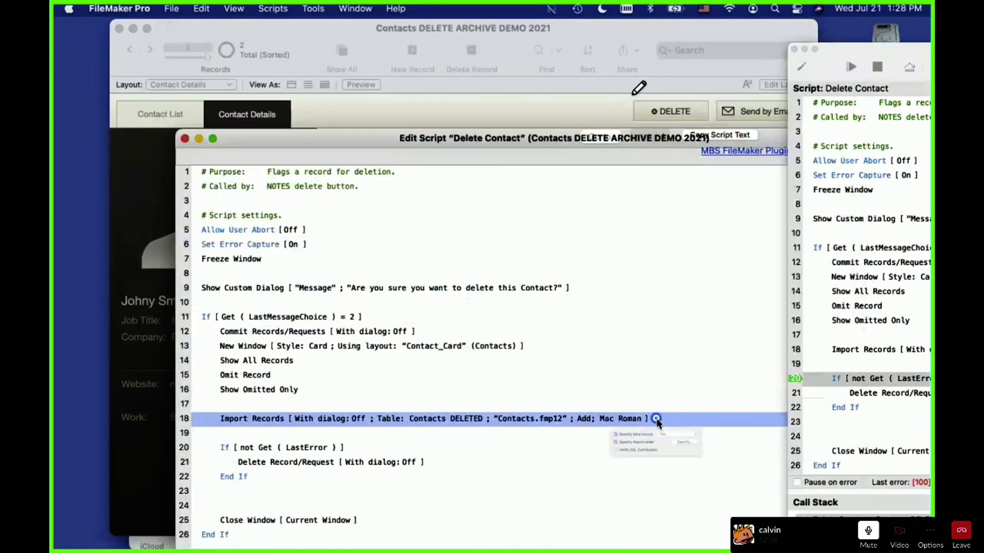
click(688, 451)
click(693, 449)
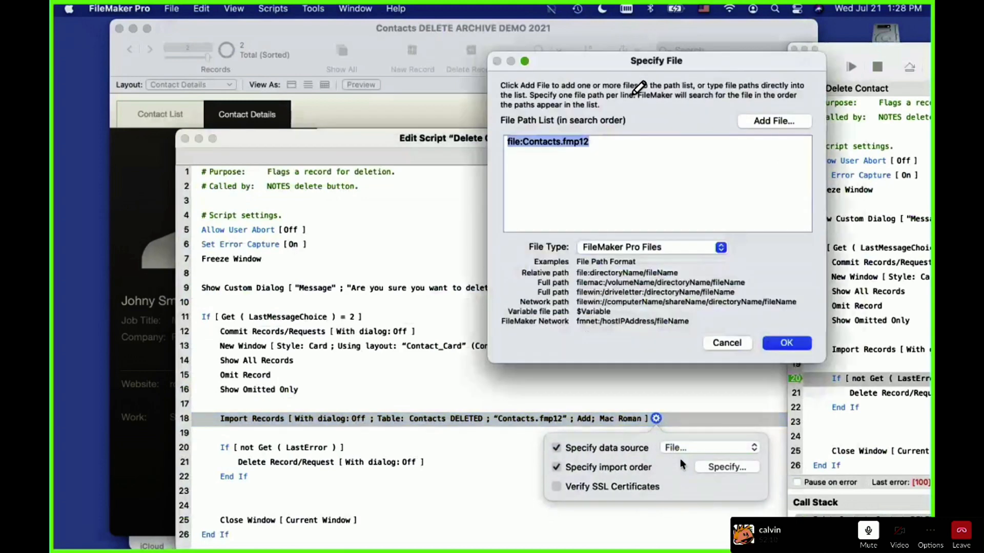
click(799, 119)
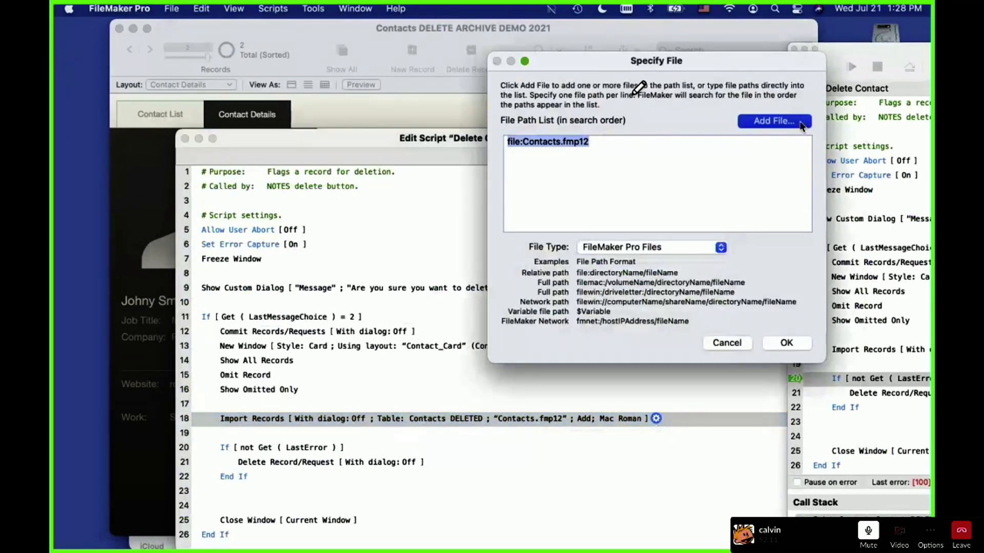
double_click(556, 162)
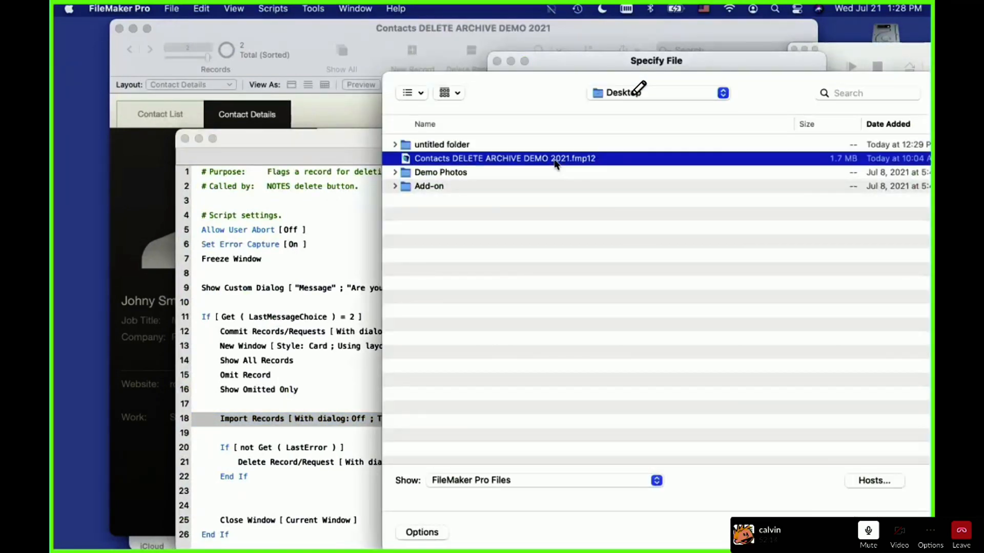
triple_click(617, 136)
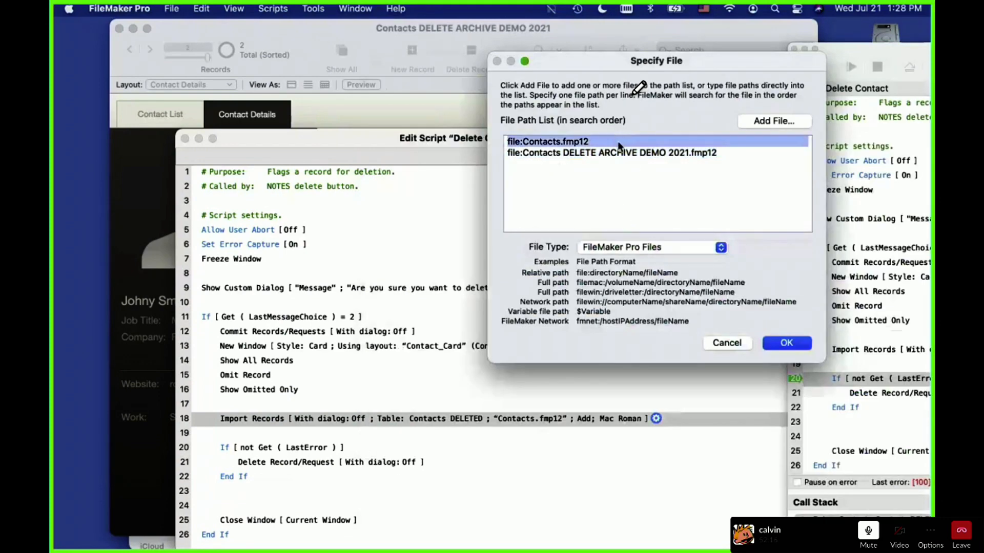
key(BackSpace)
click(779, 345)
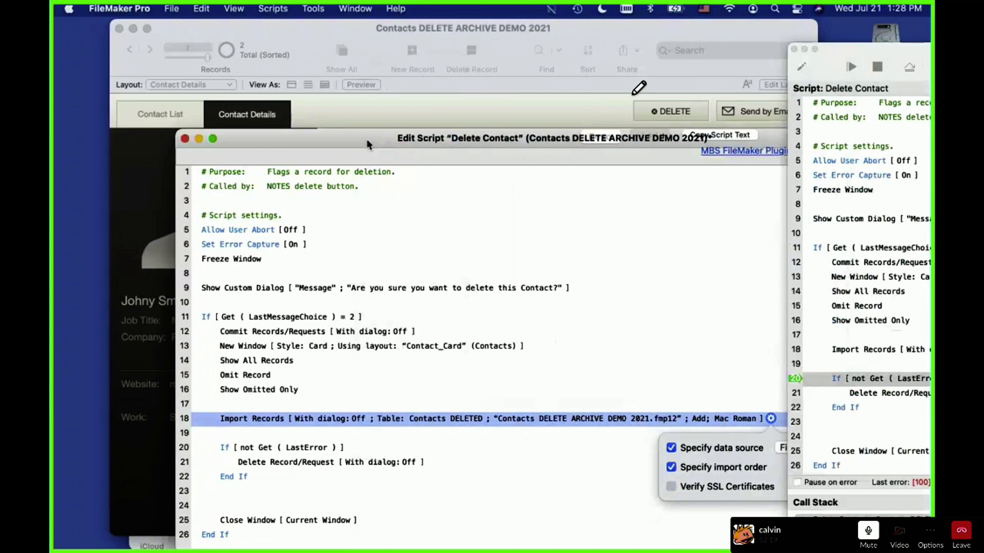
Move the script editor, keep File as the source type, and open Specify Import Order
drag(345, 138, 171, 27)
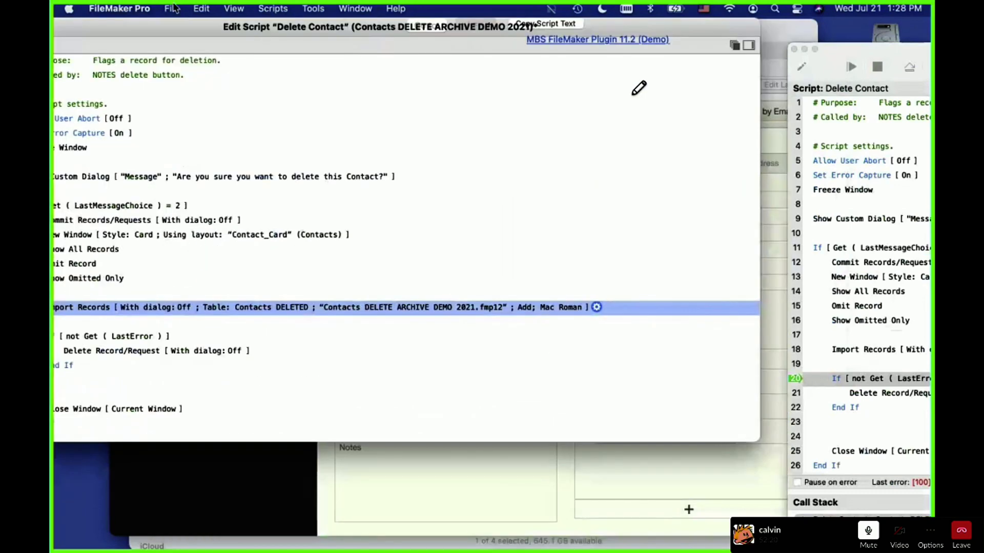
click(596, 307)
click(634, 338)
click(635, 338)
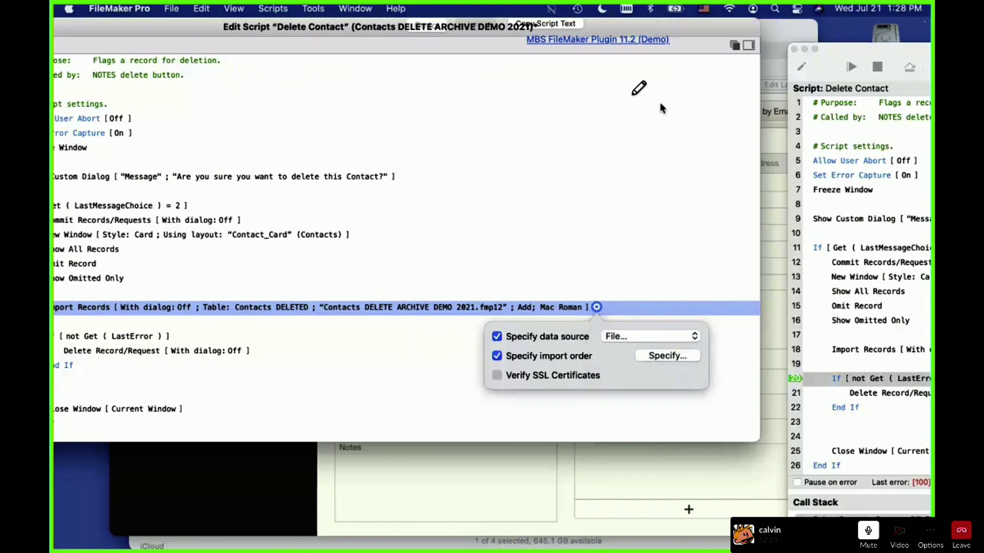
click(668, 357)
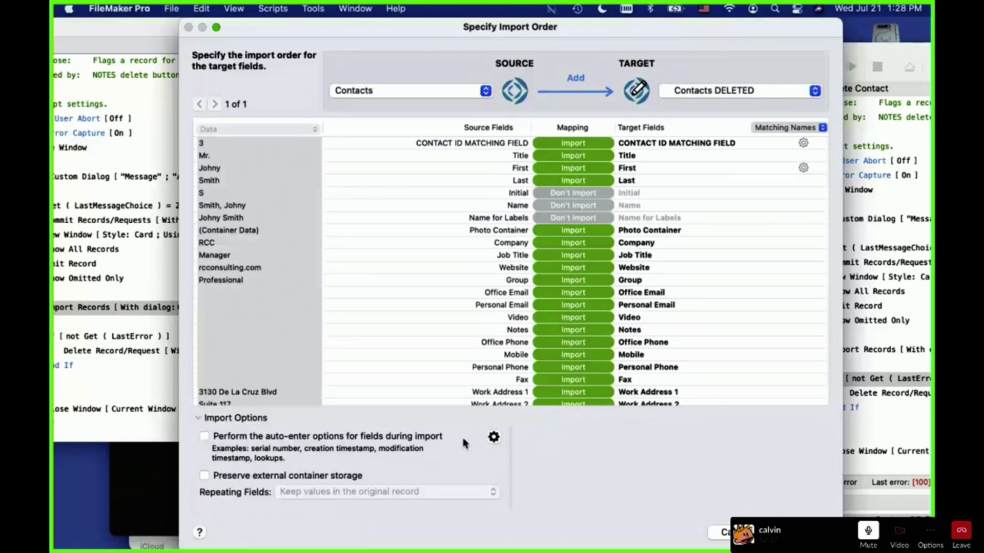
Halt the running script in the debugger, then save and close the edited script
click(798, 533)
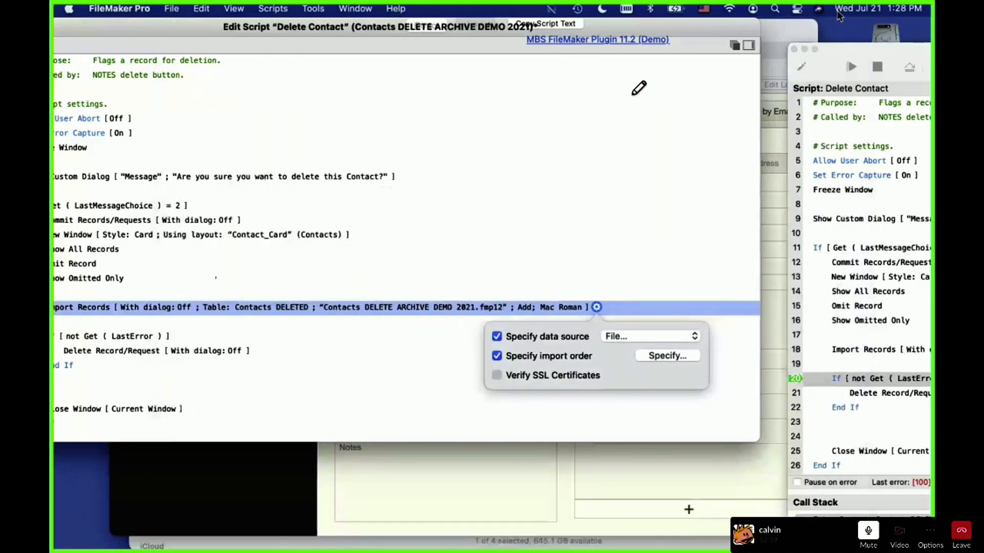
drag(840, 49, 439, 25)
click(475, 41)
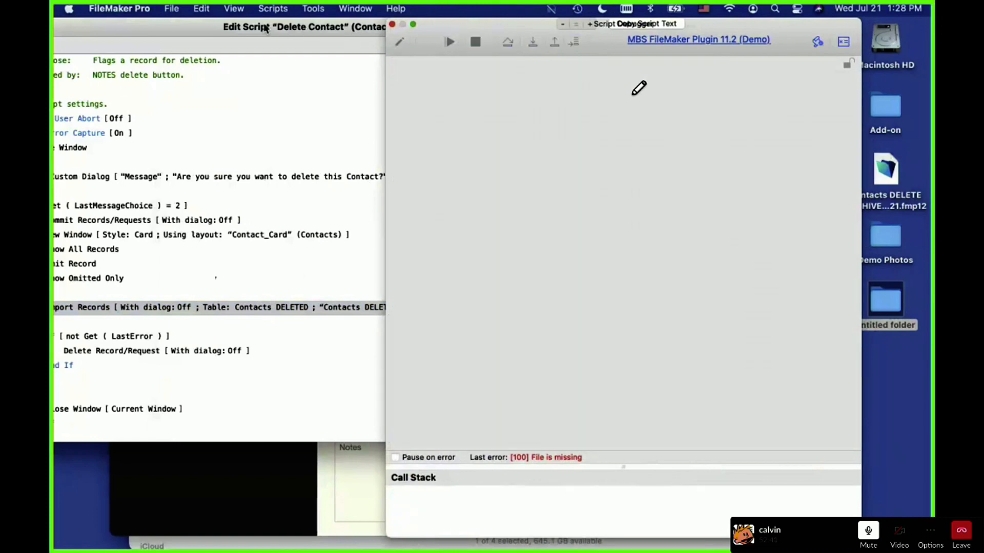
drag(342, 28, 457, 25)
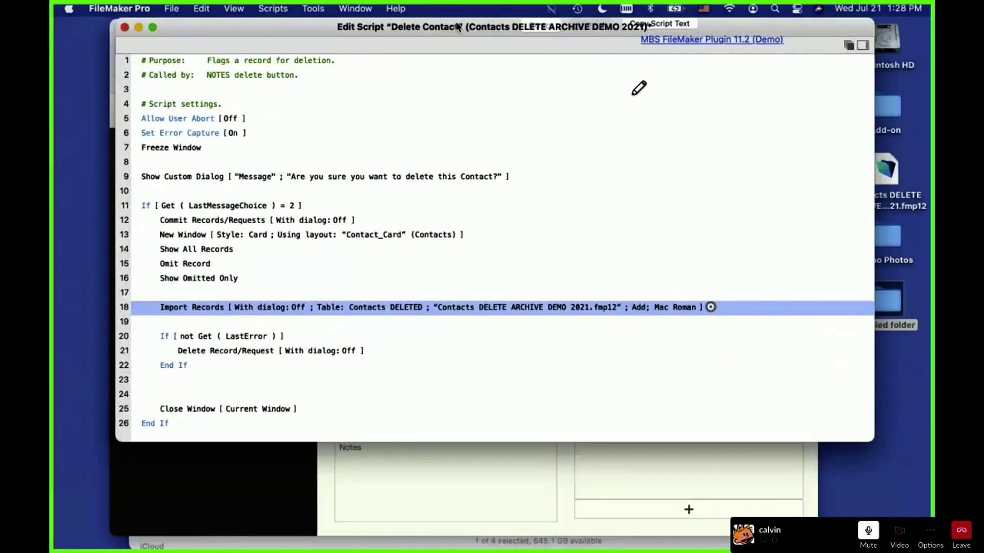
key(super+s)
key(super+w)
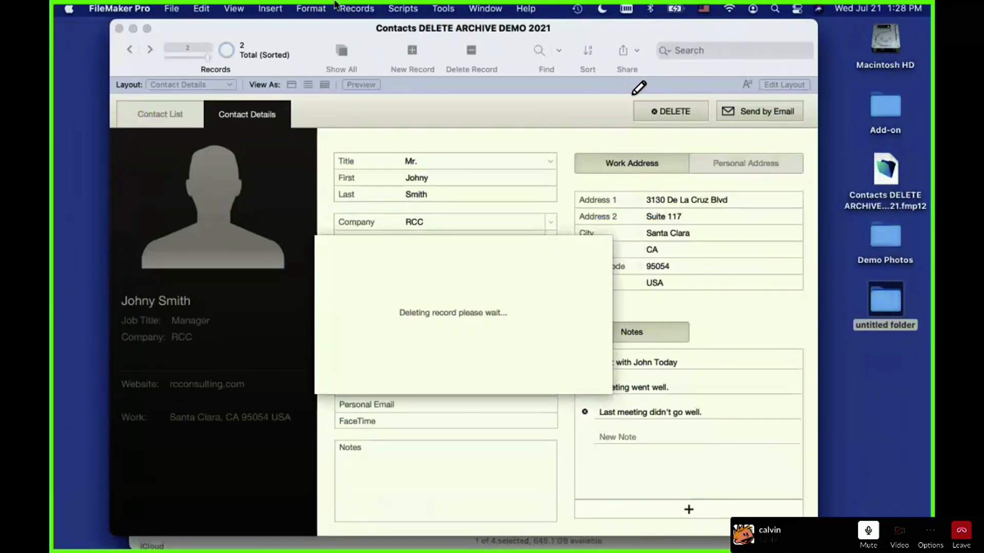
Run the Delete Contact script in the debugger, jumping to the close window step, then halt it
key(super+shift+s)
click(138, 134)
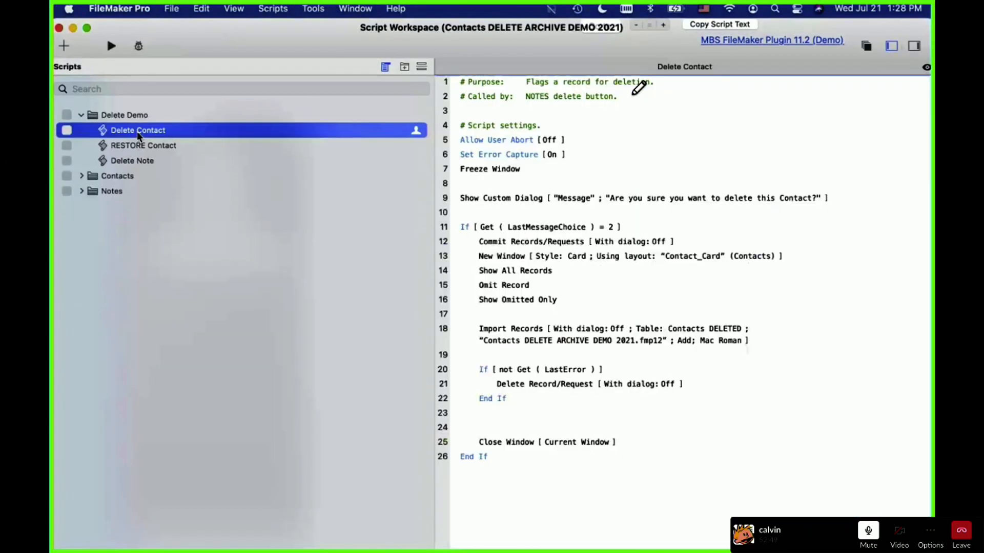
click(139, 46)
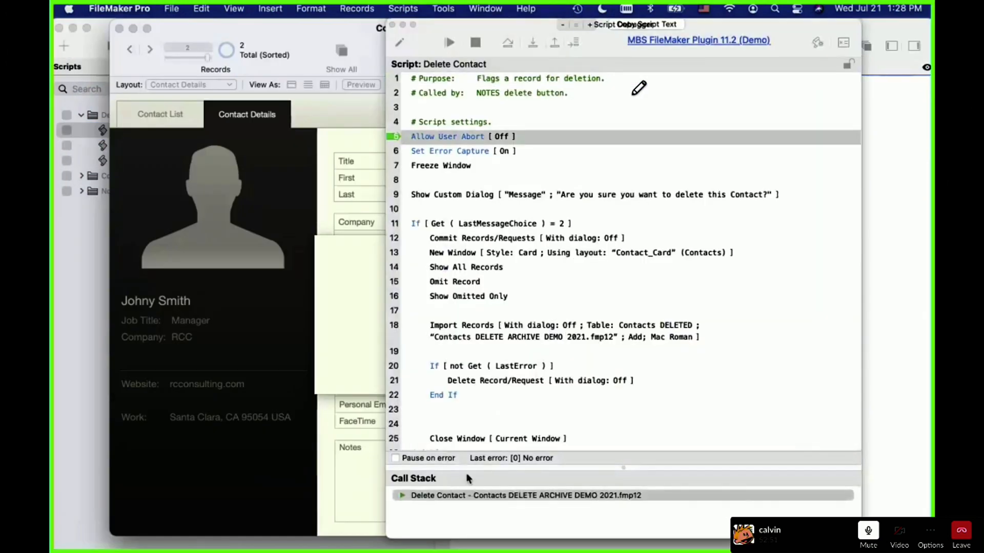
scroll(485, 413, down, 2)
scroll(486, 413, up, 2)
click(447, 427)
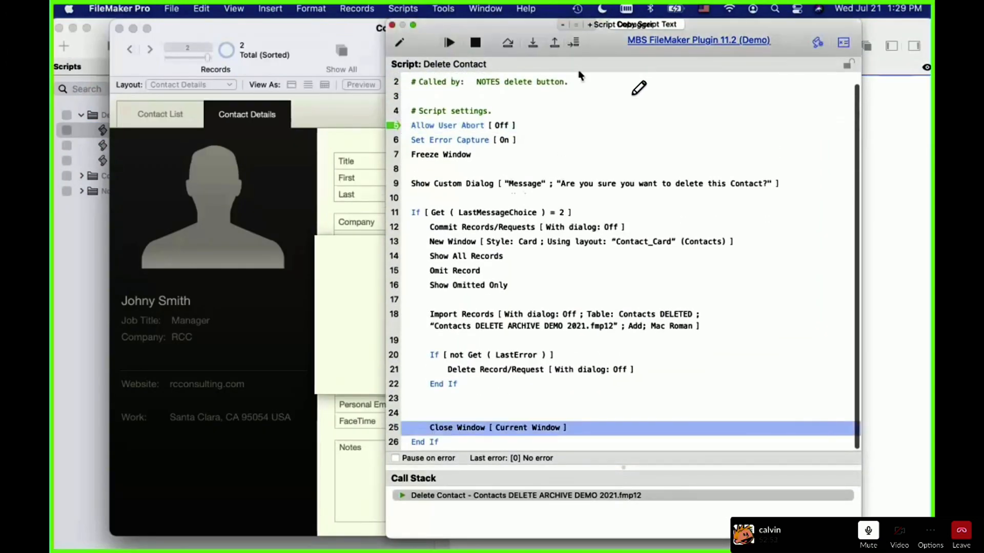
click(573, 43)
click(533, 43)
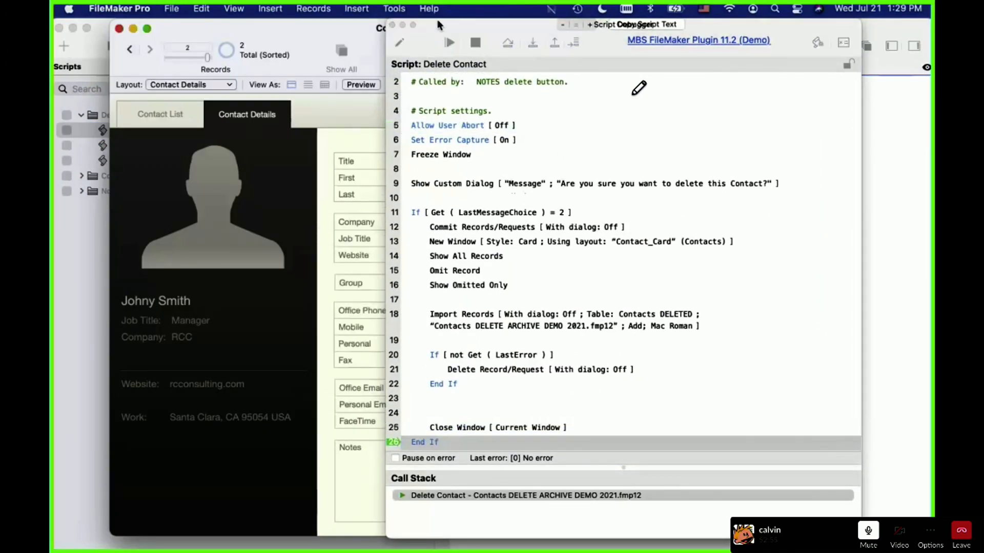
click(474, 43)
click(392, 25)
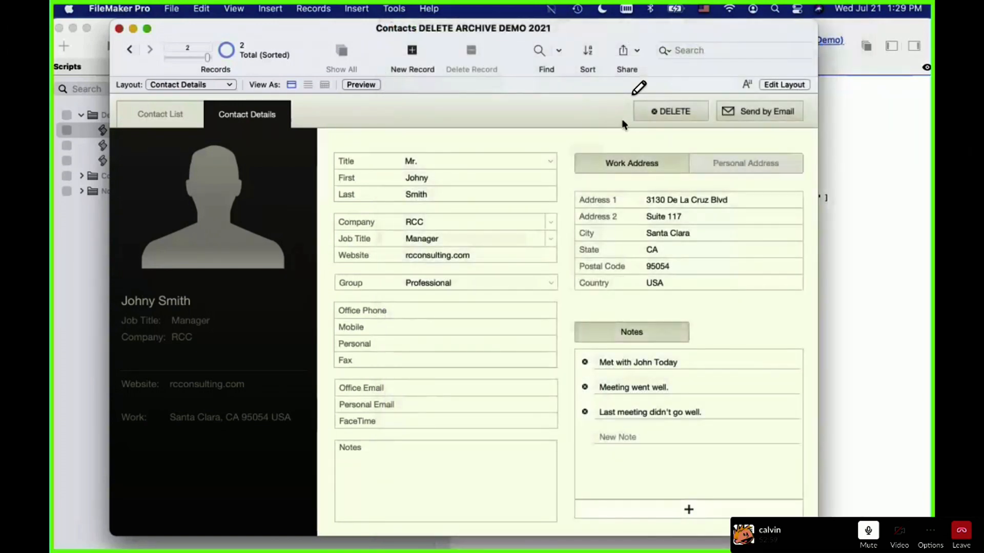
Delete the sample contact and show the remaining Planter contact on Contact Details
click(658, 115)
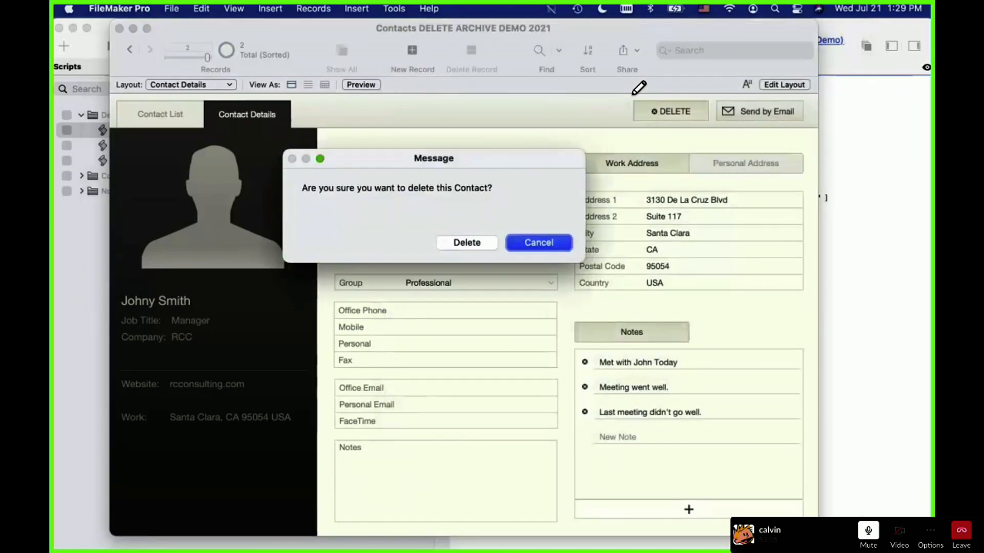
click(469, 243)
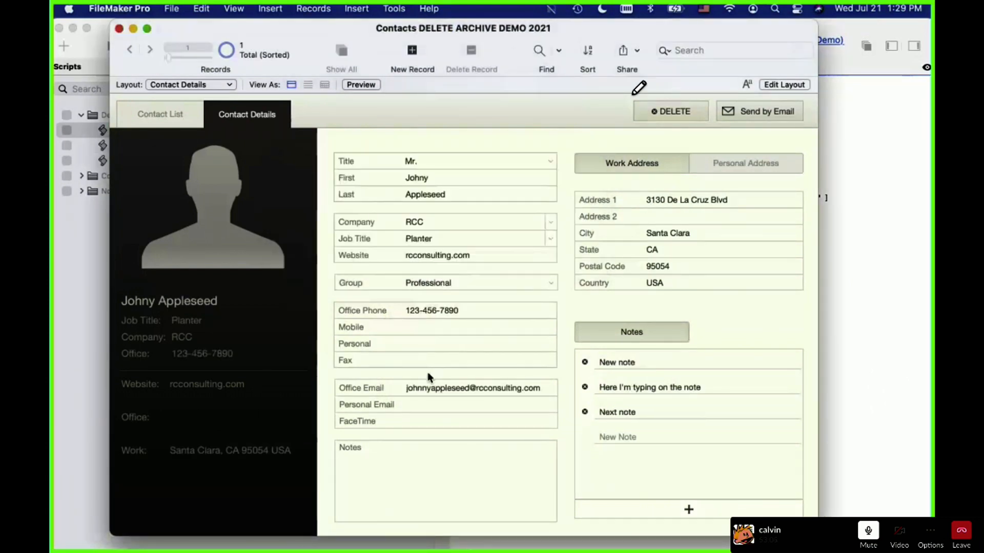
click(202, 87)
click(201, 85)
click(171, 9)
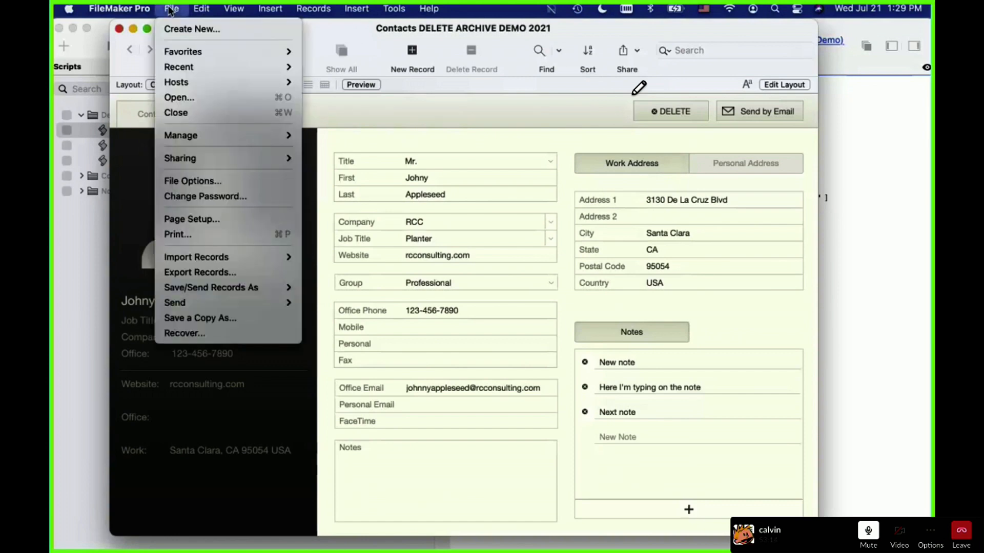
mouse_move(276, 136)
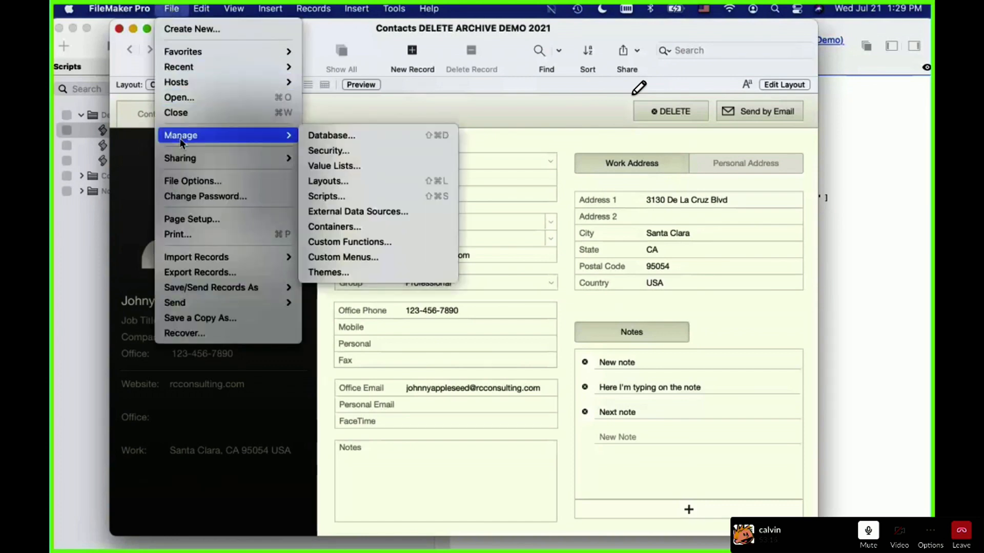
click(365, 212)
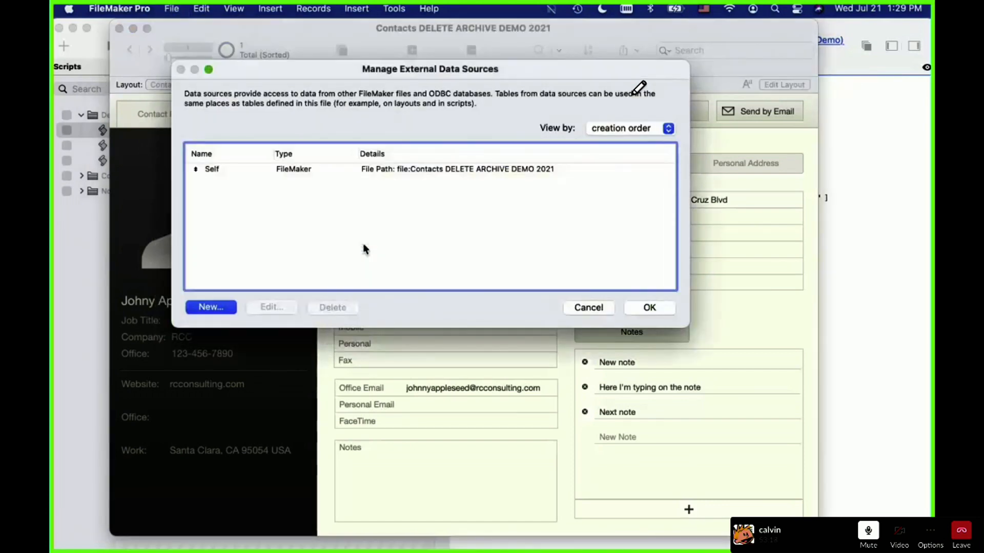
double_click(391, 174)
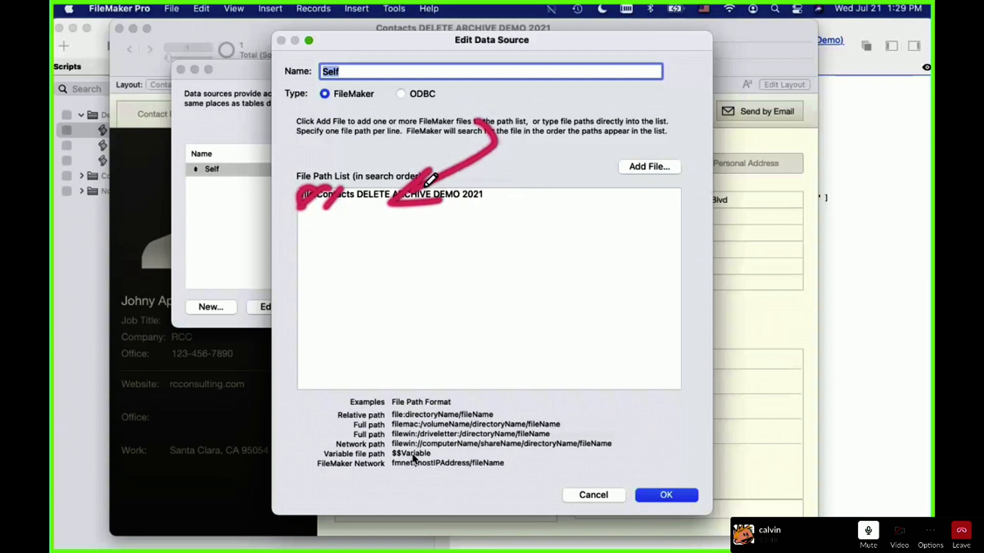
mouse_move(149, 65)
mouse_down()
mouse_move(86, 71)
mouse_move(61, 409)
mouse_move(155, 498)
mouse_move(195, 163)
mouse_move(138, 67)
mouse_up()
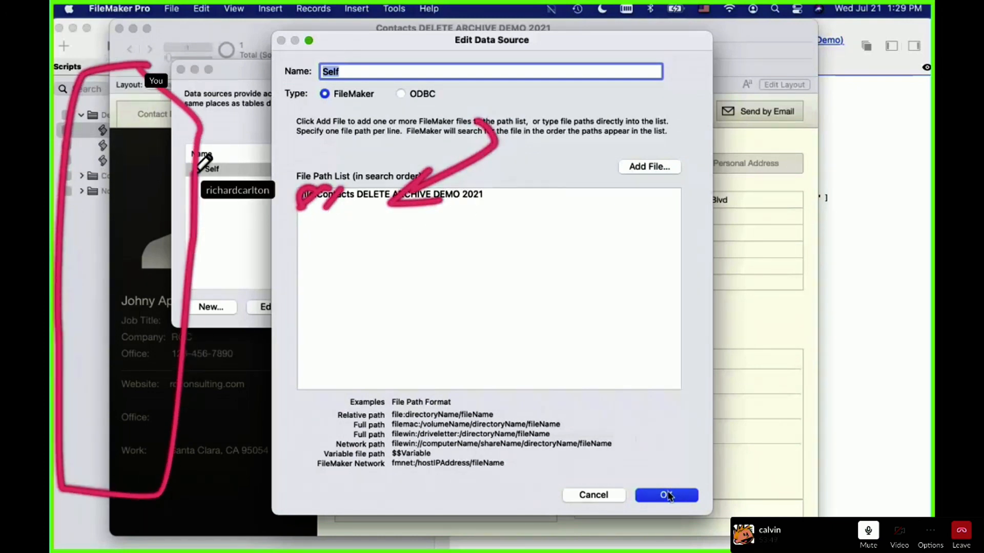
right_click(331, 106)
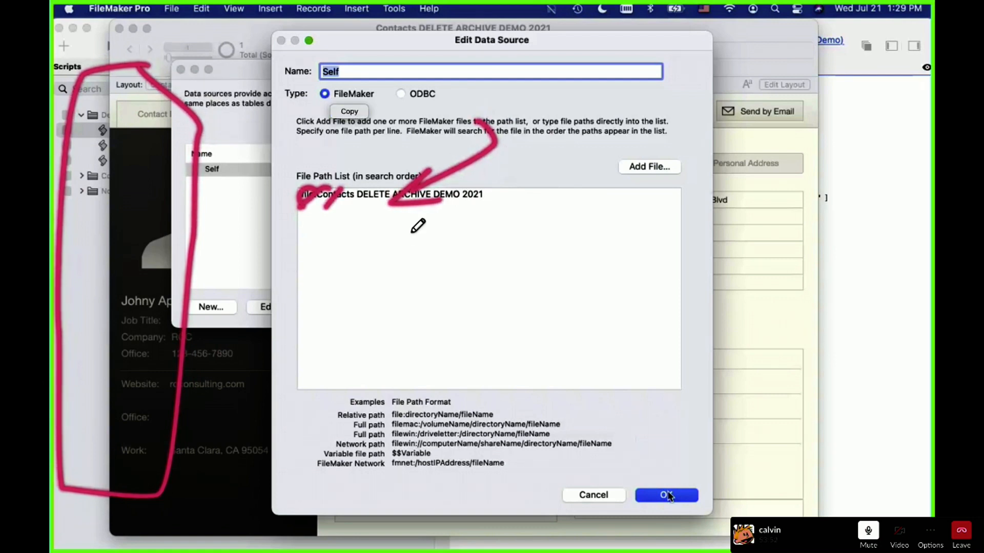
click(503, 174)
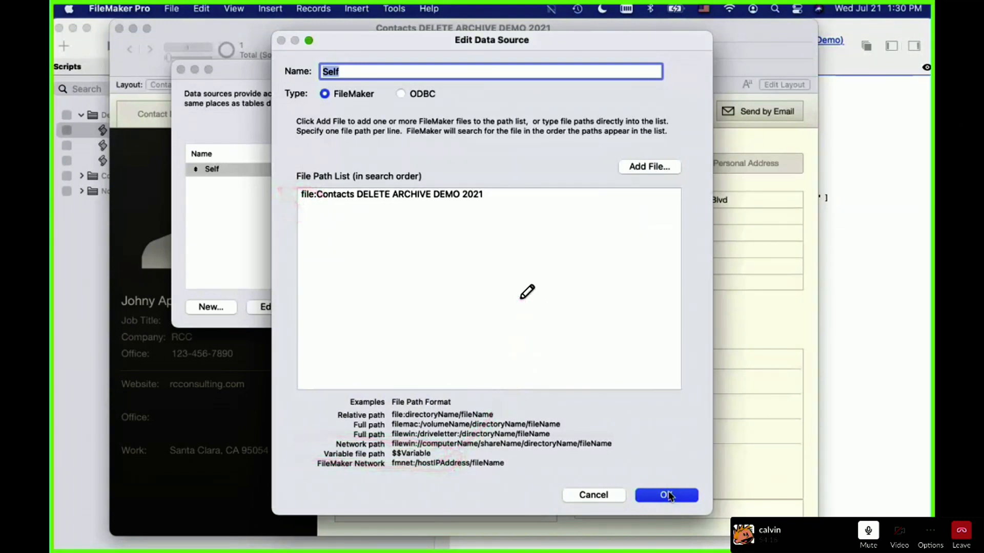
click(666, 495)
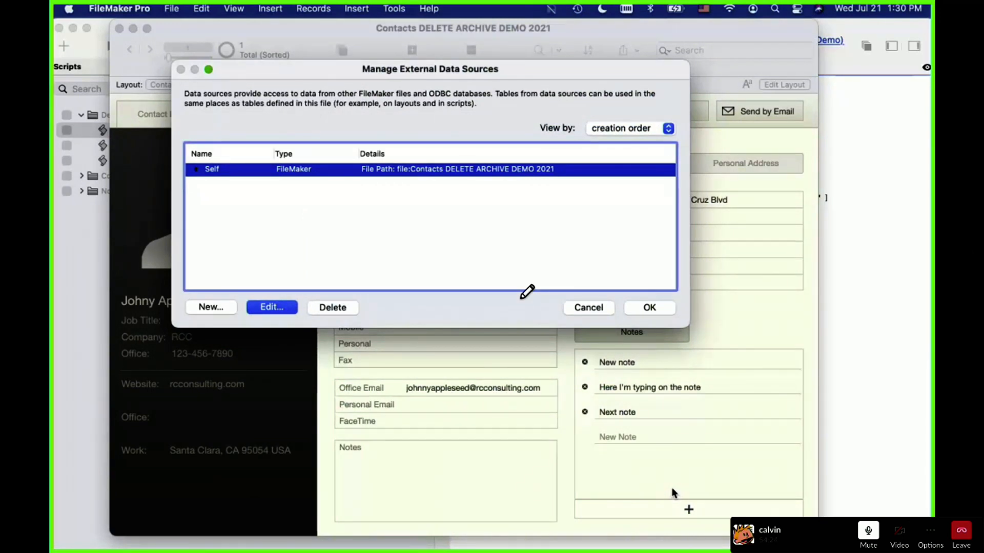
click(650, 307)
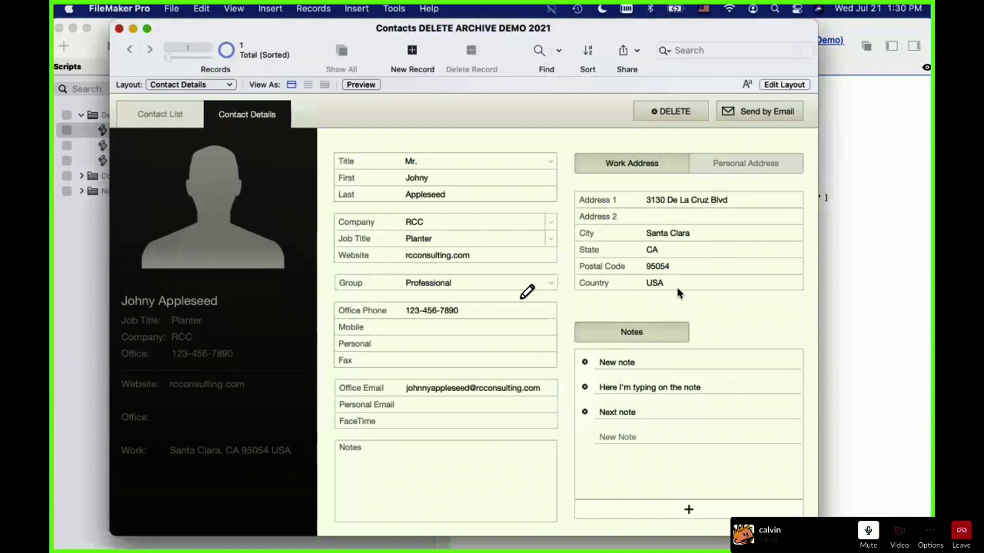
Switch to the Contact Details DELETED layout to show the archived RCC Manager contact
click(193, 88)
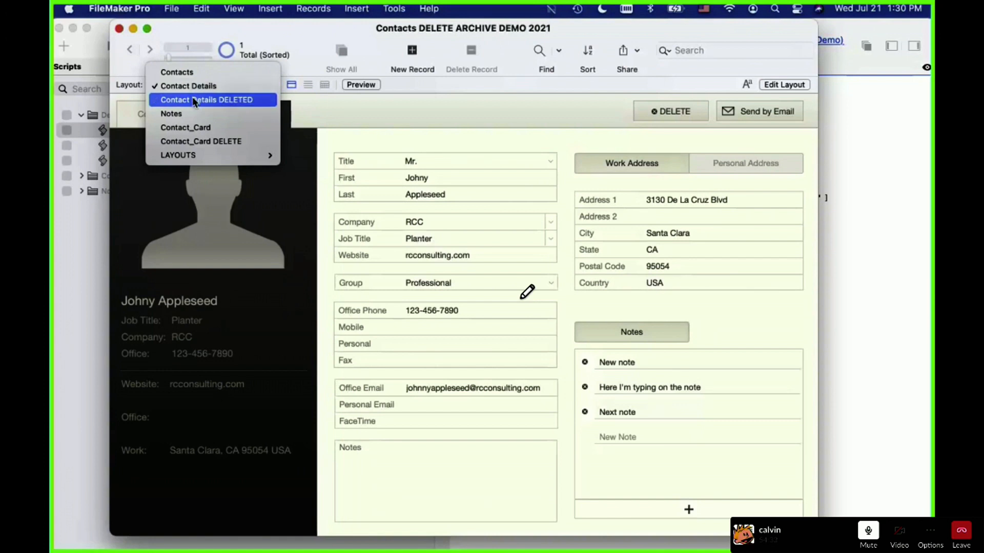
click(195, 100)
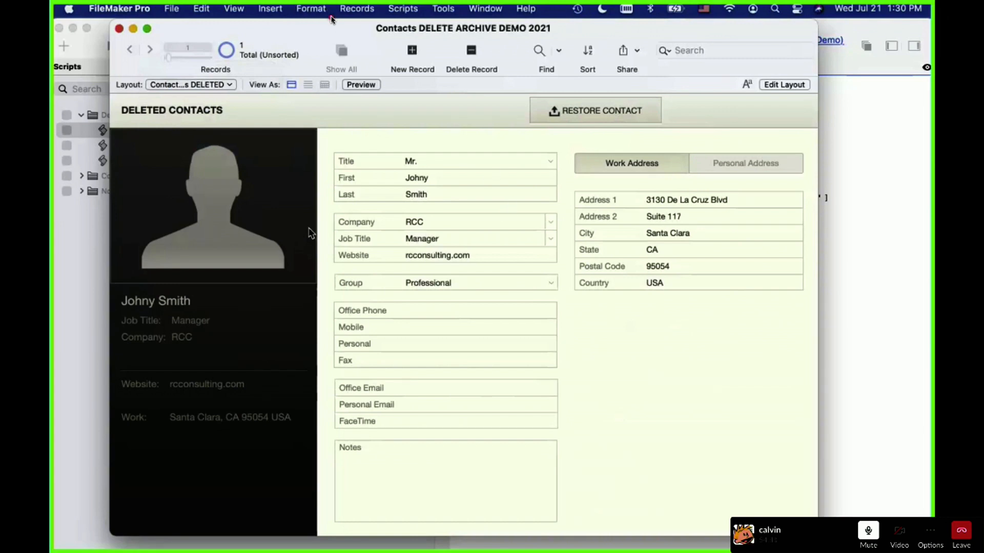
mouse_move(331, 15)
mouse_down()
mouse_move(354, 54)
mouse_move(387, 3)
mouse_up()
Exit the call's full screen and place the Discord window left of the shared screen
mouse_move(620, 0)
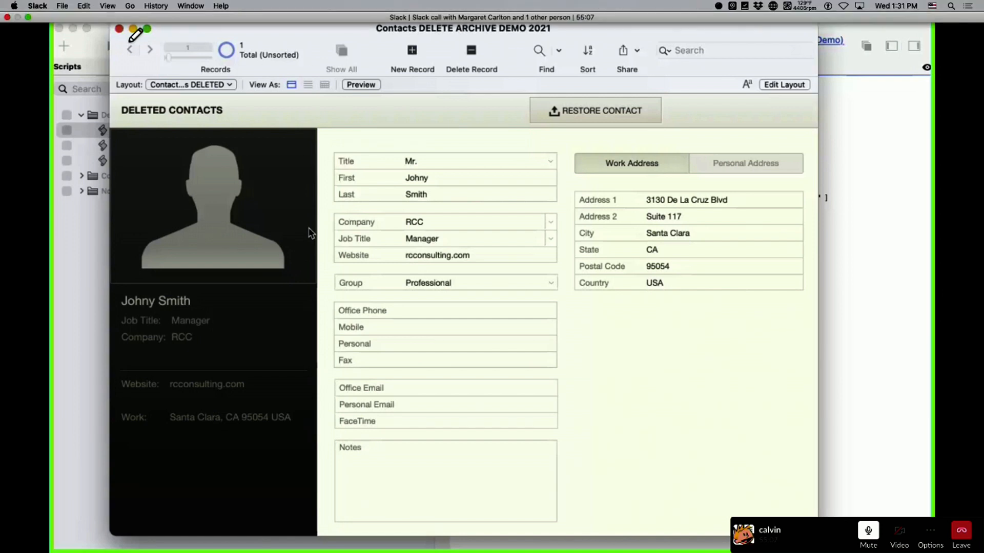
click(28, 17)
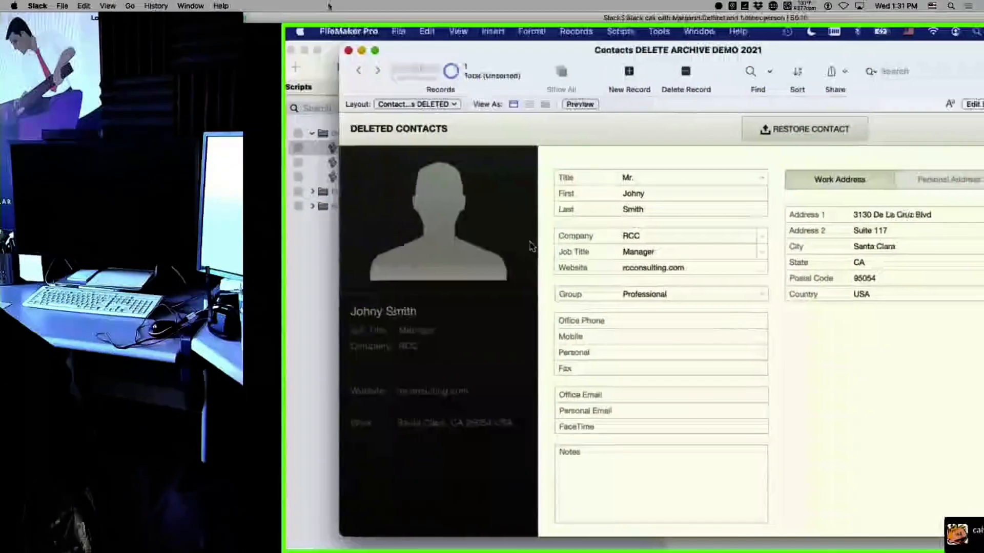
mouse_move(3, 323)
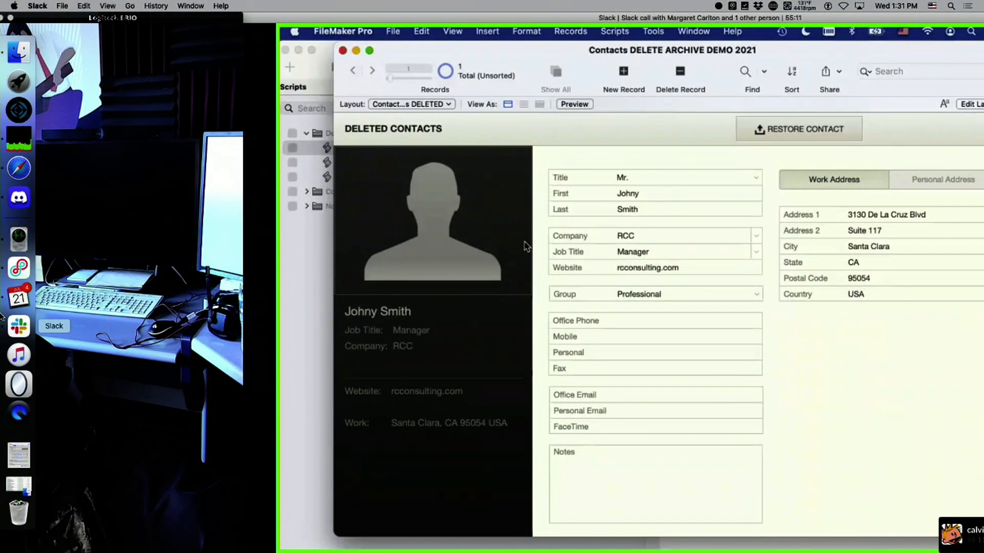
click(19, 197)
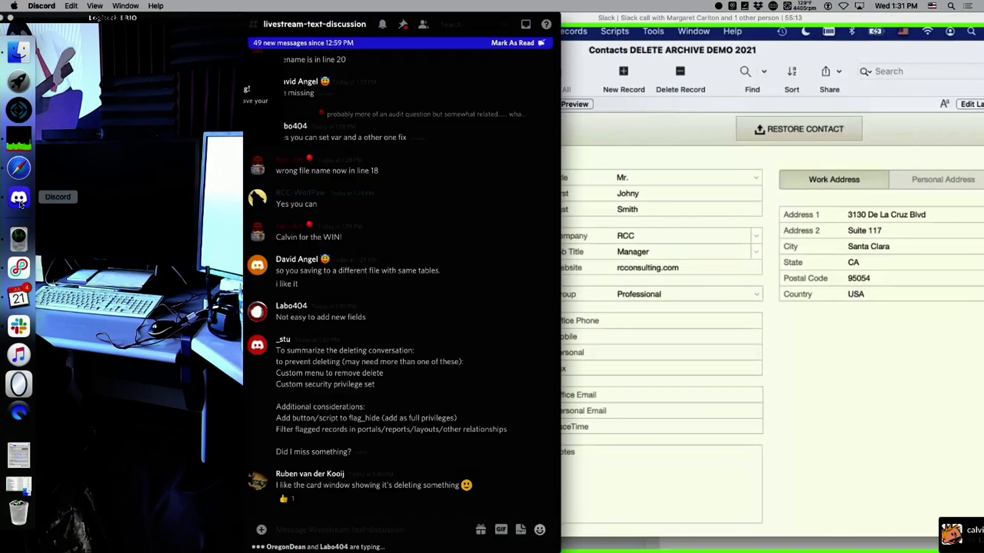
drag(436, 14, 356, 17)
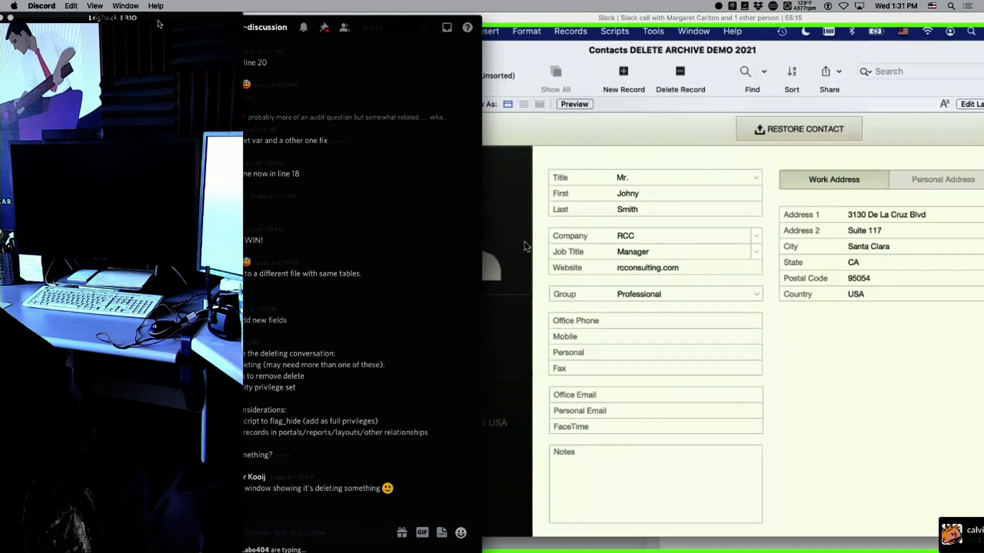
drag(163, 20, 196, 552)
drag(429, 15, 274, 14)
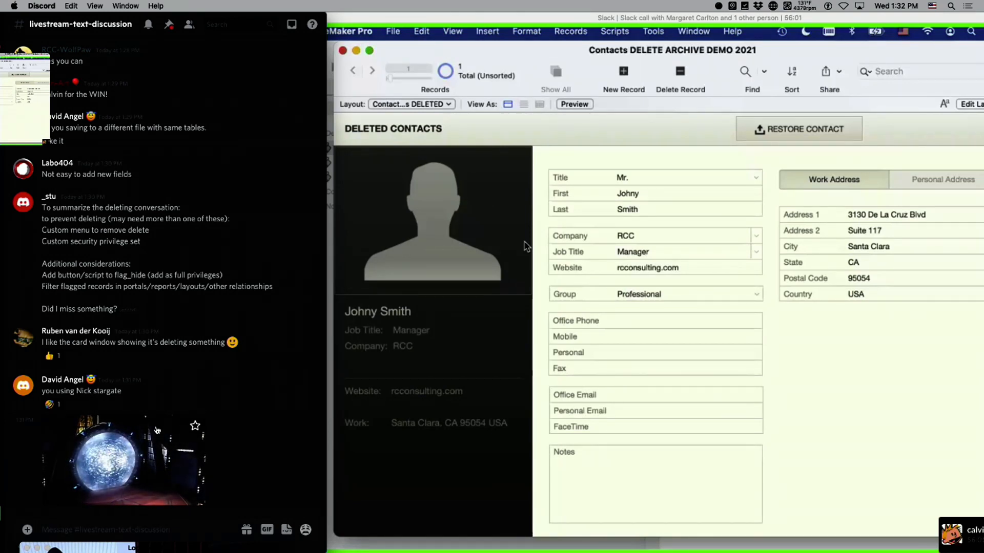
Show the archived record's shortcut commands, then open the layout list in the shared window
right_click(660, 154)
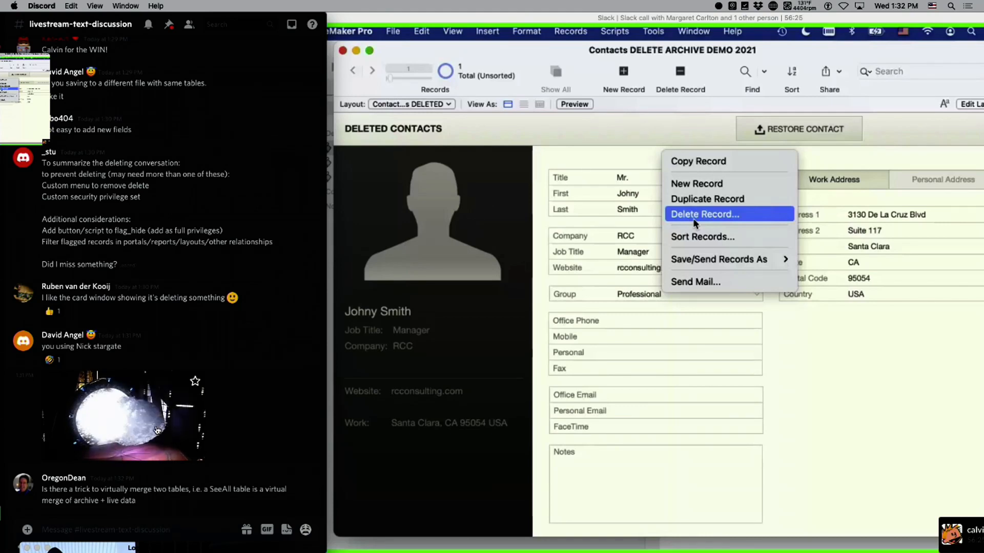
click(710, 97)
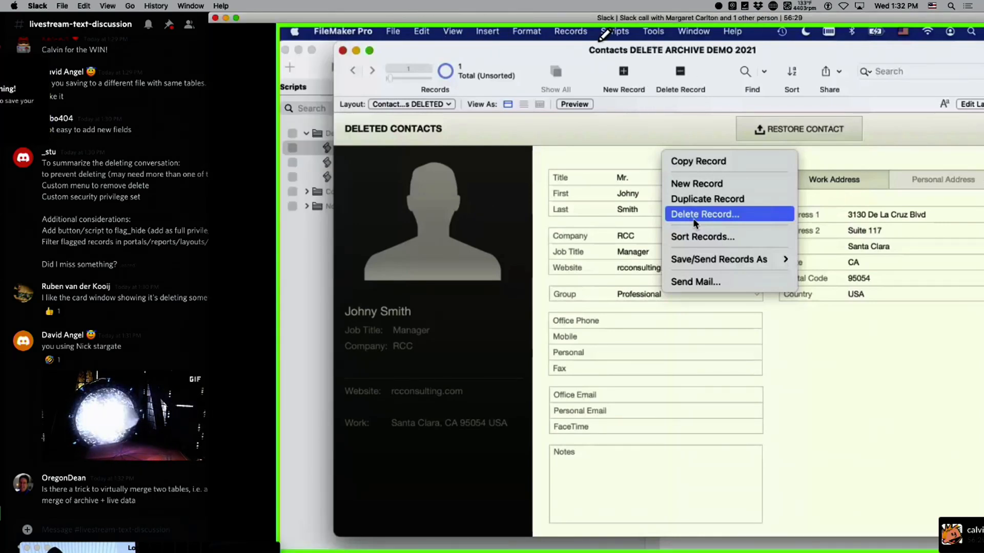
mouse_move(559, 30)
mouse_down()
mouse_move(552, 45)
mouse_move(594, 49)
mouse_up()
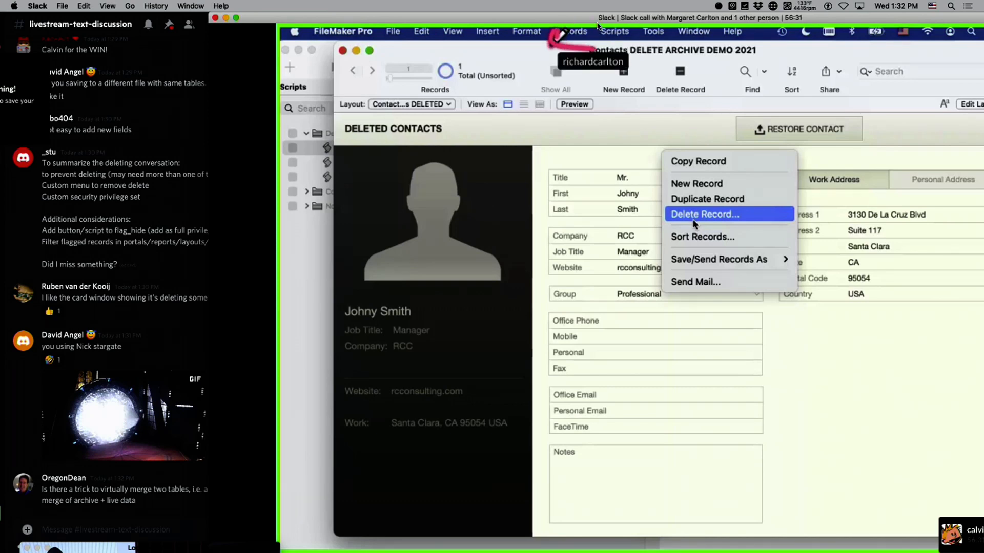
click(612, 146)
click(419, 105)
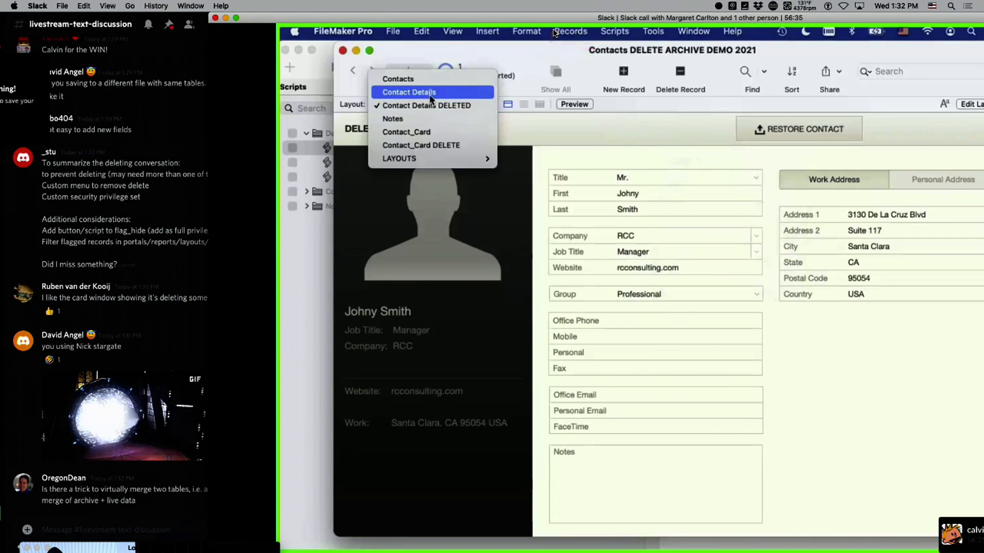
Return to the Contact Details layout and check the record's shortcut commands
click(430, 93)
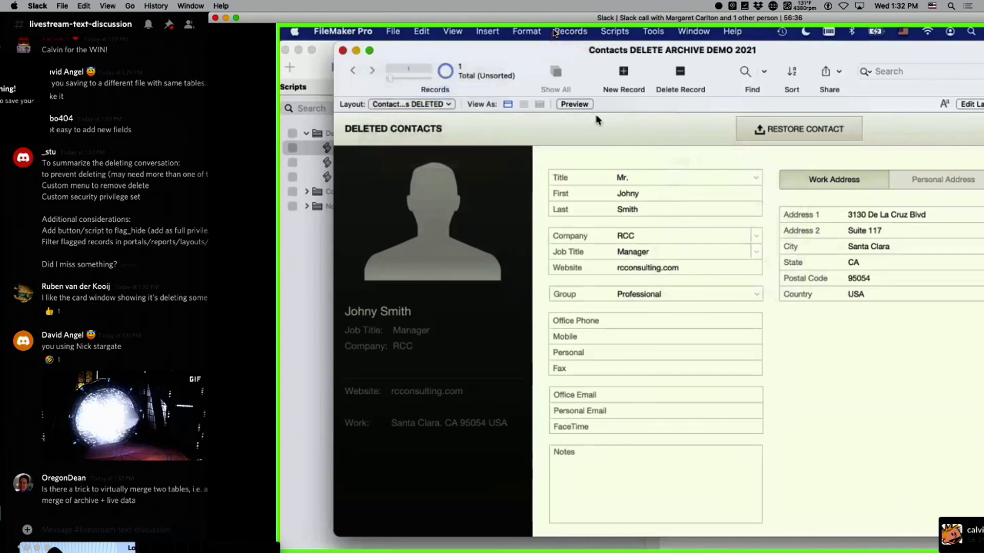
right_click(656, 134)
click(560, 31)
Apply the No Delete custom menu set and verify the record's menu lacks deleting
click(651, 32)
click(653, 32)
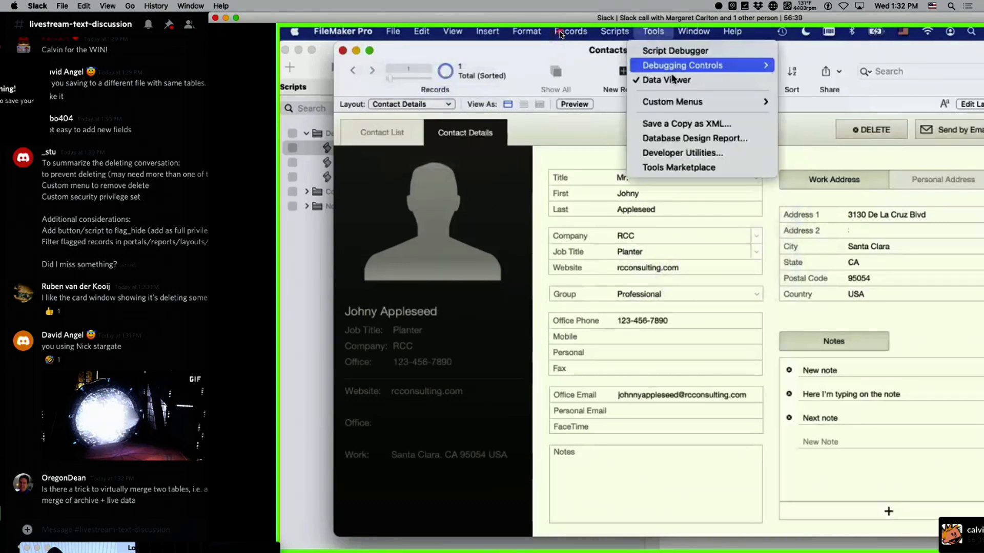
mouse_move(674, 102)
click(833, 117)
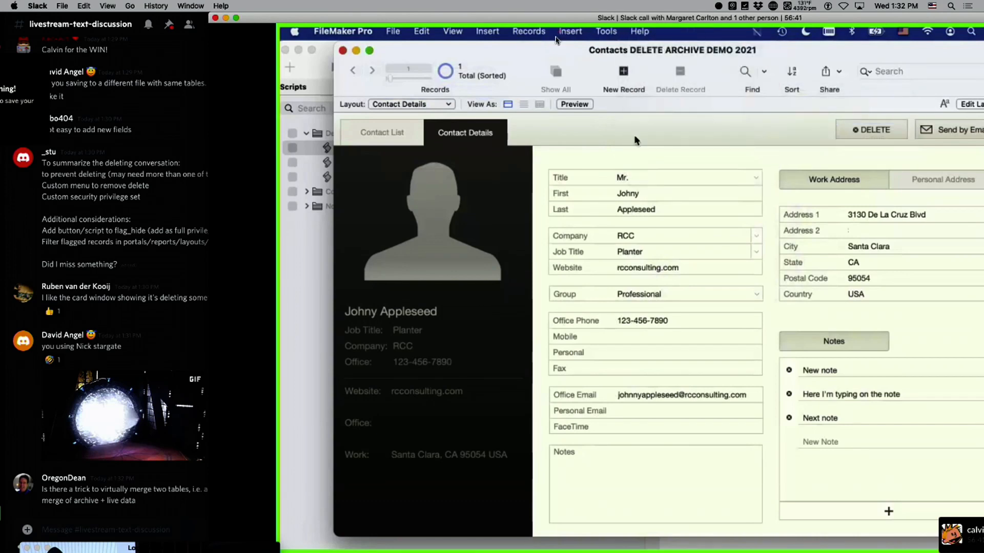
right_click(636, 140)
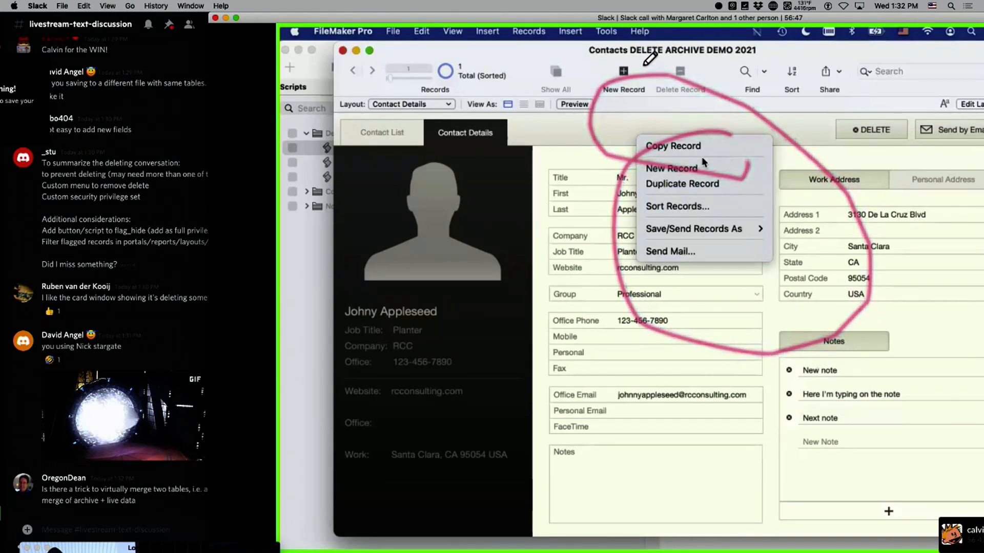
Bring the Discord chat forward and reposition the small call preview
click(153, 30)
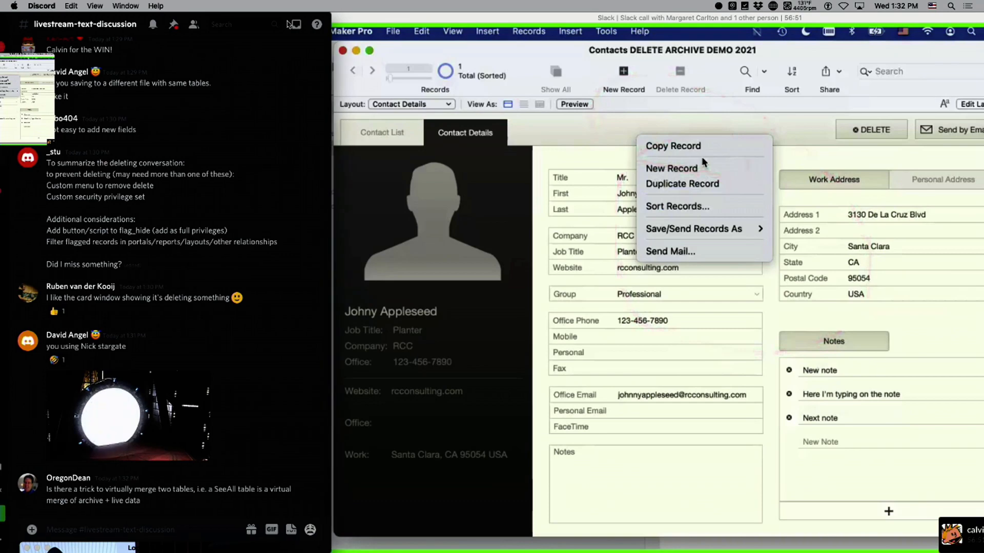
scroll(75, 274, up, 8)
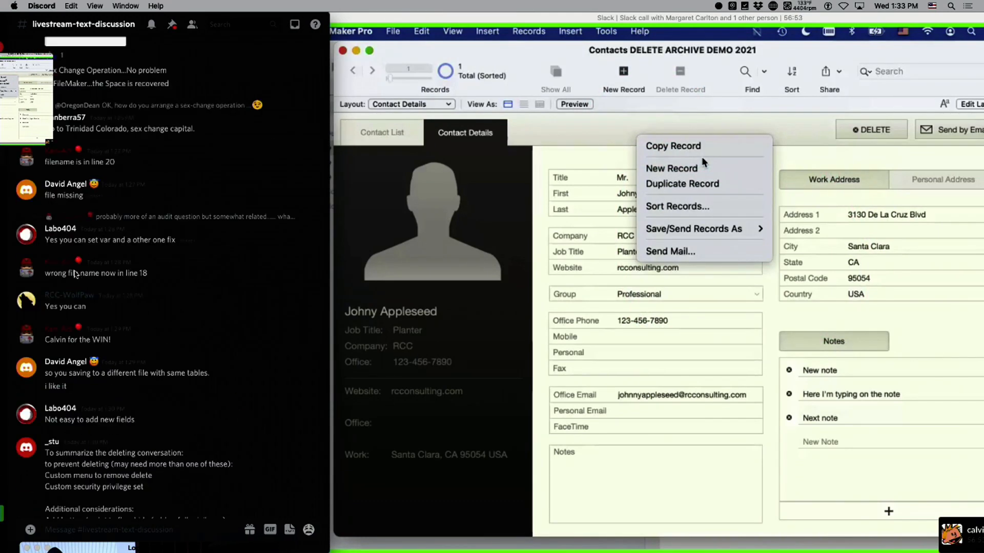
scroll(78, 283, down, 8)
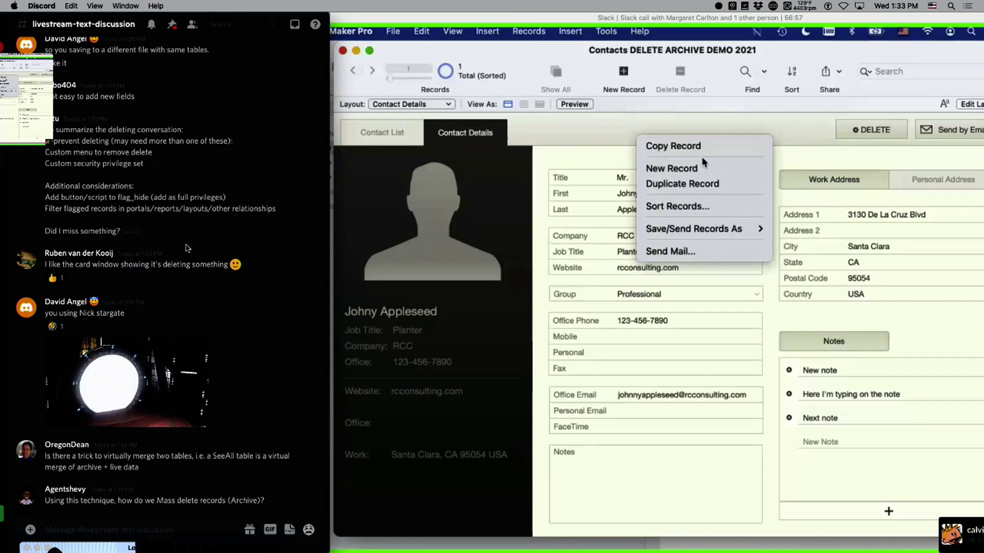
drag(43, 92, 46, 4)
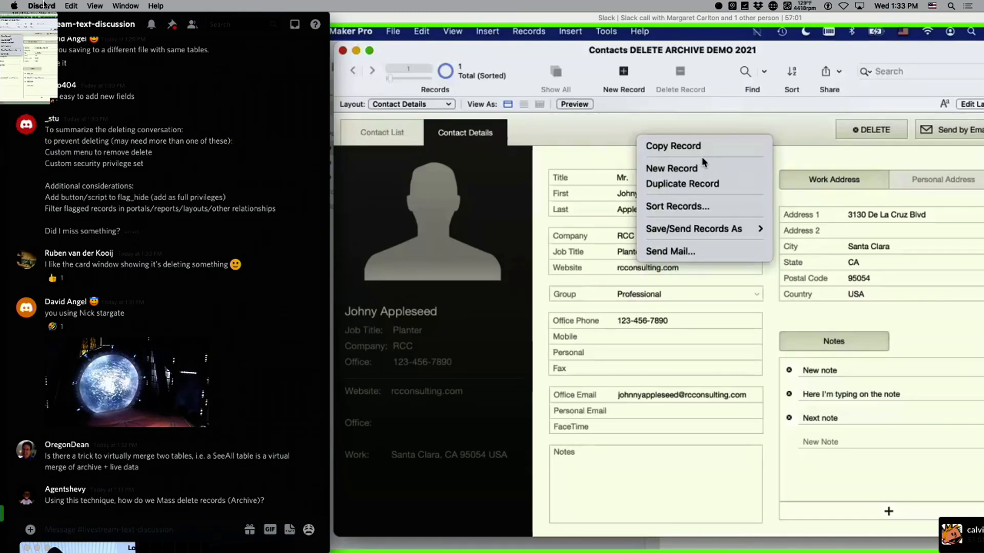
drag(45, 5, 46, 12)
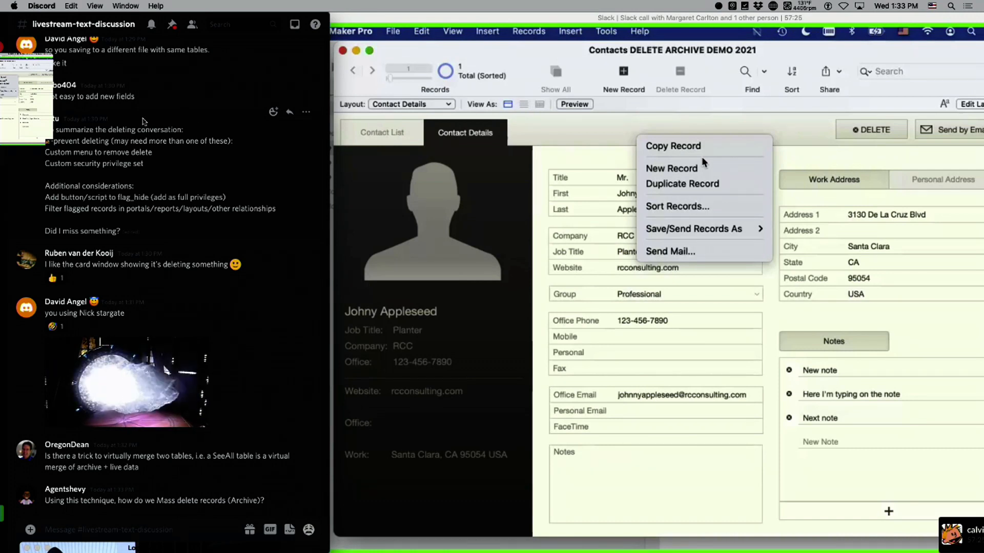
Highlight the chat lines summarizing deletion archiving and preventing deletion
drag(142, 119, 271, 148)
drag(148, 163, 80, 97)
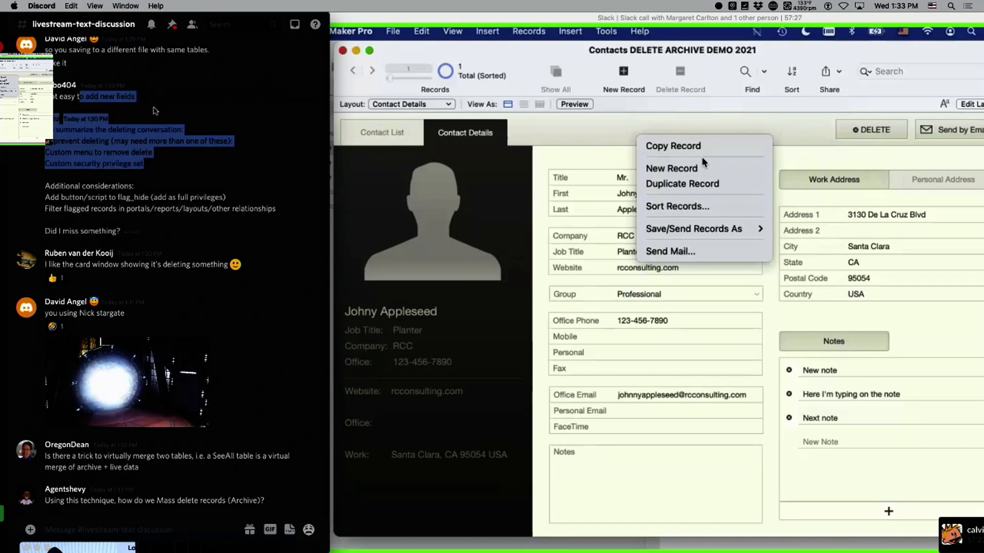
click(154, 111)
drag(146, 163, 69, 132)
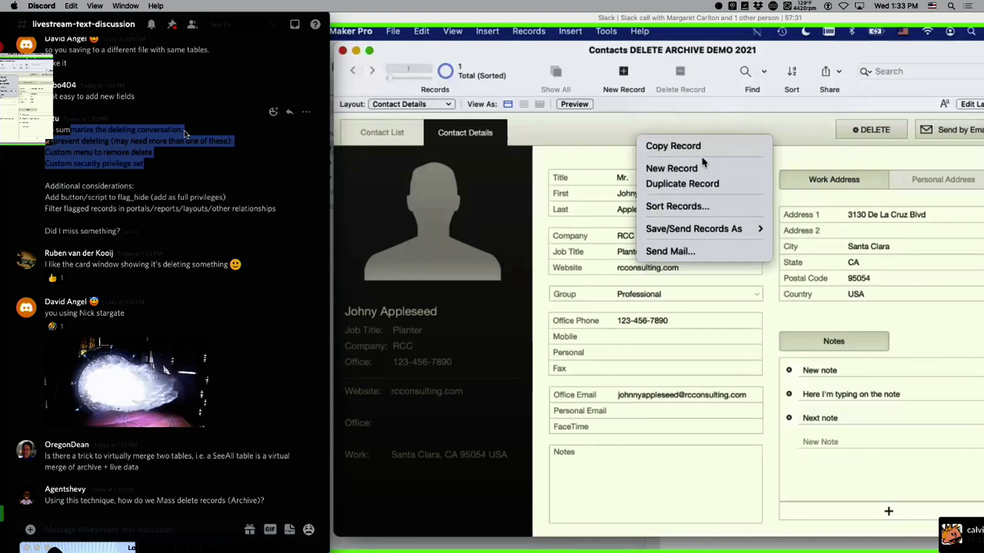
click(178, 172)
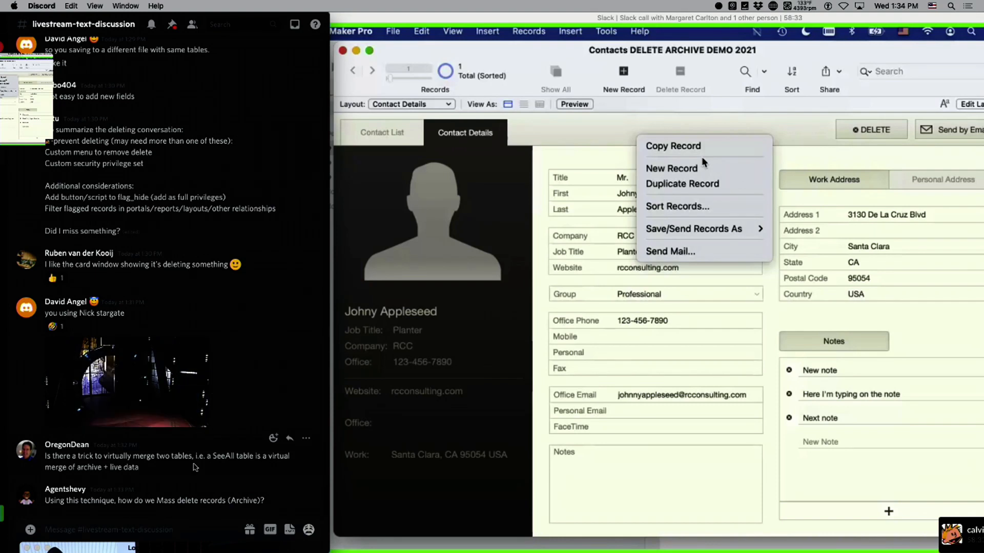
drag(288, 505, 30, 460)
click(14, 420)
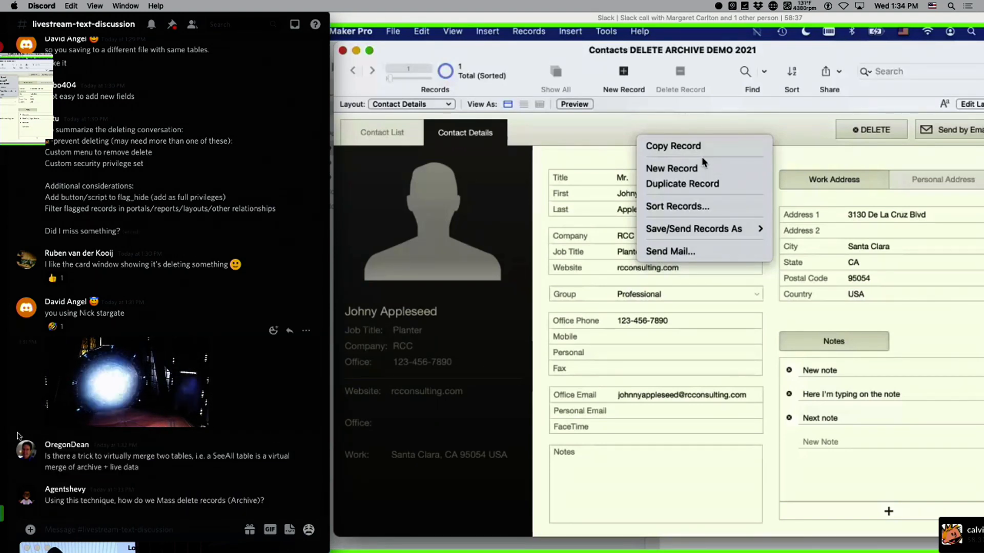
drag(266, 505, 40, 493)
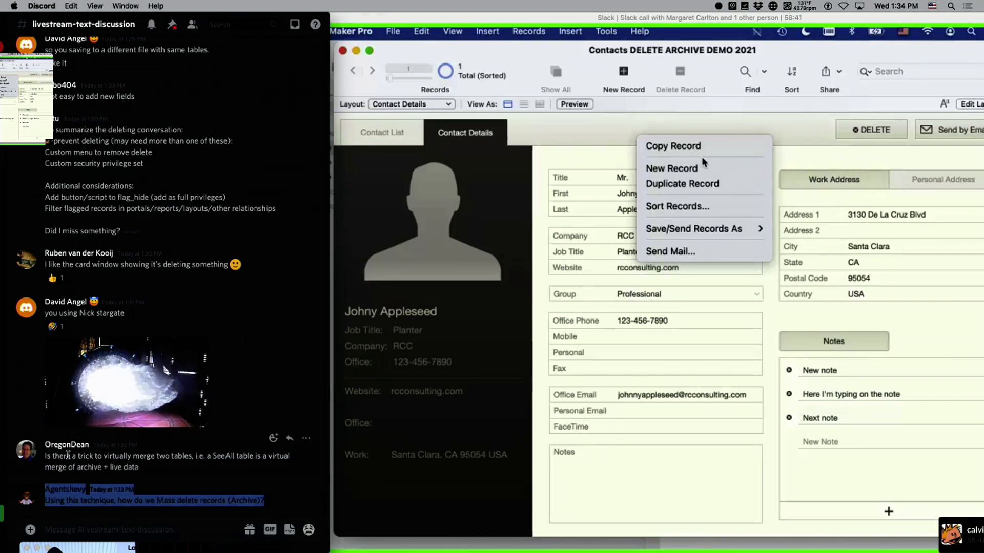
click(188, 471)
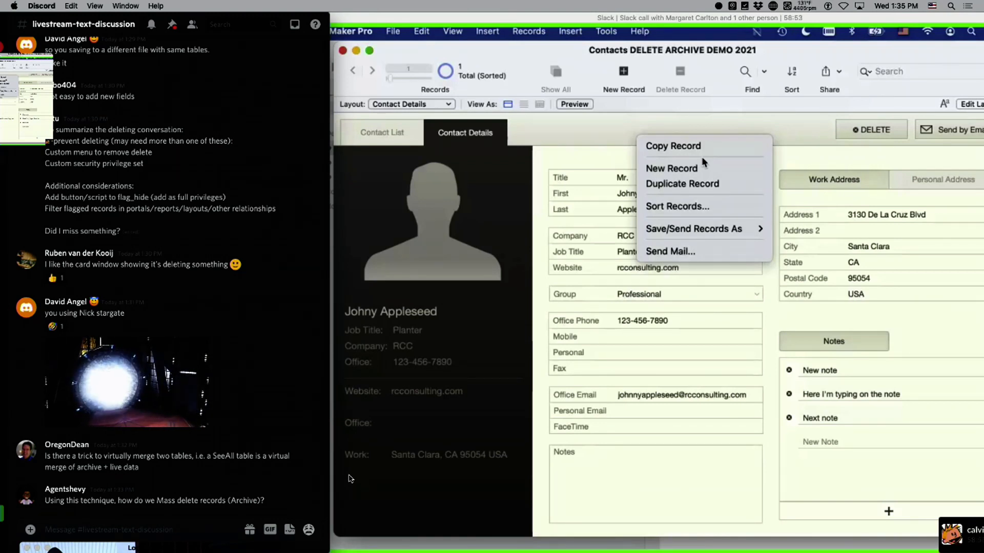
click(507, 99)
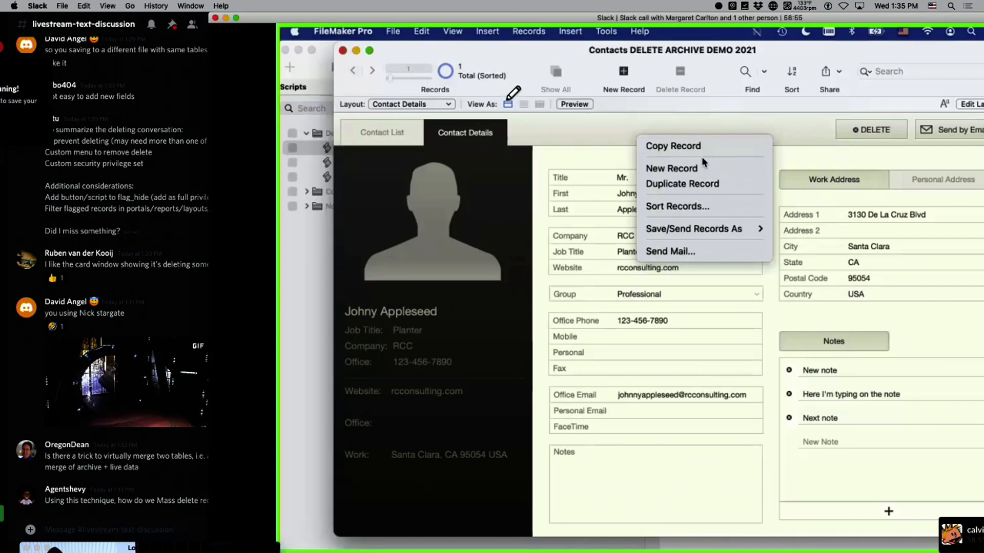
mouse_move(420, 68)
mouse_down()
mouse_move(456, 82)
mouse_move(421, 88)
mouse_up()
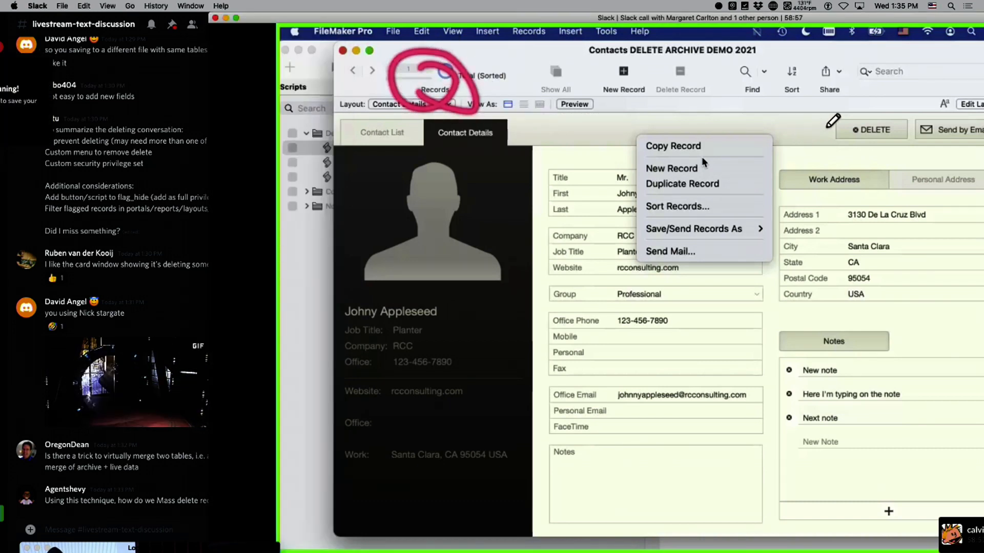
drag(834, 124, 828, 123)
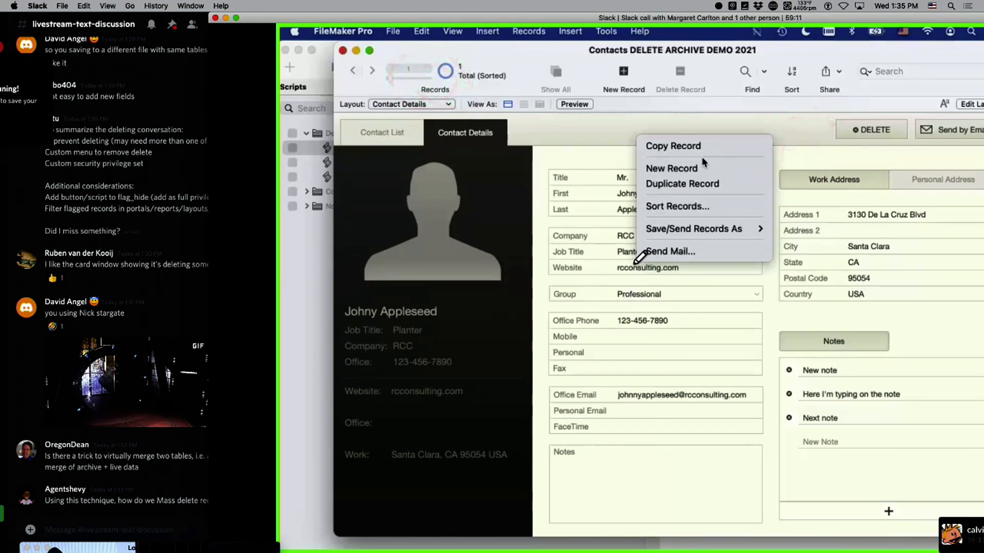
click(215, 345)
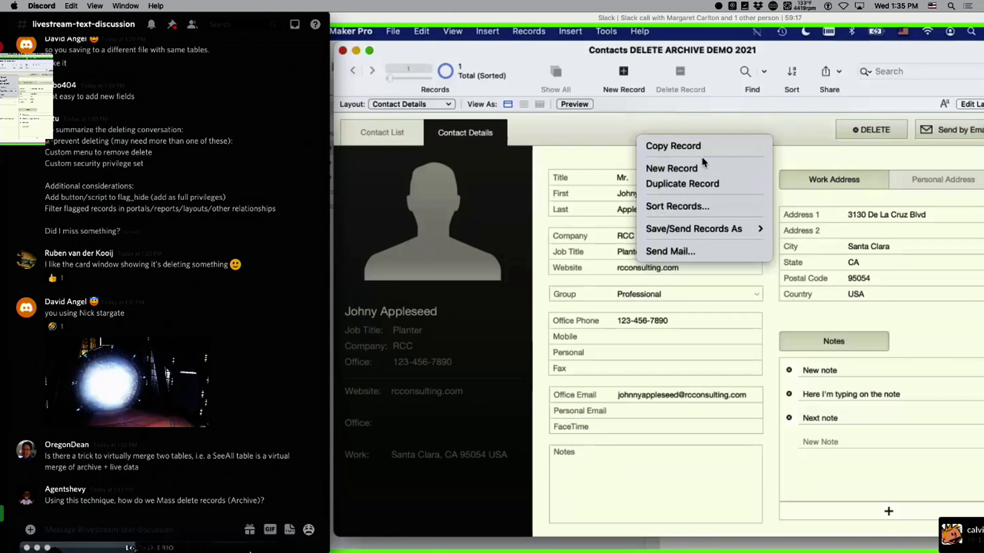
drag(247, 550, 277, 521)
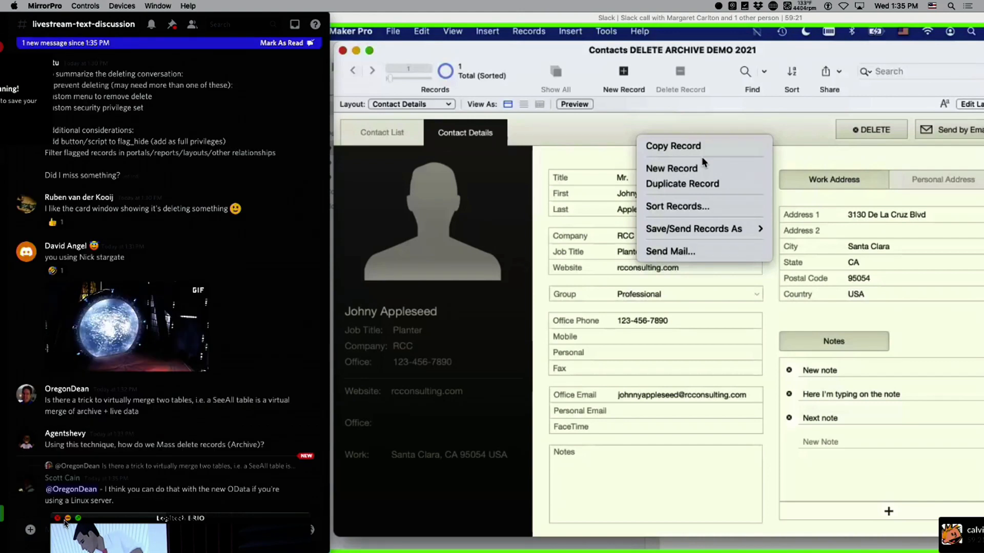
click(67, 519)
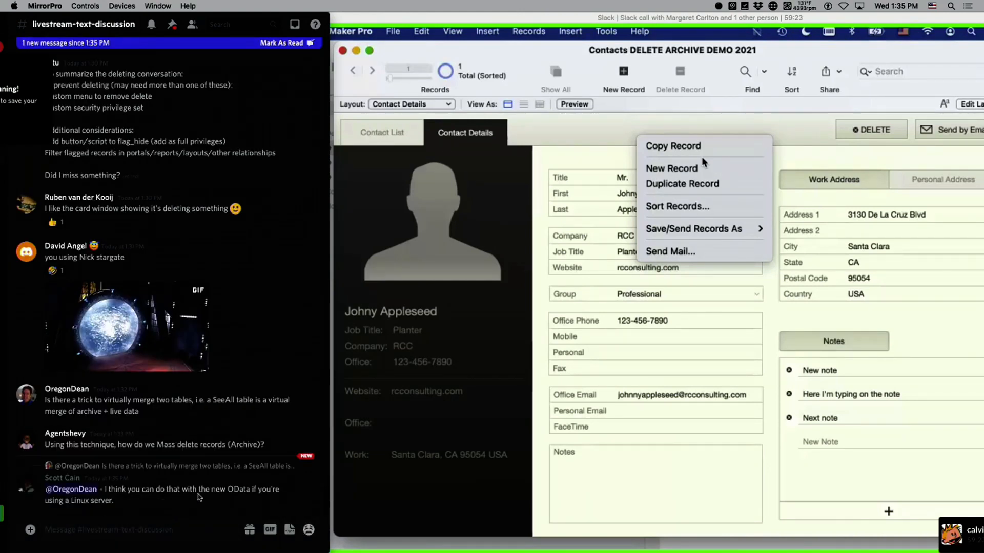
click(109, 532)
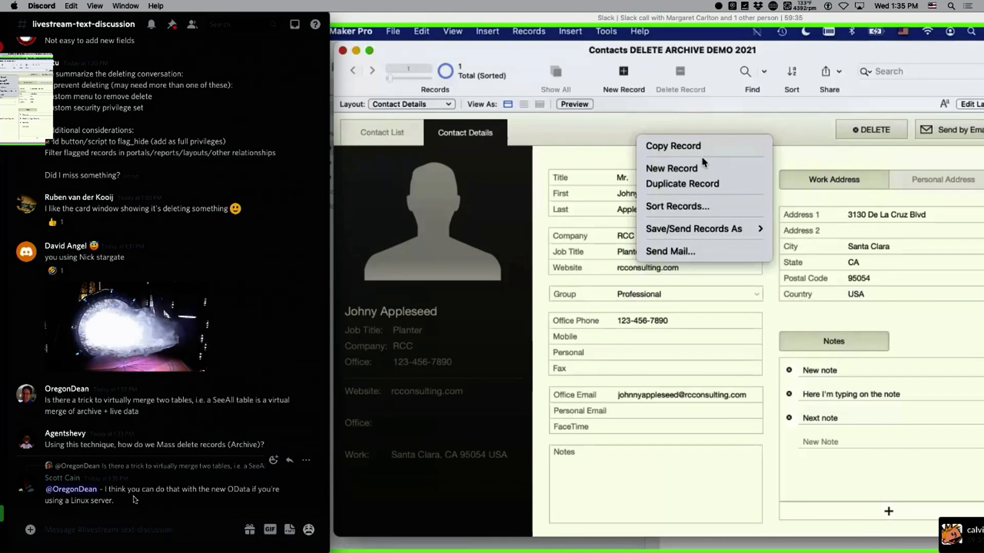
Switch to [Standard FileMaker Menus] and check the Records menu offers Delete Record again
click(679, 86)
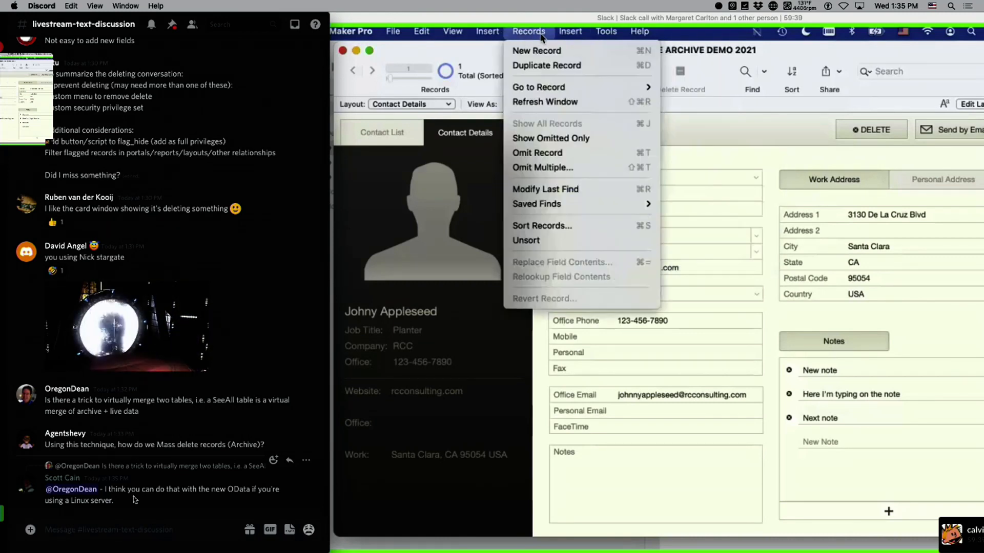
mouse_move(606, 31)
mouse_move(682, 102)
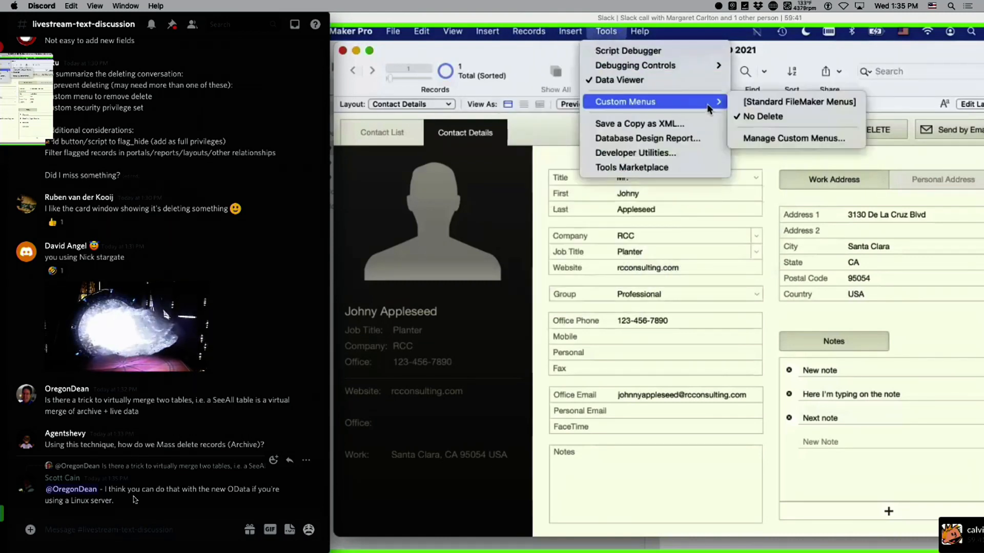
click(792, 101)
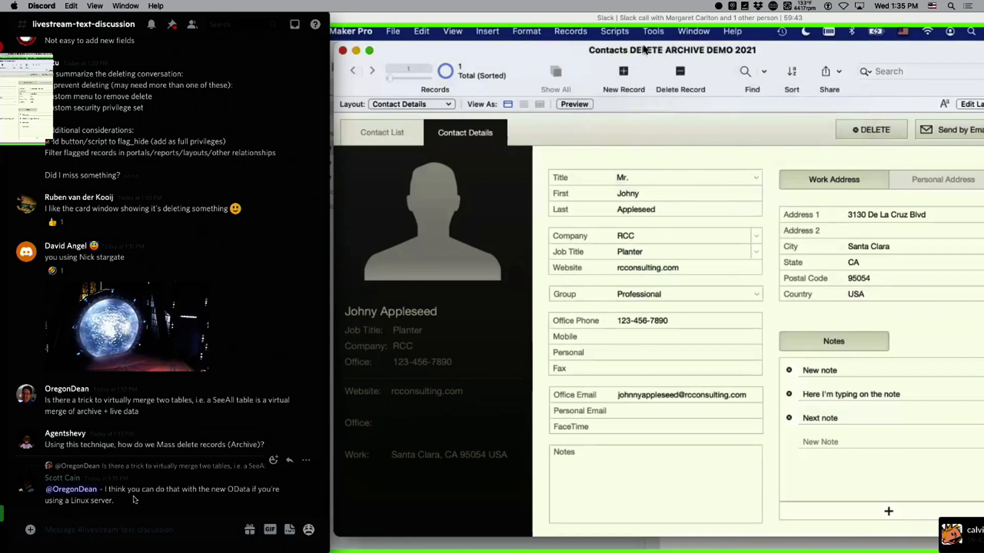
click(614, 32)
mouse_move(570, 32)
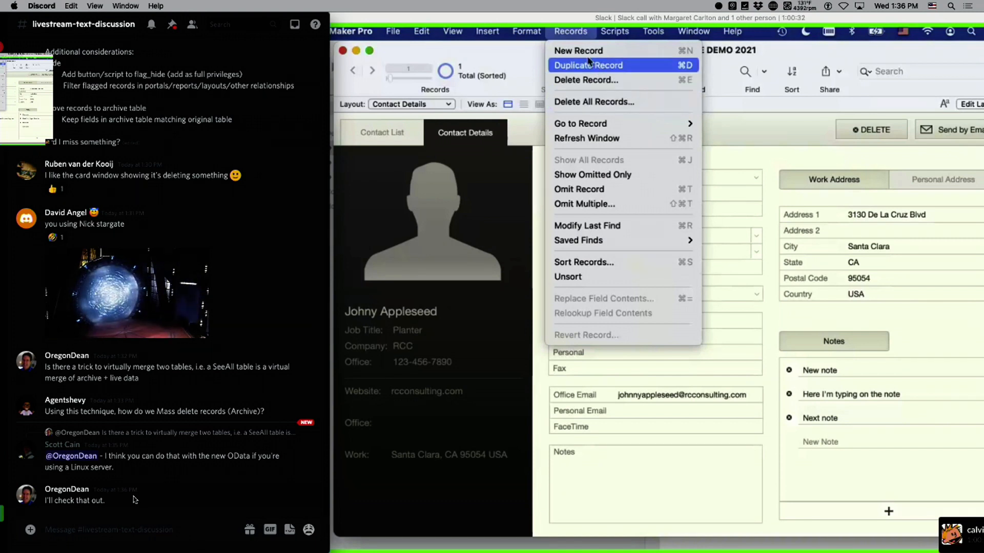
click(573, 33)
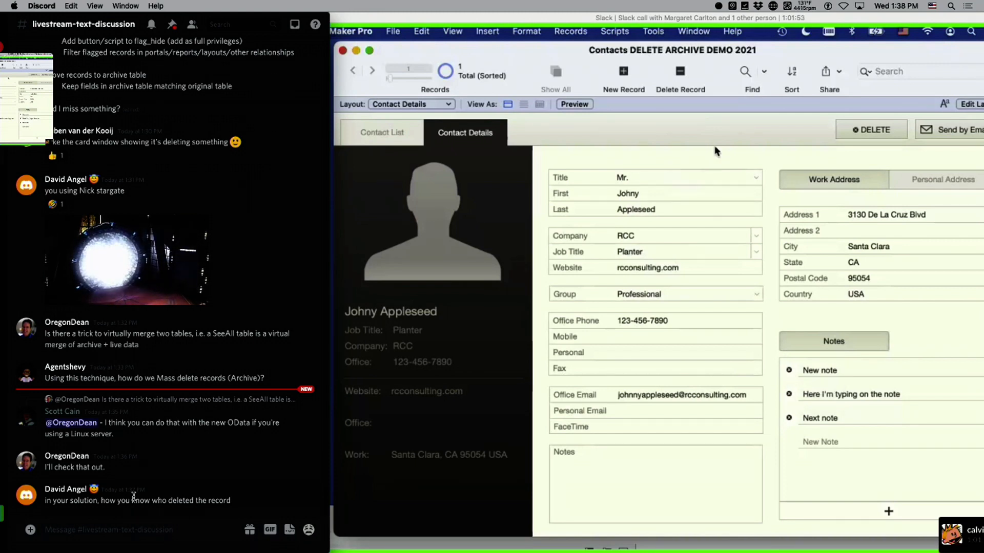
Delete the contact's New note on the Contact Details layout
click(411, 105)
click(410, 106)
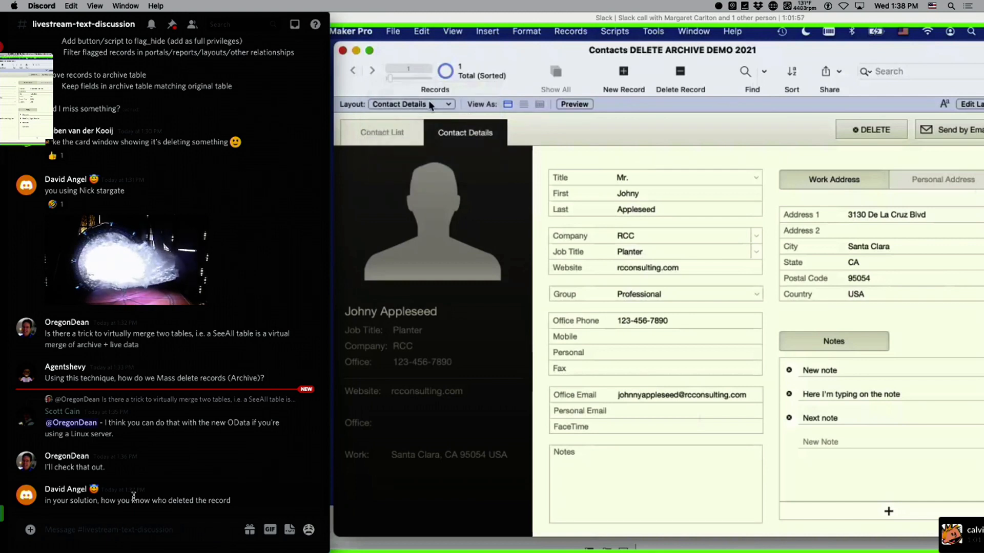
click(789, 370)
click(665, 258)
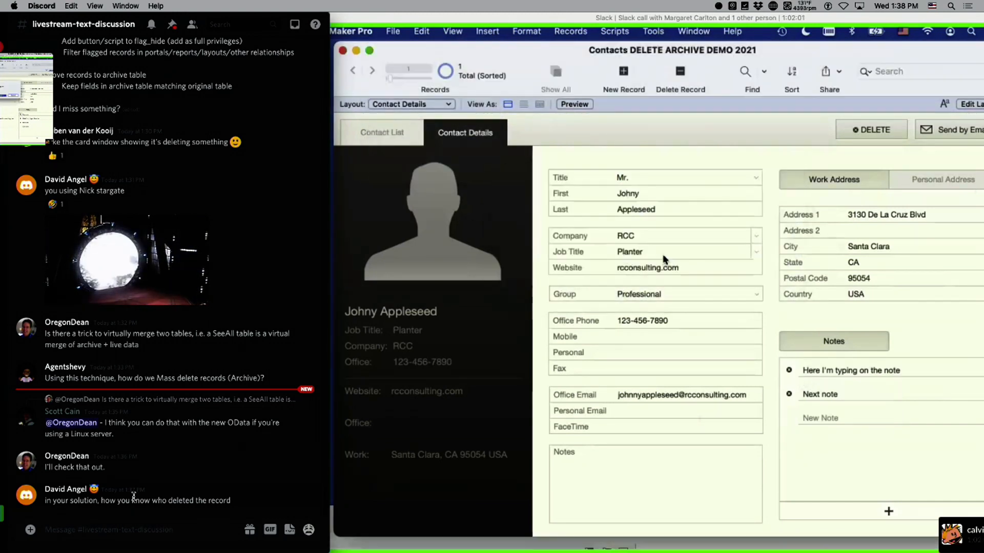
Check the Notes layout logs the note as deleted by Admin, then return to Contact List
click(411, 104)
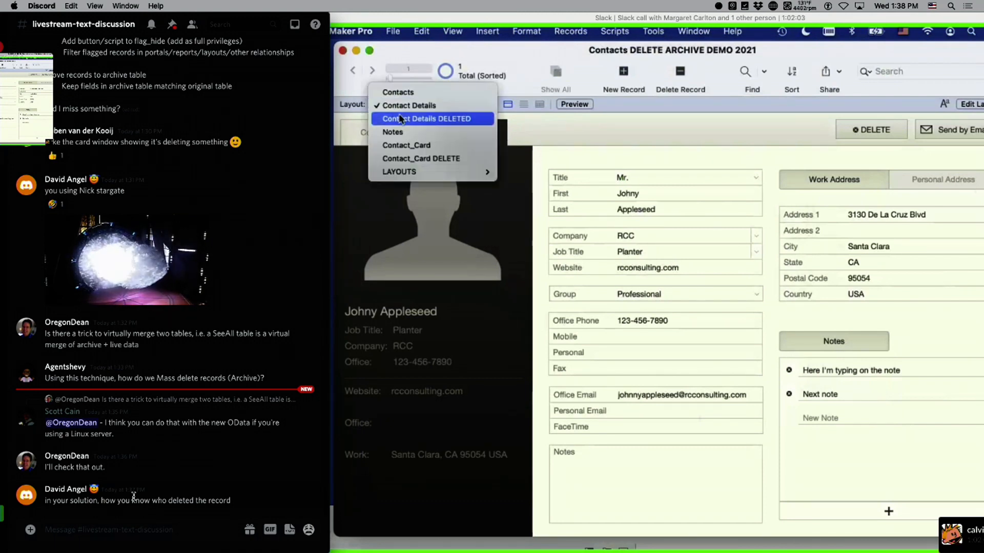
click(401, 132)
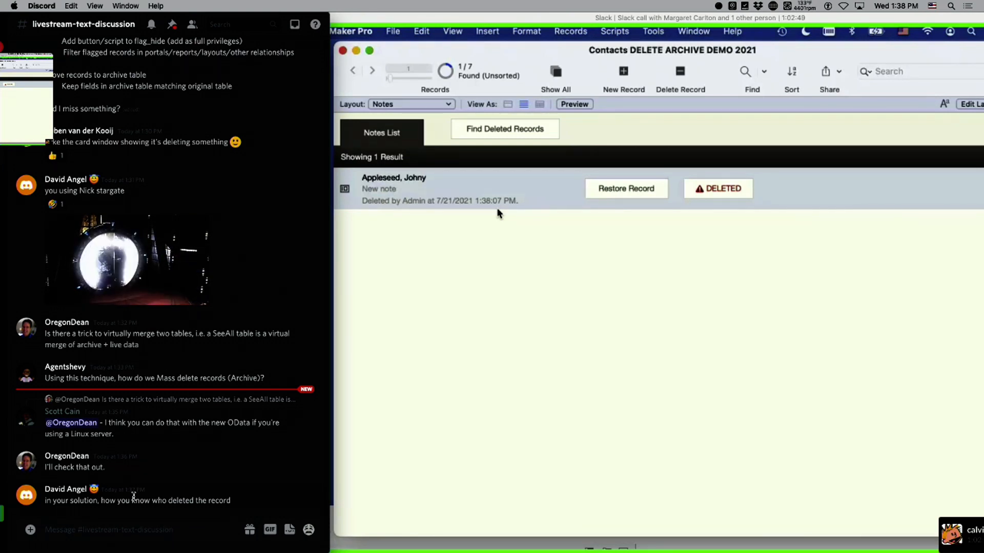
click(497, 213)
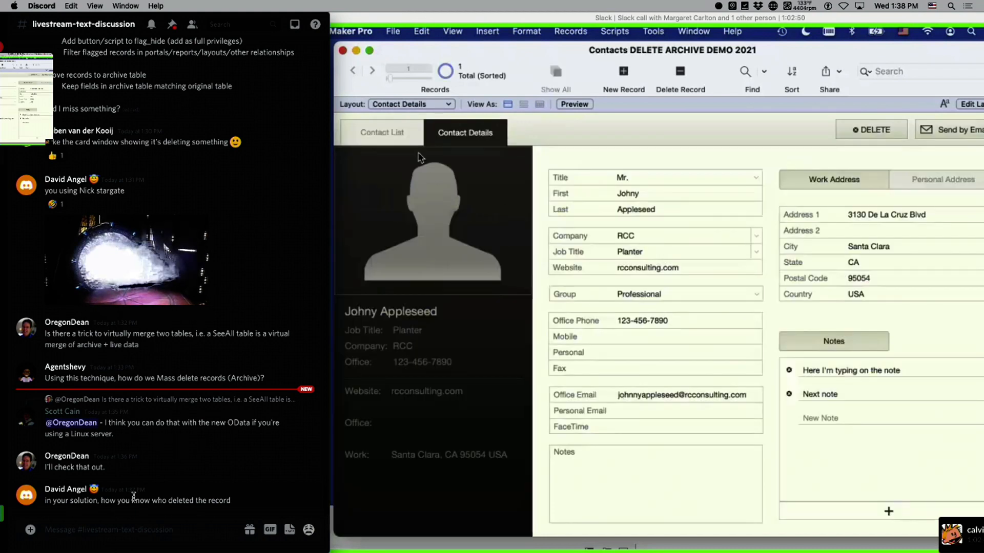
click(392, 132)
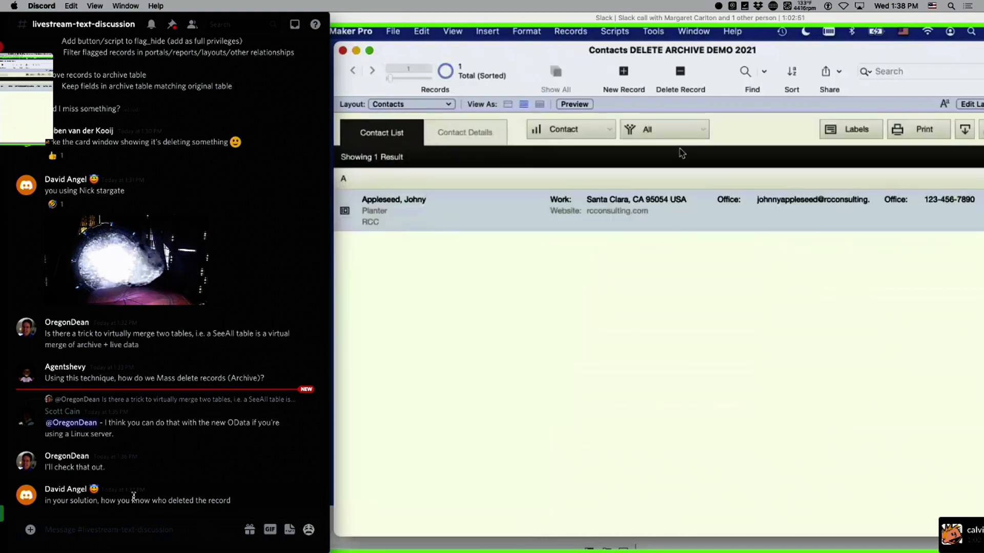
click(383, 104)
Open the RCC Planter contact's details and show Delete Record in its right-click menu
click(694, 288)
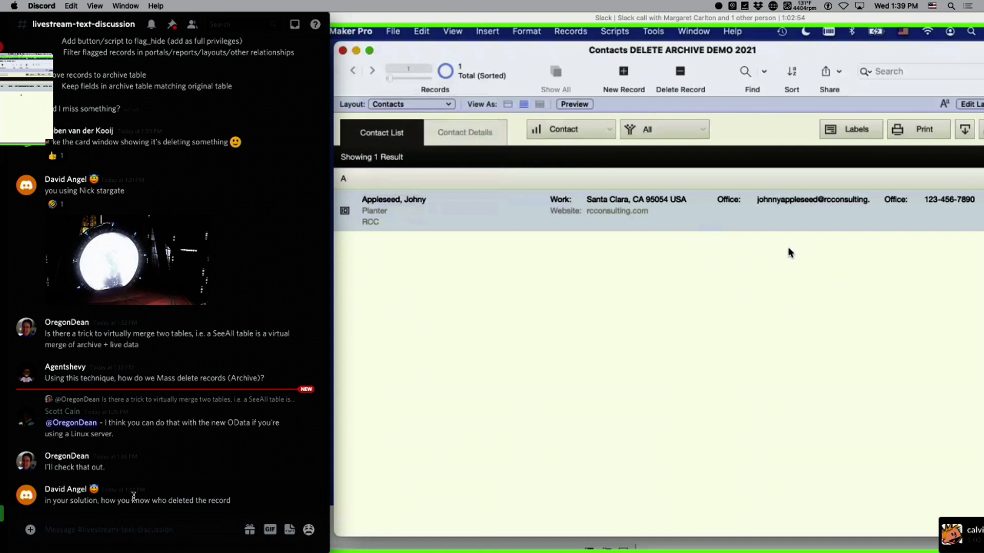
click(780, 219)
right_click(659, 131)
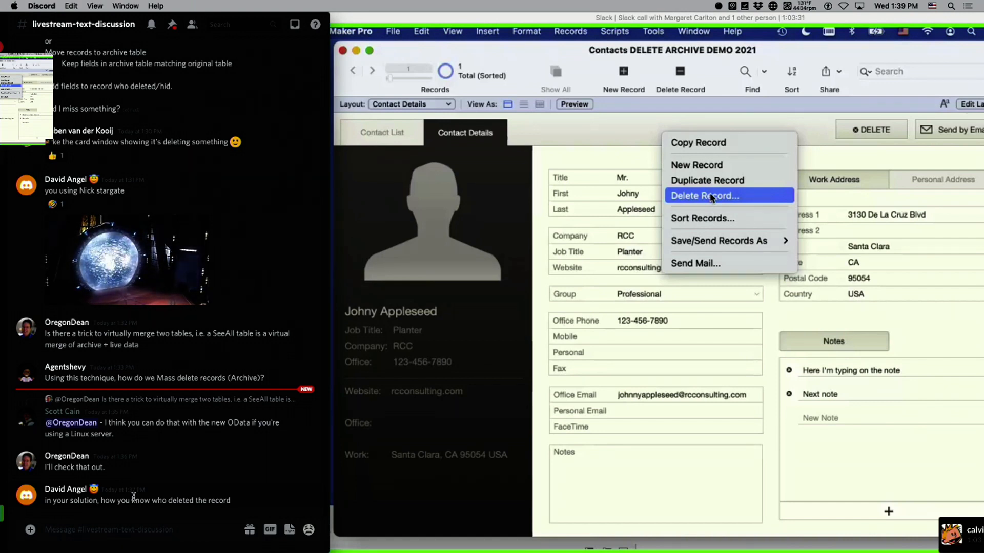
click(413, 104)
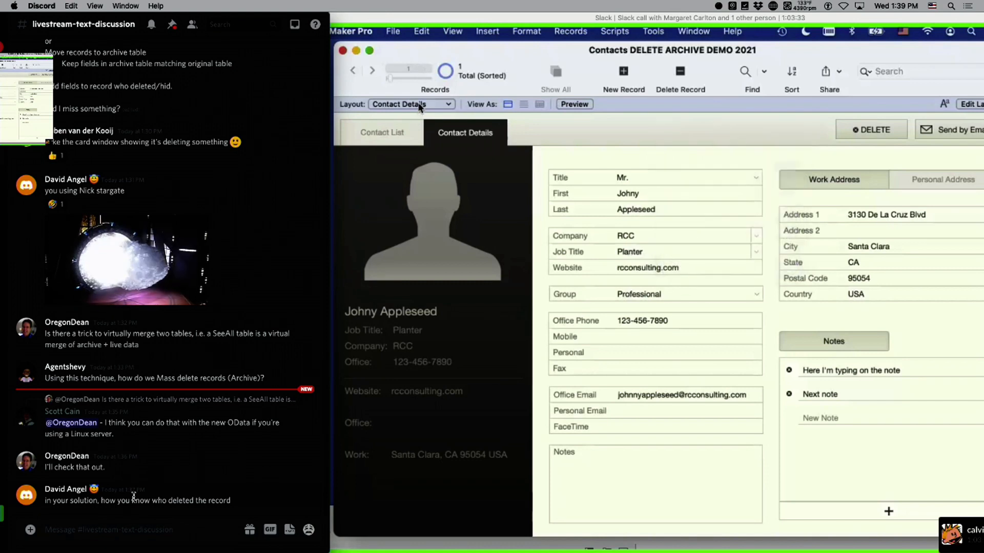
Switch to the Notes layout and show all 7 notes, including the deleted New note
click(417, 105)
click(405, 132)
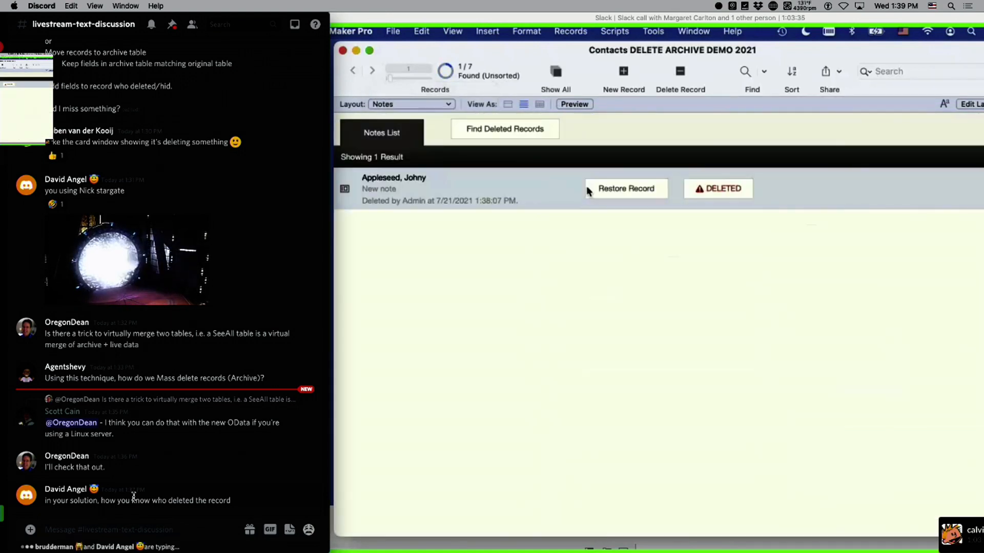
key(super+j)
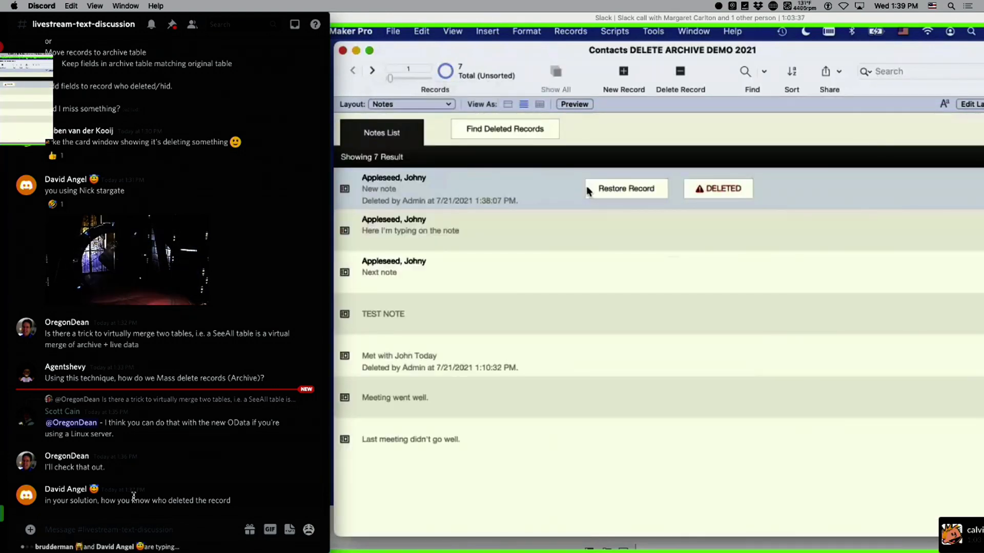
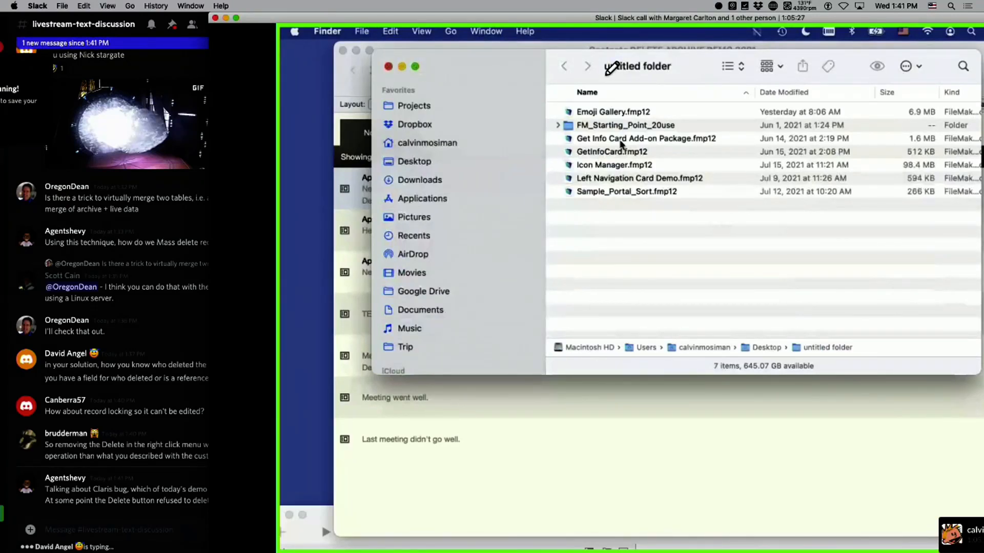
Open FM_Starting_Point_20use's database file, fit its dashboard to the screen and show the status toolbar
double_click(595, 125)
double_click(595, 113)
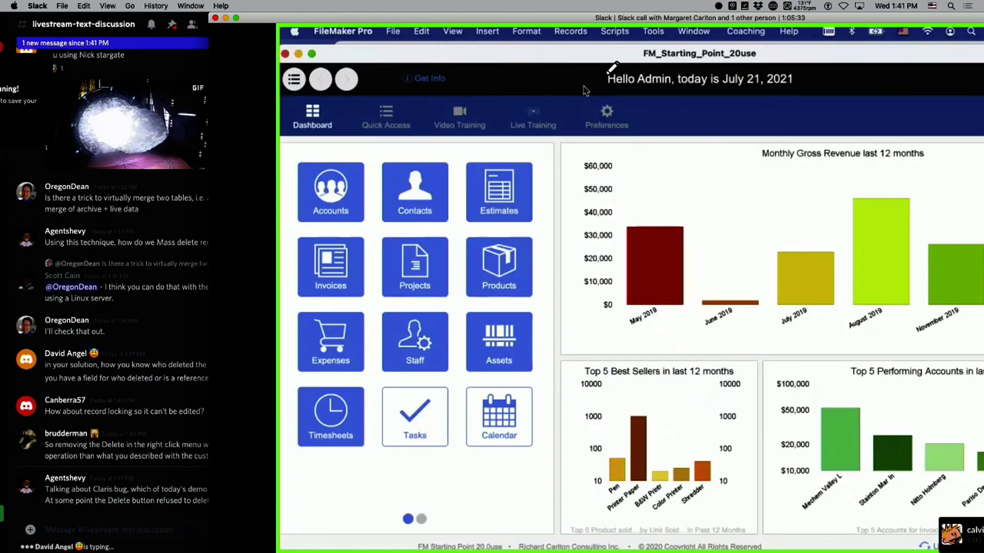
double_click(586, 59)
mouse_move(586, 58)
mouse_down()
mouse_move(643, 78)
mouse_move(365, 81)
mouse_move(337, 125)
mouse_up()
key(alt+super+s)
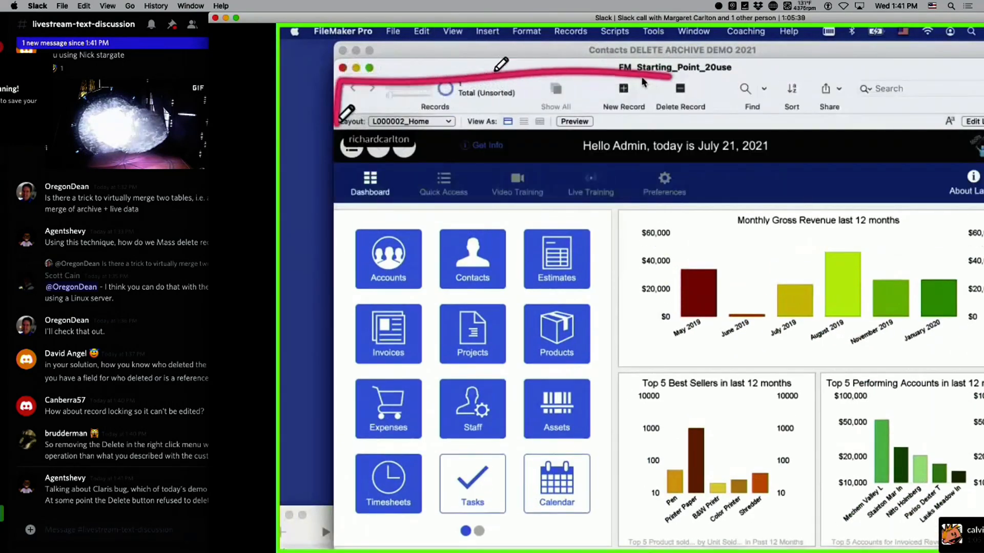
Circle the toolbar's record count, with an arrow and emphasis rays pointing at it
drag(490, 71, 483, 77)
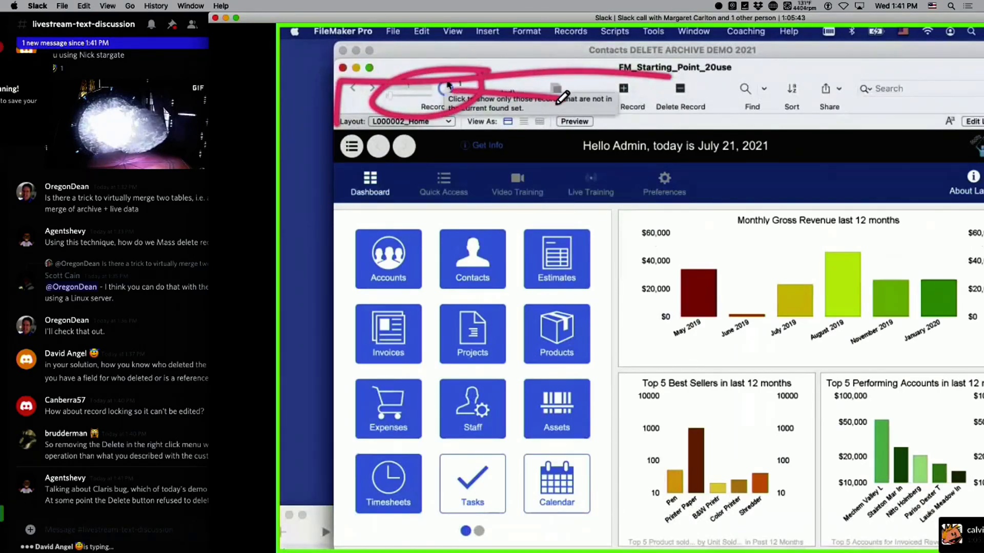
mouse_move(565, 99)
mouse_down()
mouse_move(445, 92)
mouse_move(463, 156)
mouse_up()
drag(443, 97, 389, 142)
mouse_move(379, 102)
mouse_down()
mouse_move(322, 103)
mouse_move(350, 33)
mouse_up()
drag(411, 77, 416, 43)
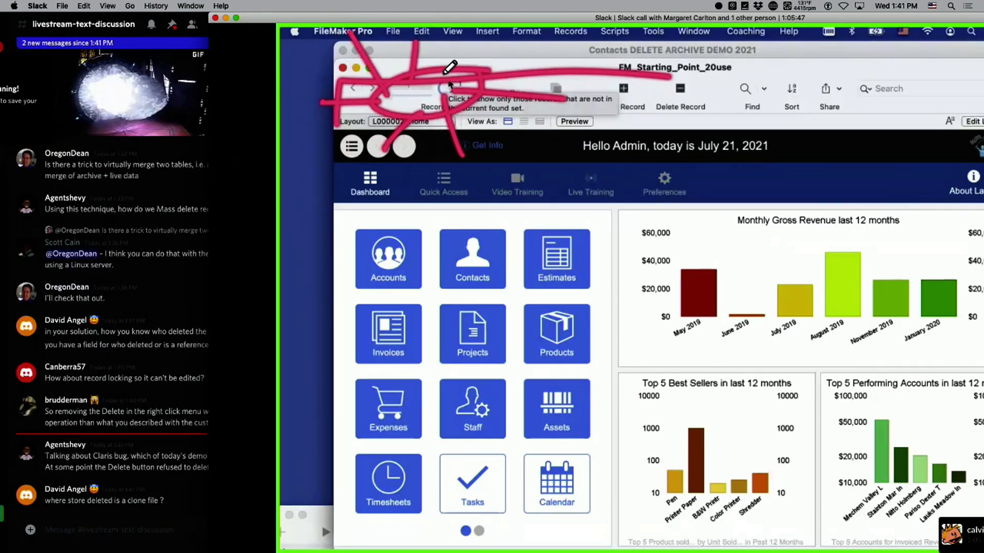
drag(446, 78, 479, 25)
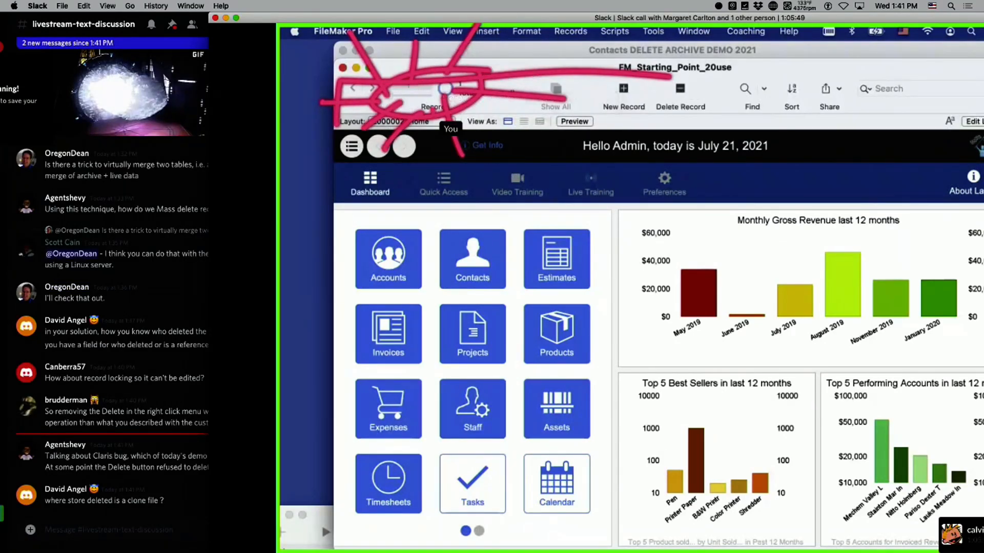
drag(477, 68, 527, 36)
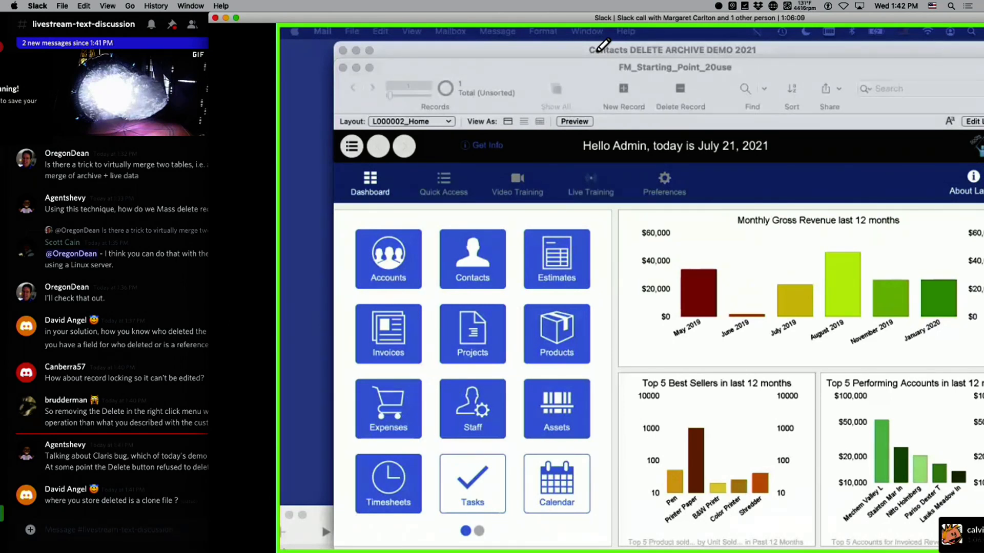
Circle the toolbar's Records area in red and add emphasis strokes around it
mouse_move(390, 60)
mouse_down()
mouse_move(472, 53)
mouse_move(487, 117)
mouse_move(321, 112)
mouse_move(417, 48)
mouse_up()
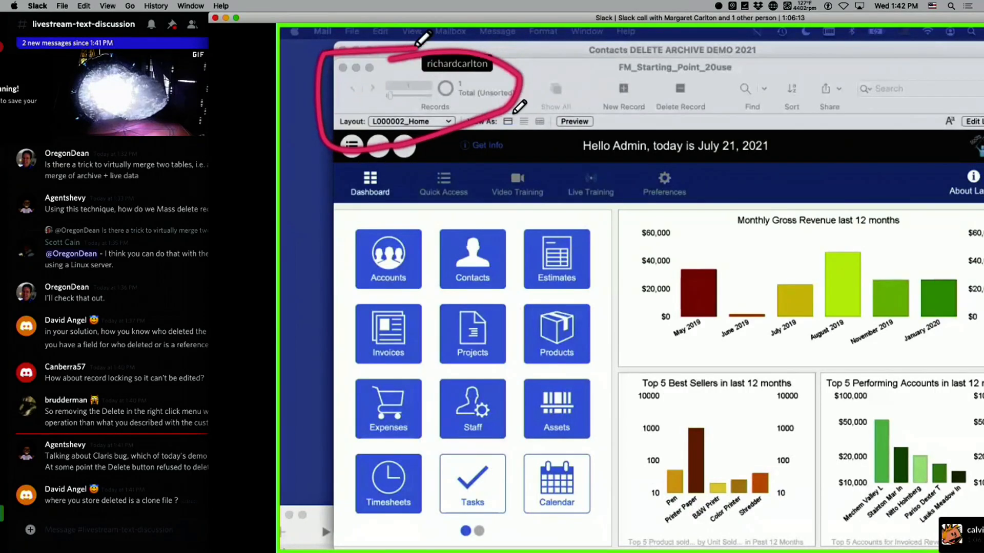
mouse_move(472, 105)
mouse_down()
mouse_move(572, 135)
mouse_move(577, 127)
mouse_up()
drag(484, 70, 512, 28)
drag(399, 68, 388, 25)
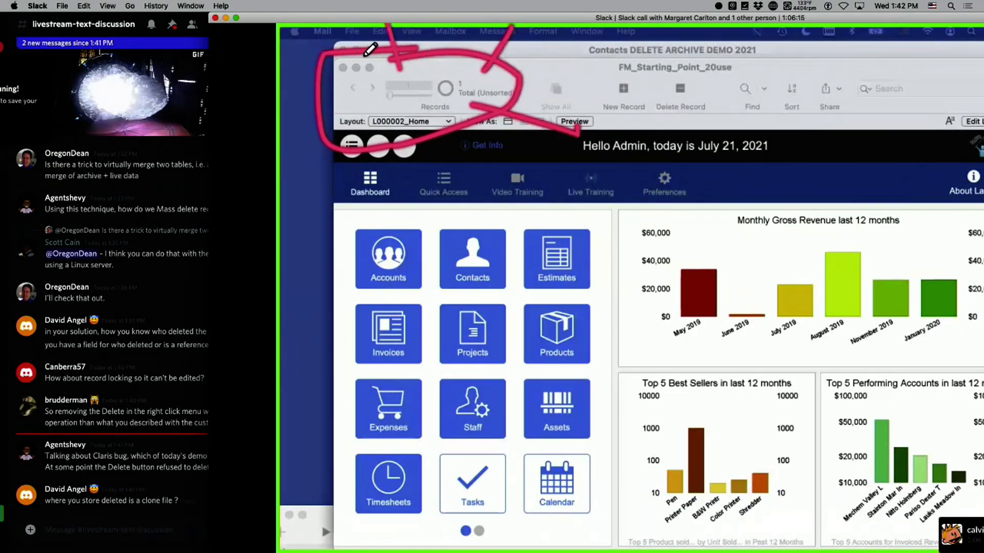
drag(352, 68, 280, 55)
drag(345, 106, 277, 169)
drag(386, 135, 381, 182)
drag(421, 122, 448, 169)
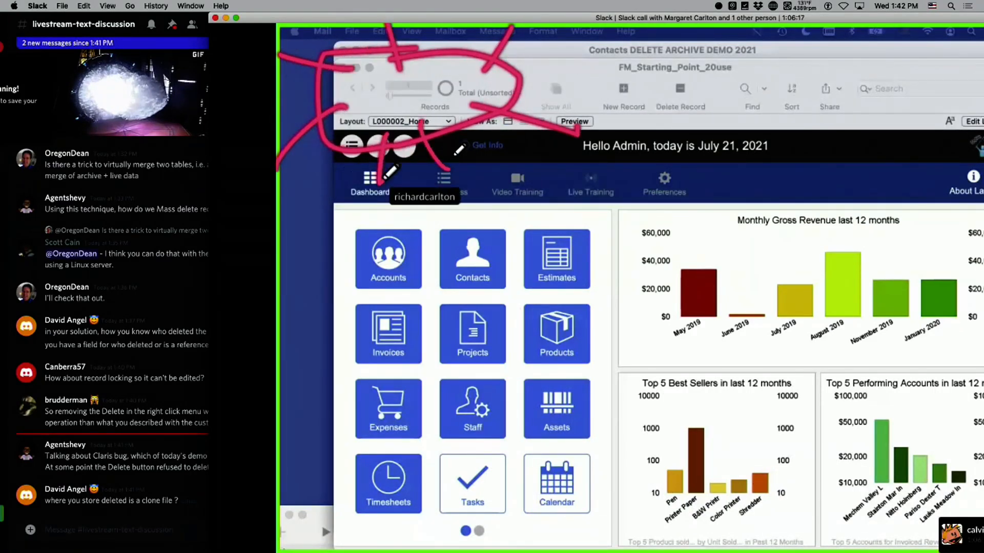
Finish the emphasis strokes around the circle and bring the Discord chat window forward
drag(484, 106, 549, 100)
drag(447, 119, 457, 153)
drag(443, 81, 443, 31)
drag(358, 74, 343, 27)
drag(345, 102, 280, 95)
drag(344, 138, 314, 184)
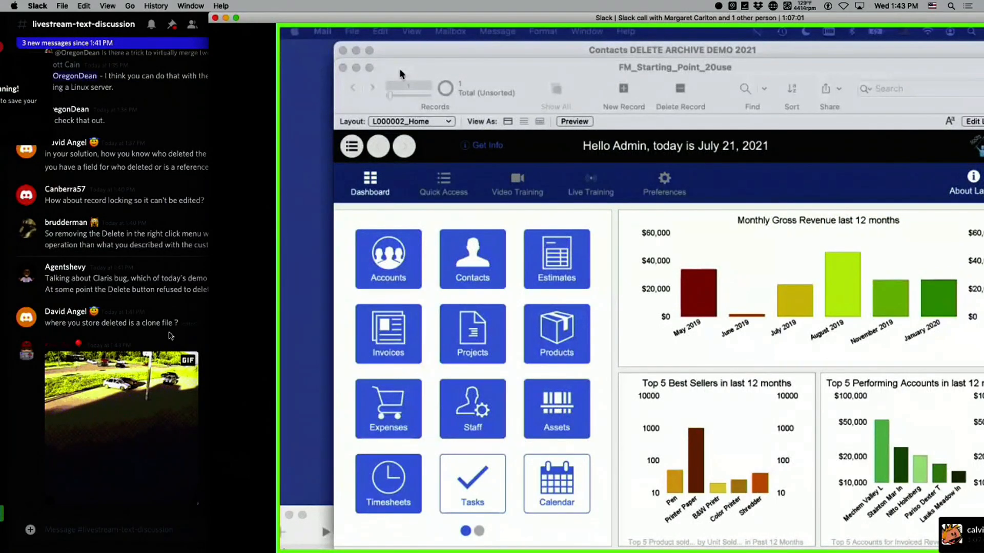
click(176, 384)
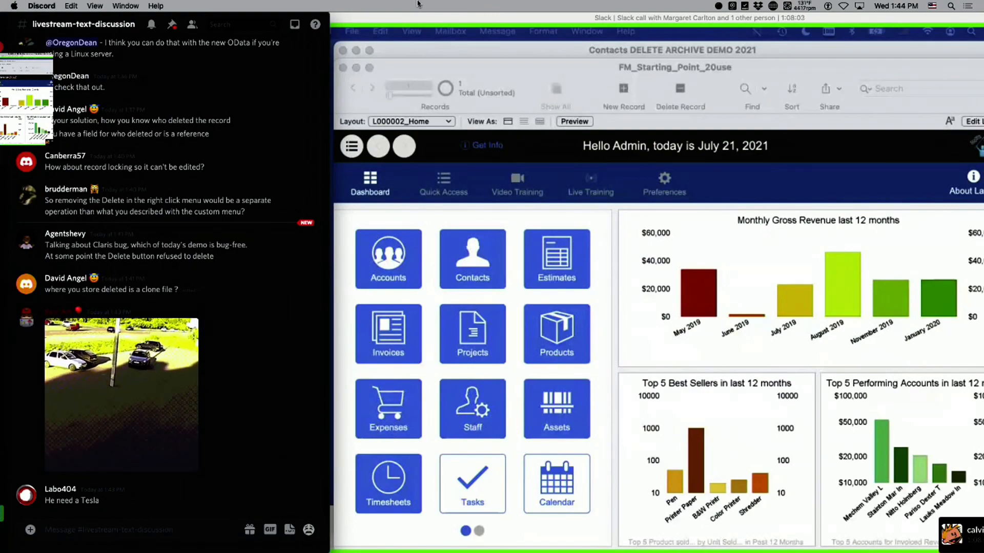
Bring the Slack call's shared FileMaker Notes list forward and zoom it to full screen
click(346, 16)
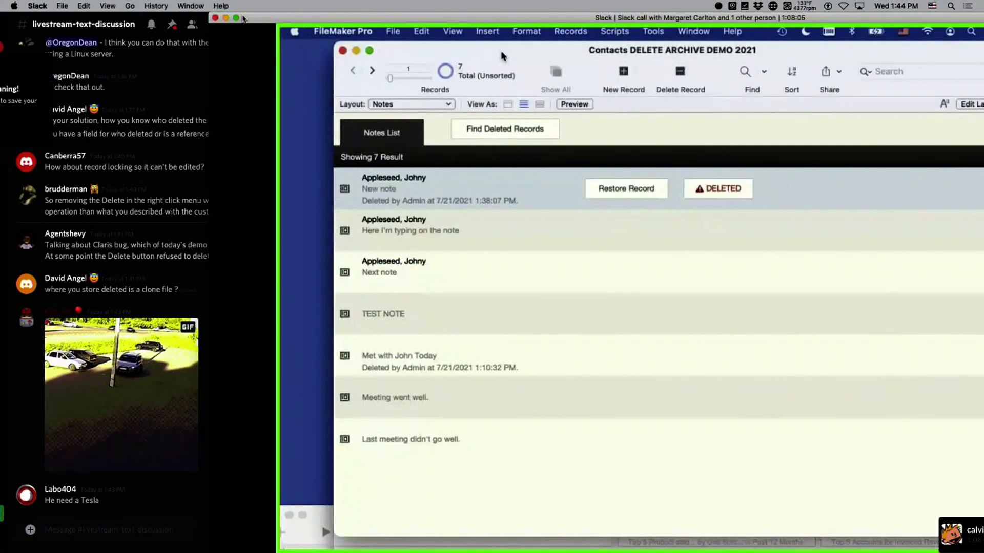
click(236, 18)
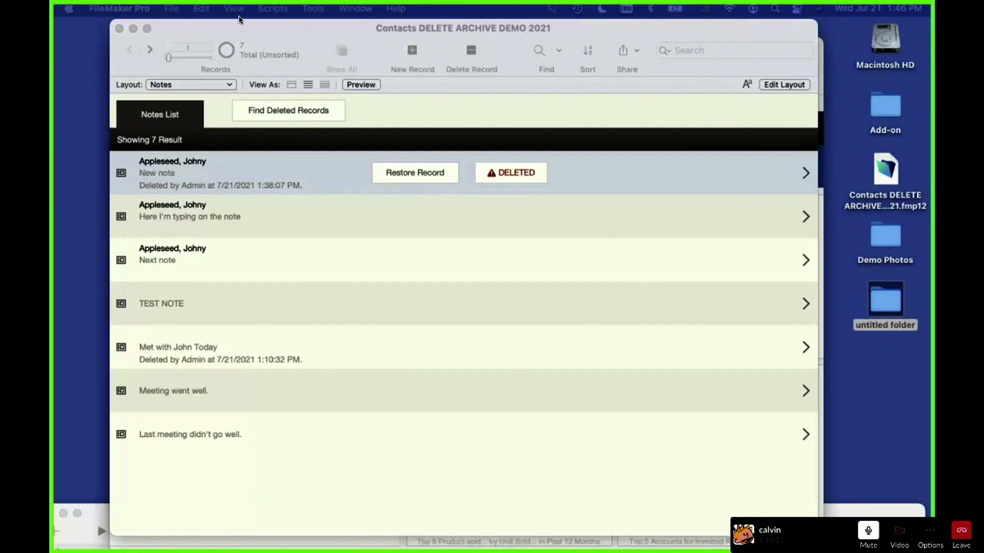
Draw marking strokes across the record area and top of the notes list
drag(416, 84, 495, 69)
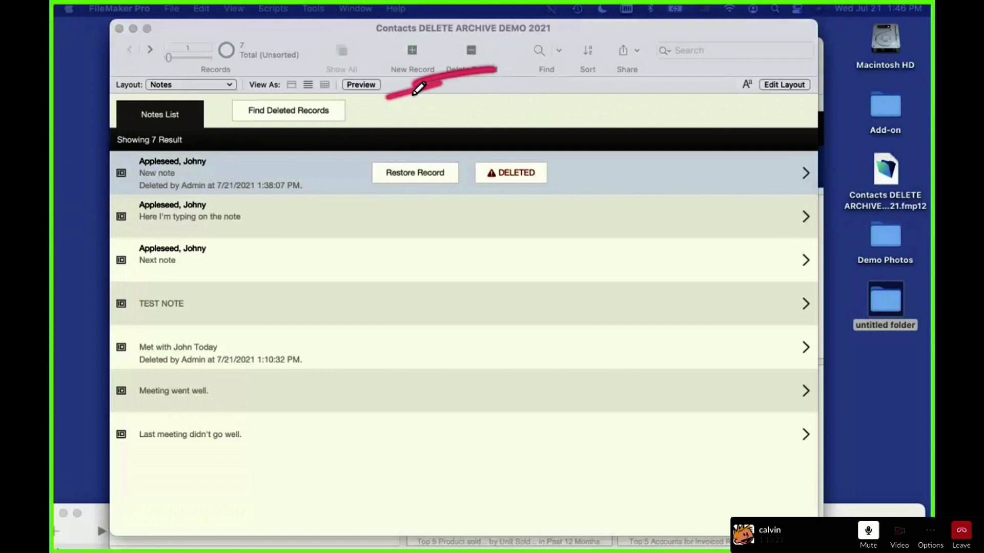
drag(367, 204, 500, 228)
drag(397, 246, 474, 245)
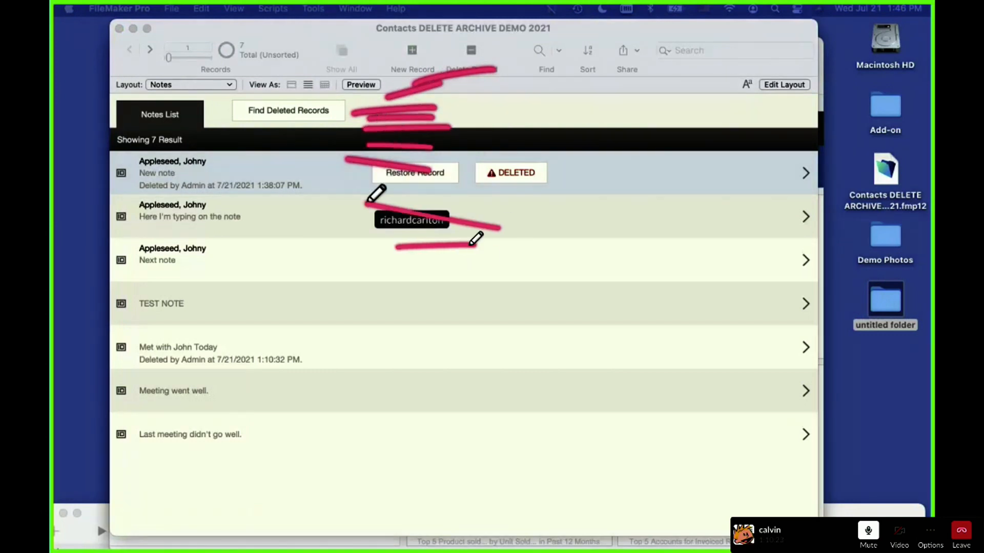
mouse_move(436, 278)
mouse_down()
mouse_move(723, 326)
mouse_move(691, 365)
mouse_move(734, 363)
mouse_move(646, 385)
mouse_move(753, 411)
mouse_move(754, 395)
mouse_up()
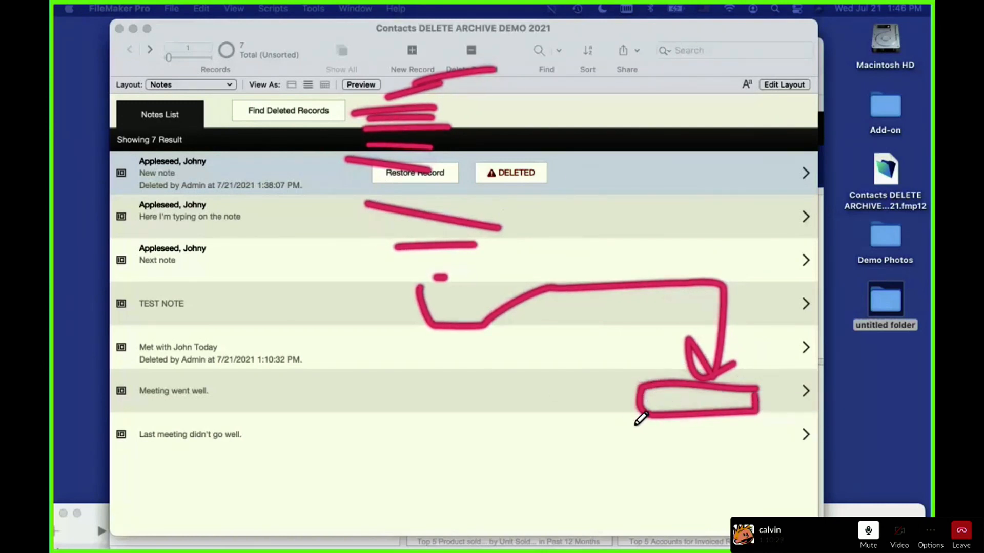
Scribble lines under the boxed 'Meeting went well' note and add a final arrow
mouse_move(636, 426)
mouse_down()
mouse_move(715, 419)
mouse_move(653, 413)
mouse_move(646, 439)
mouse_move(697, 439)
mouse_up()
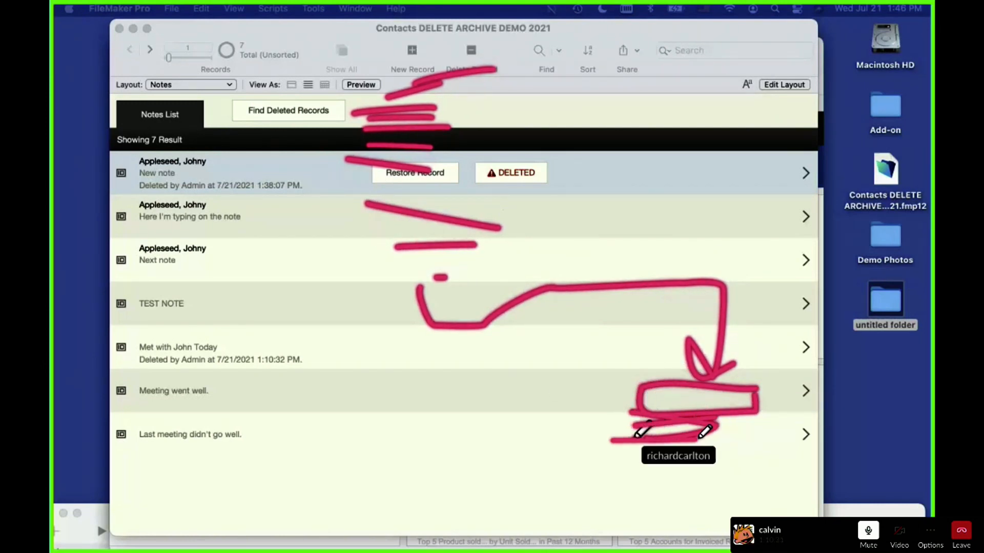
drag(595, 444, 711, 450)
drag(610, 462, 723, 462)
drag(606, 476, 731, 483)
drag(617, 497, 697, 503)
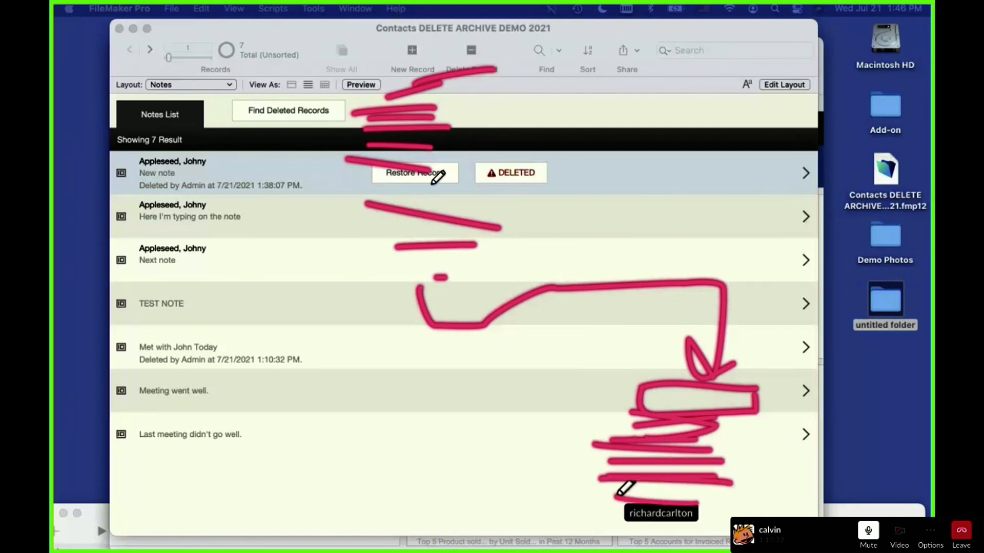
mouse_move(408, 52)
mouse_down()
mouse_move(411, 149)
mouse_move(400, 208)
mouse_move(428, 271)
mouse_move(605, 260)
mouse_move(650, 307)
mouse_move(658, 336)
mouse_move(676, 317)
mouse_up()
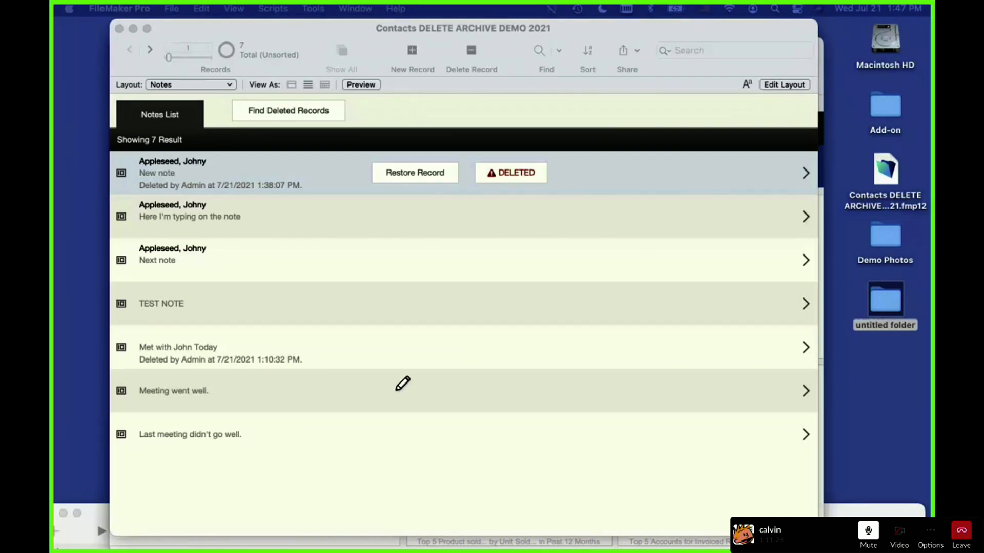
Take the Slack call's shared screen out of full screen
mouse_move(1, 357)
mouse_move(58, 2)
click(29, 19)
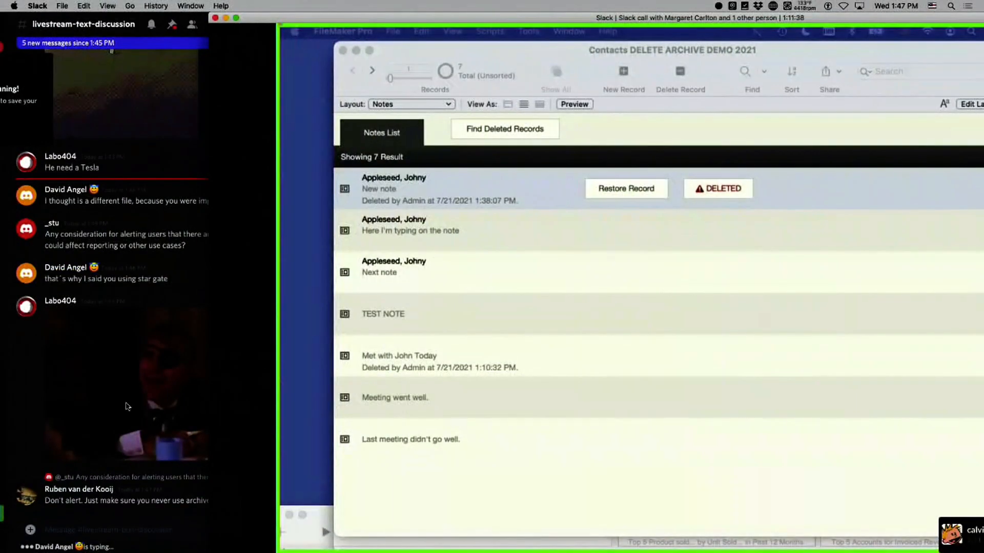
Open RCC_Finished_Goods_Support from recent files, move its window right, and show its Home modules
click(15, 106)
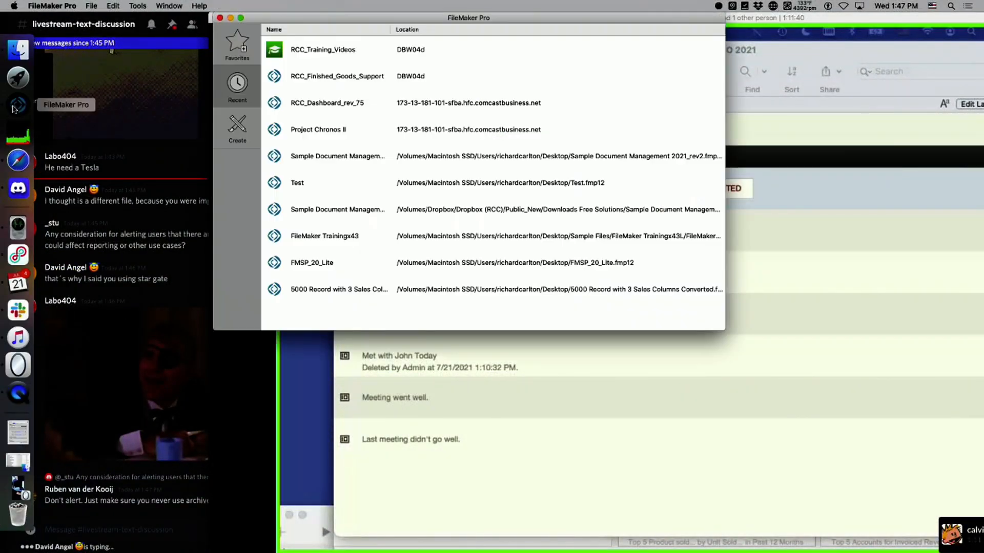
double_click(356, 71)
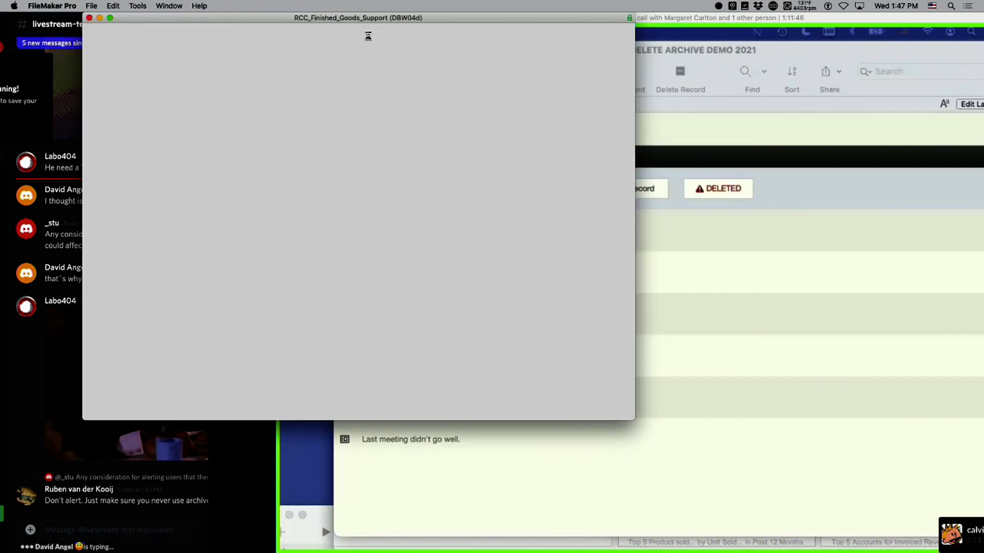
drag(285, 19, 916, 42)
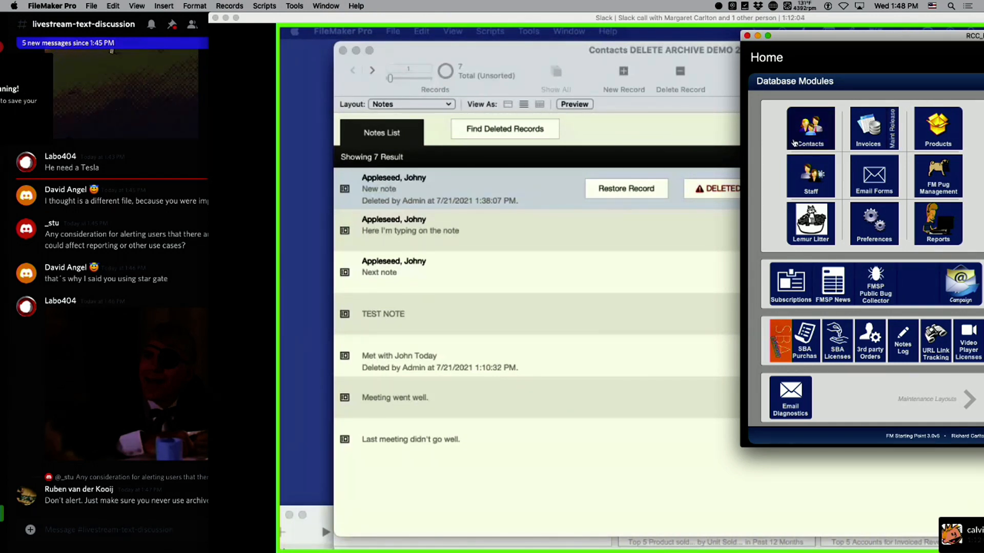
click(842, 114)
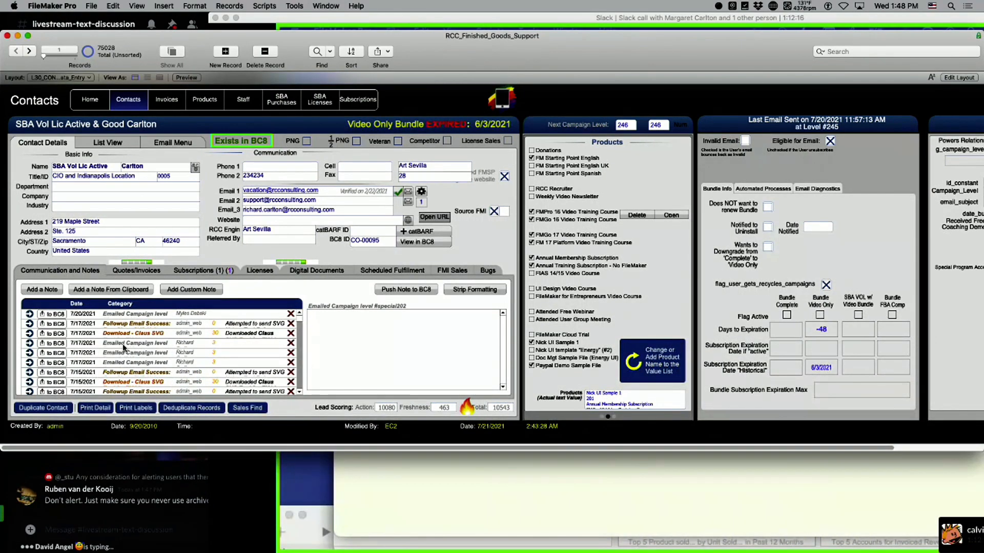
drag(150, 45, 793, 40)
click(731, 102)
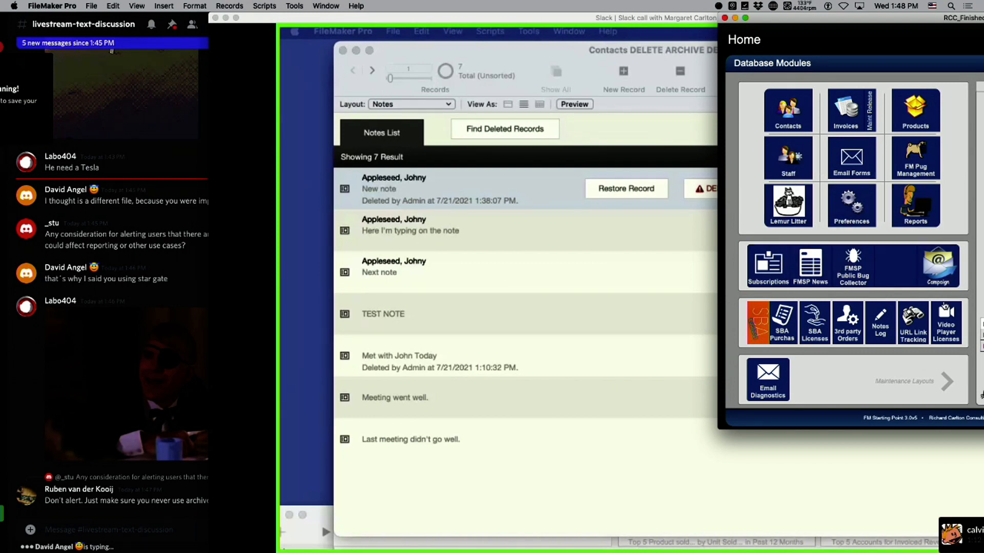
Open the support file's Notes Log and browse its records through to the last one
click(879, 324)
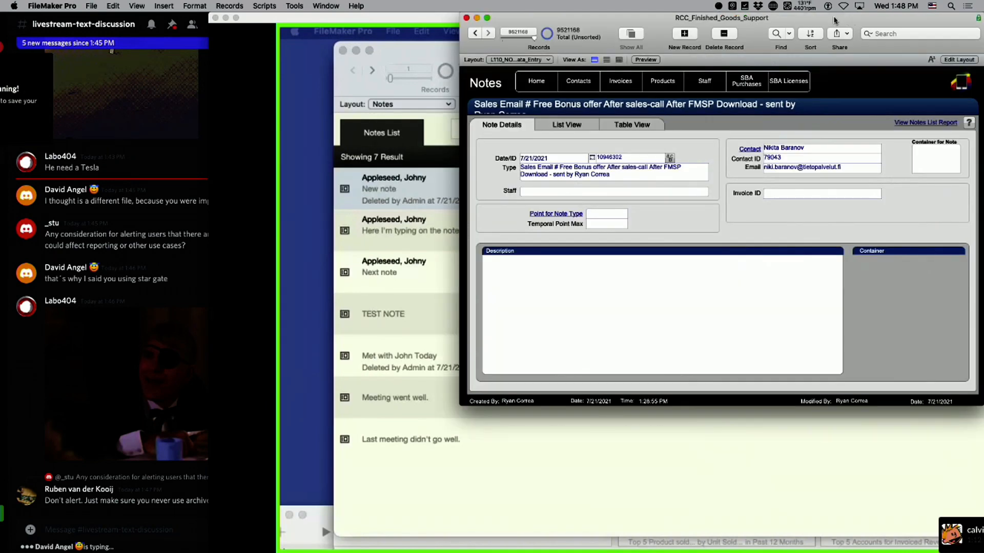
click(790, 9)
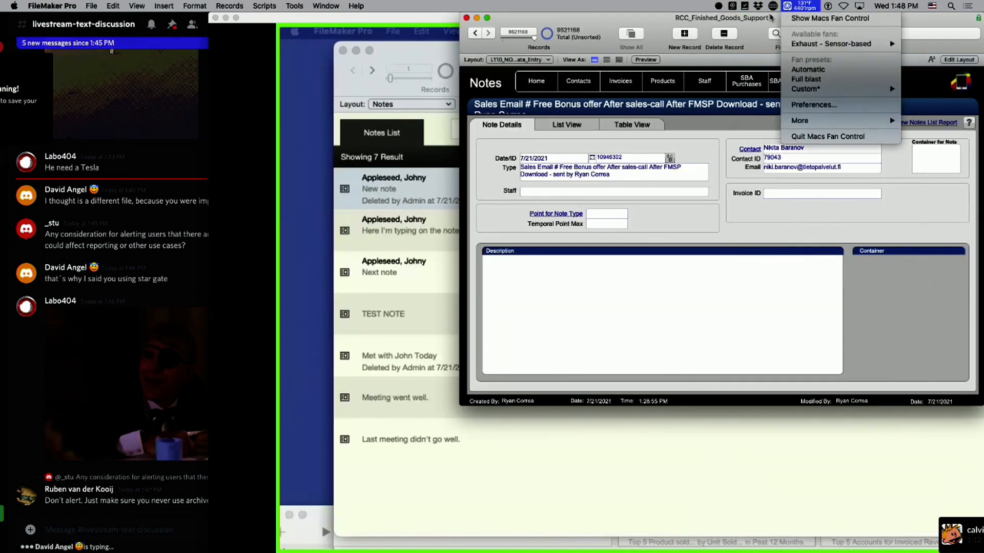
click(605, 20)
drag(605, 21, 404, 45)
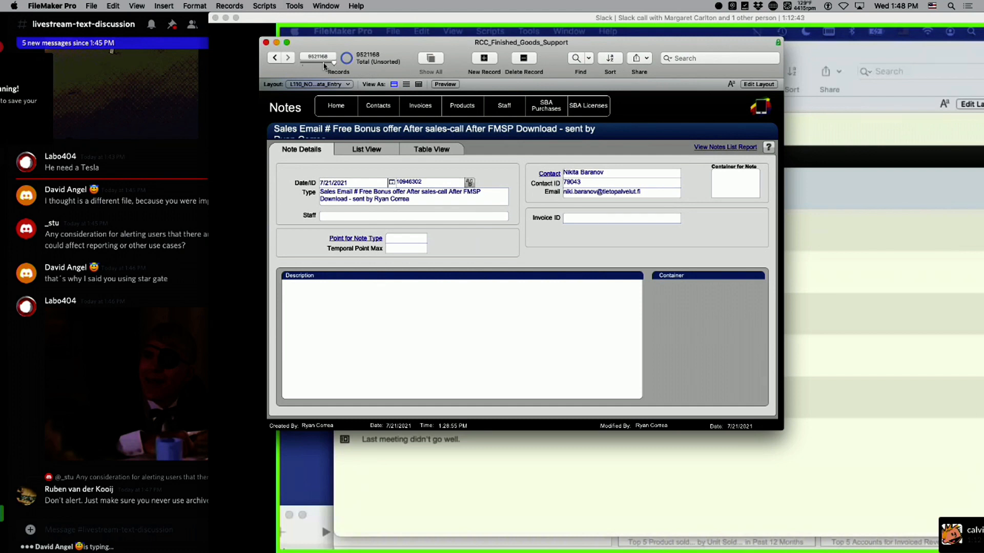
mouse_move(329, 66)
mouse_down()
mouse_move(315, 65)
mouse_move(324, 67)
mouse_up()
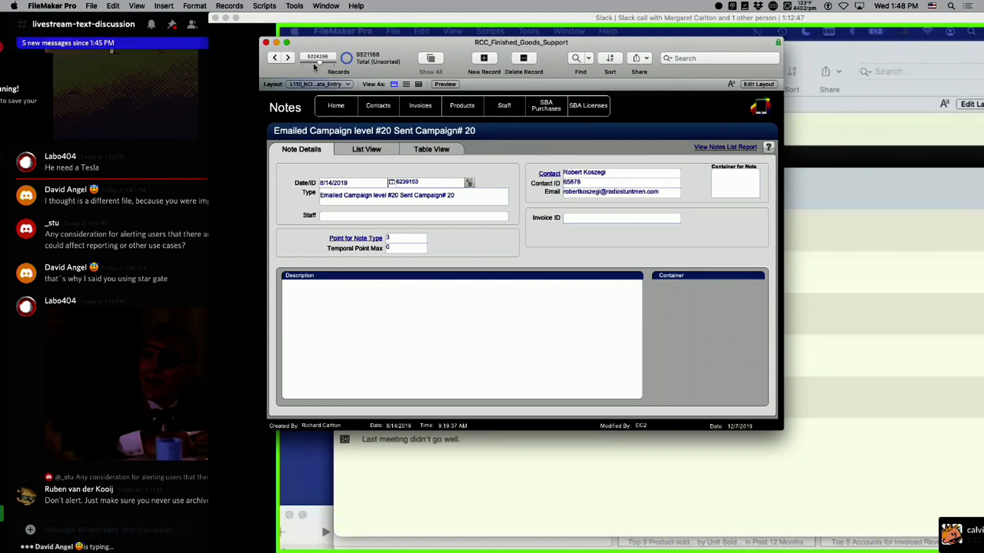
click(318, 59)
drag(332, 64, 359, 64)
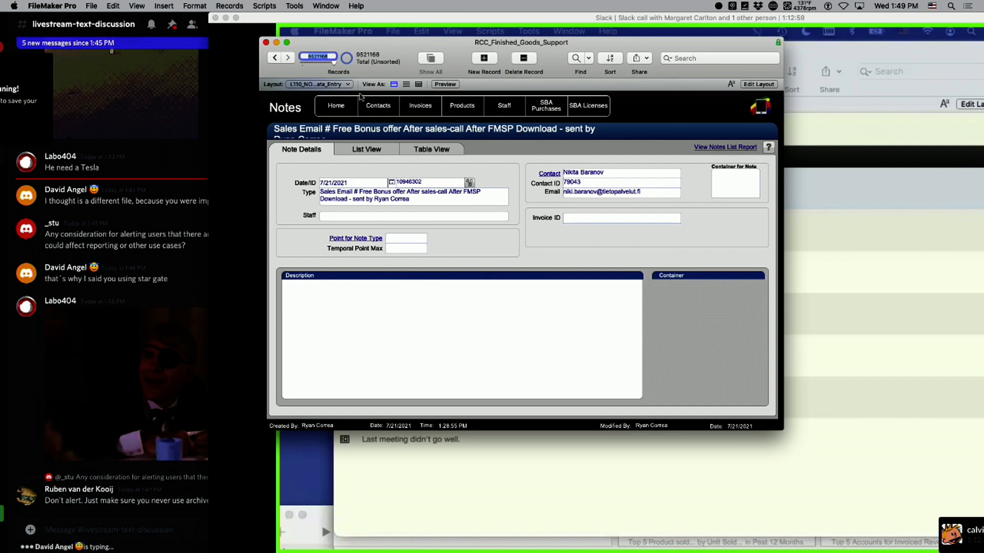
Shrink and reposition the notes window, then switch to the Contacts layout
click(344, 113)
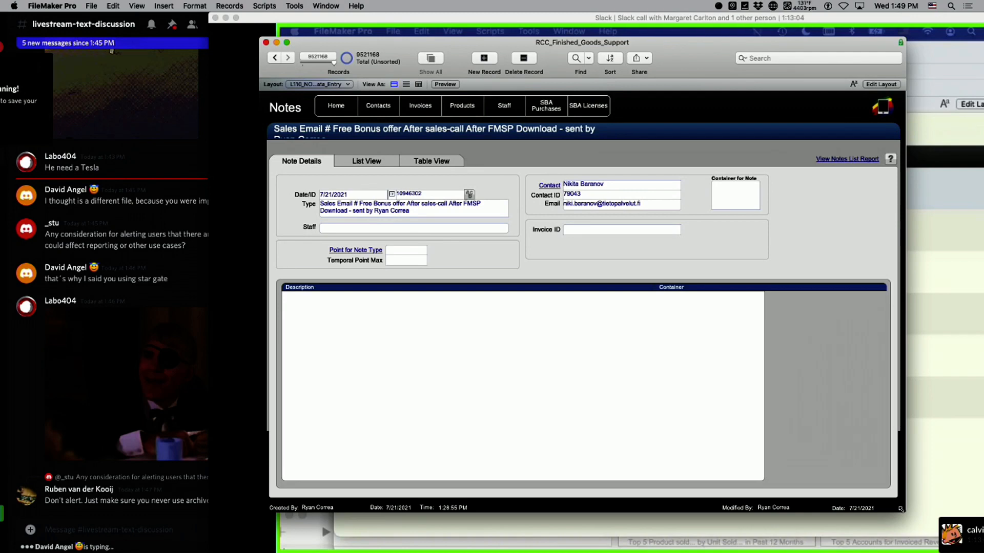
drag(778, 427, 714, 391)
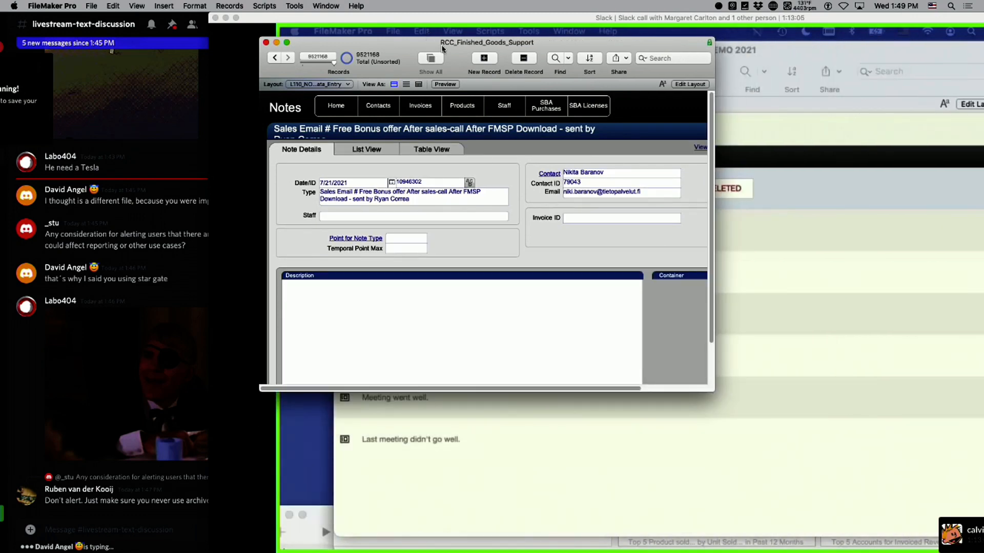
drag(500, 46, 651, 156)
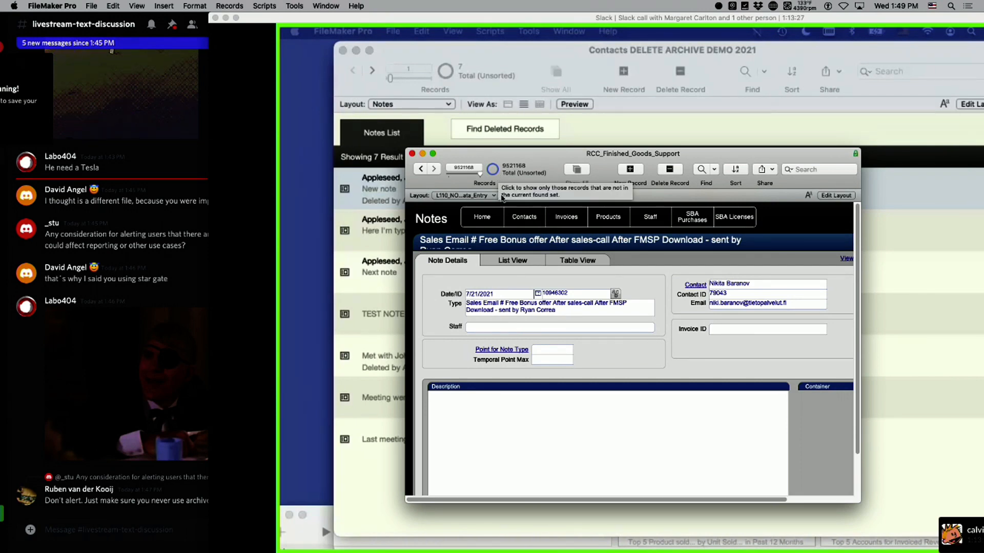
click(510, 224)
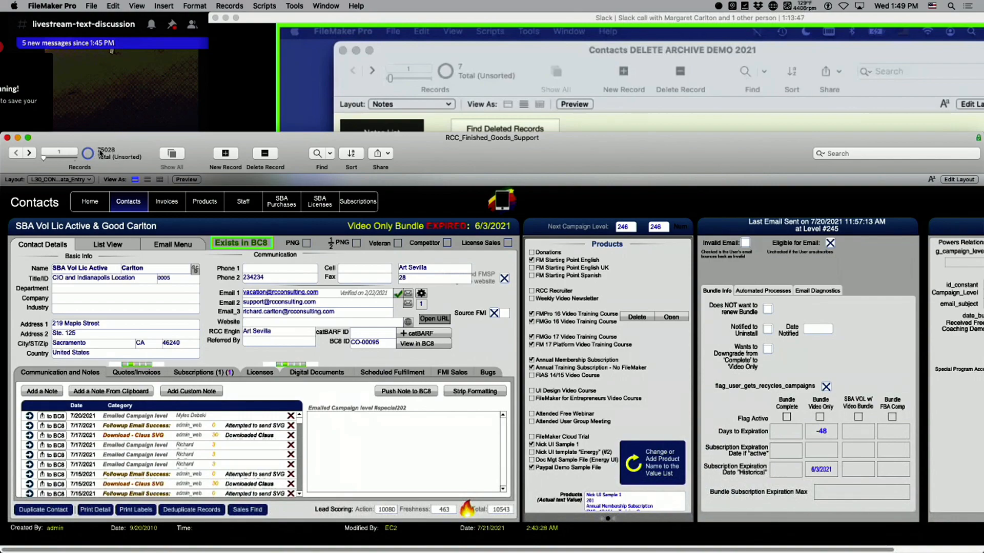
Move the Contacts window under the menu bar and scroll its Communication and Notes portal
drag(143, 151, 150, 10)
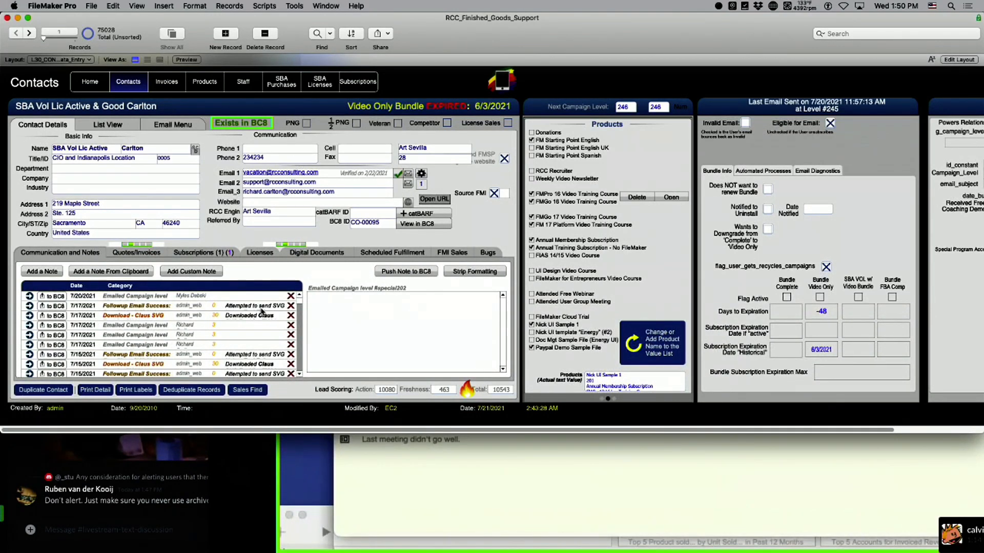
scroll(154, 333, down, 10)
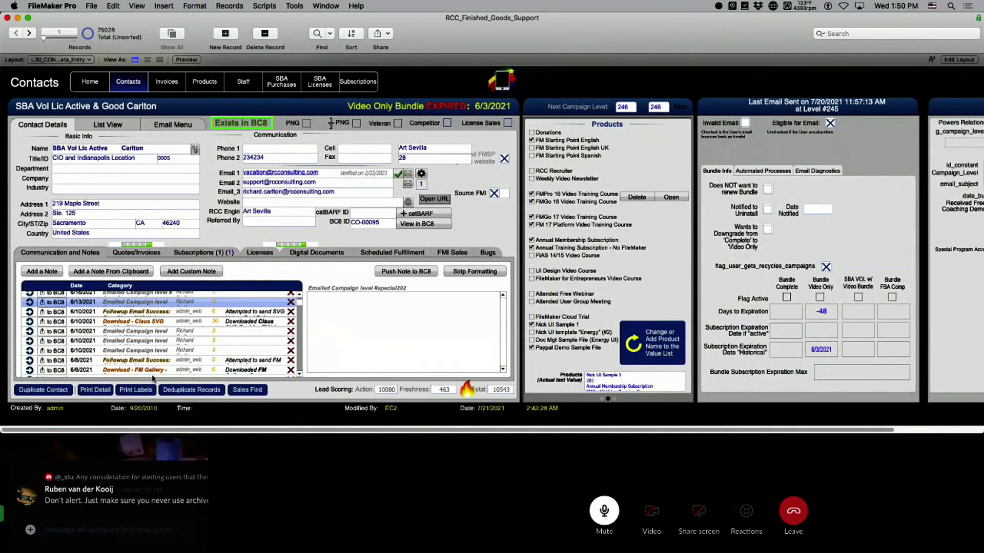
scroll(121, 328, down, 15)
scroll(121, 328, down, 1)
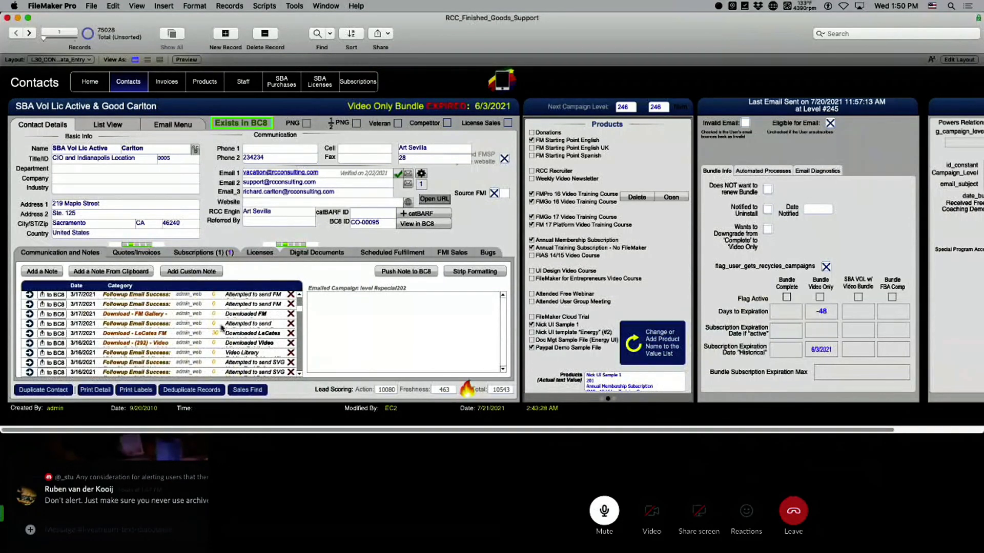
drag(298, 310, 302, 273)
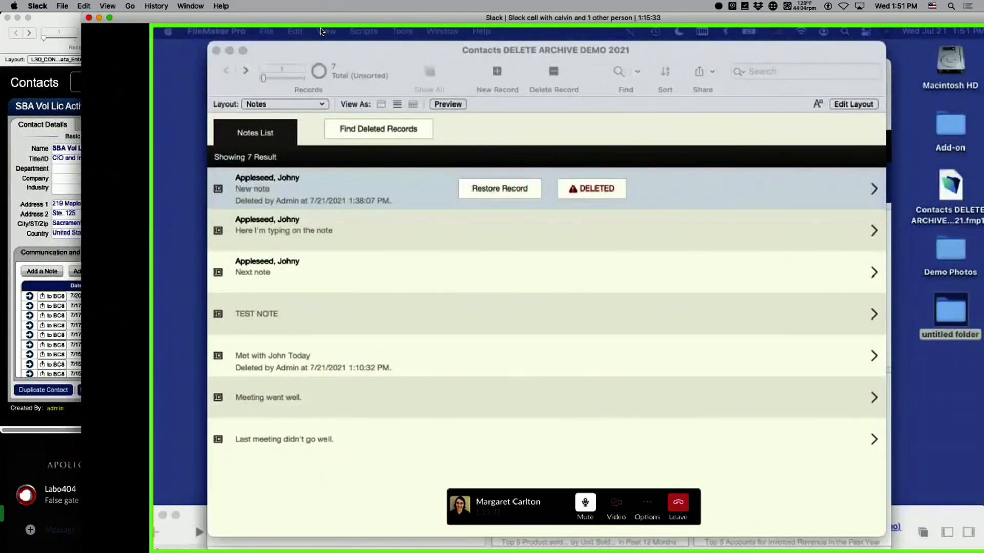
Look through the support file's File > Manage options, then bring the Slack call forward, nudged left
click(49, 85)
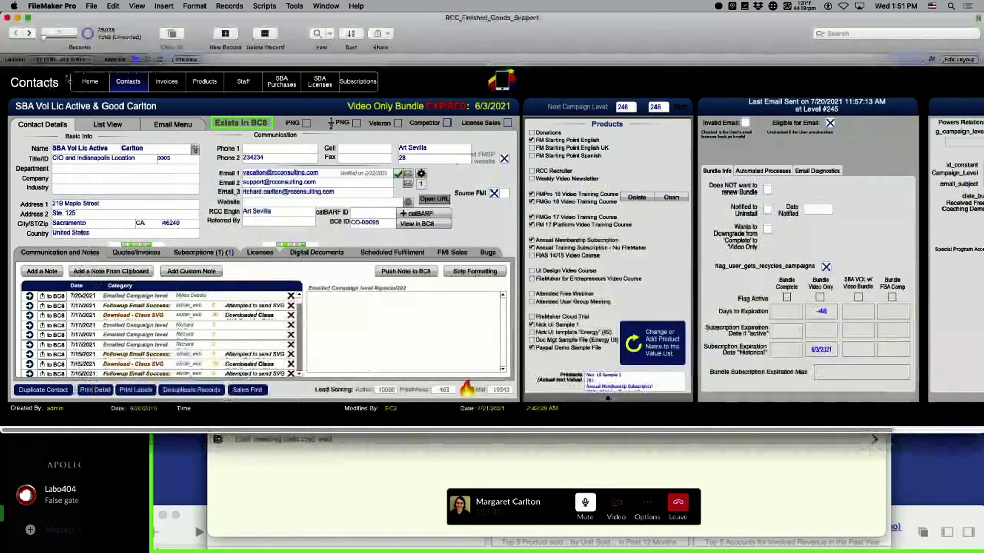
click(92, 5)
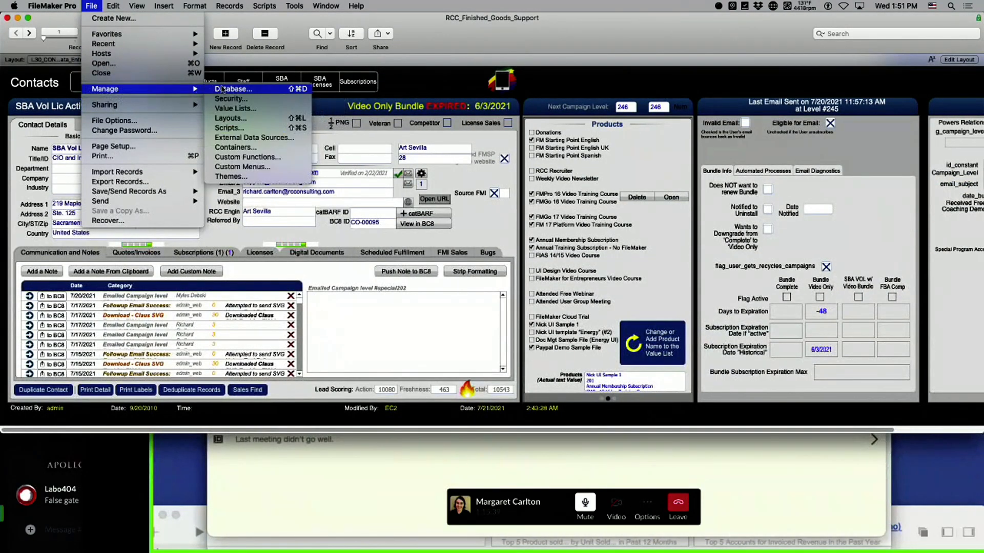
click(746, 348)
click(742, 468)
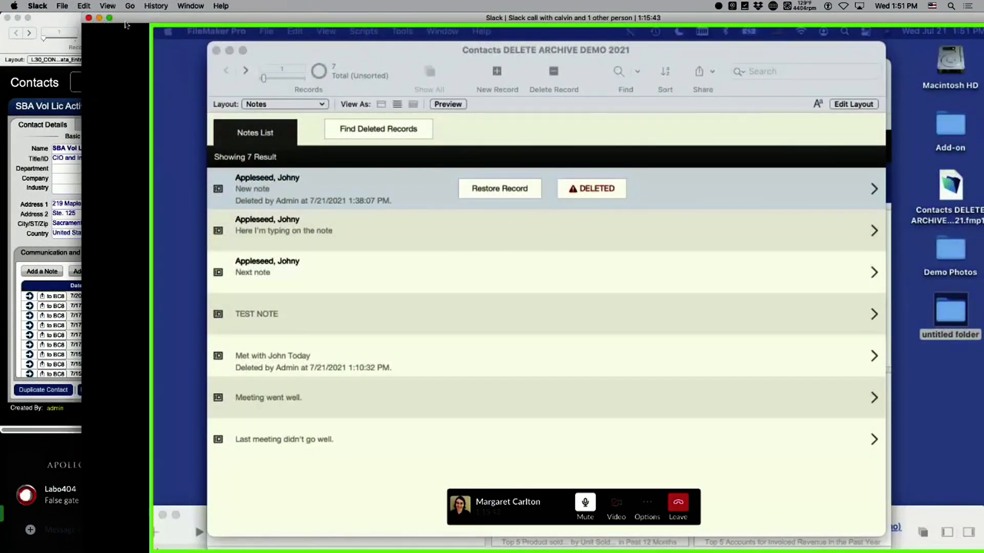
mouse_move(155, 18)
mouse_down()
mouse_move(128, 17)
mouse_move(159, 18)
mouse_up()
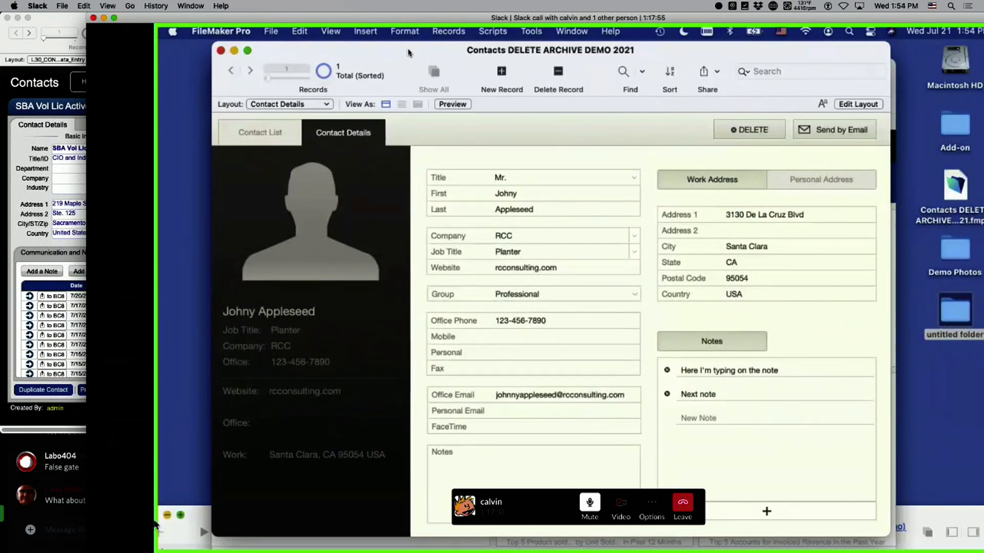
click(195, 514)
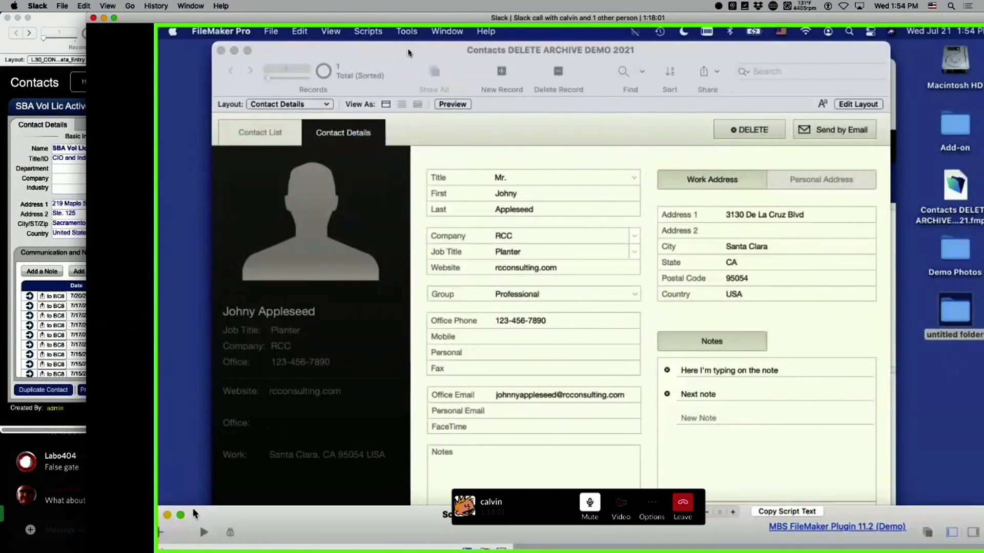
drag(195, 514, 205, 549)
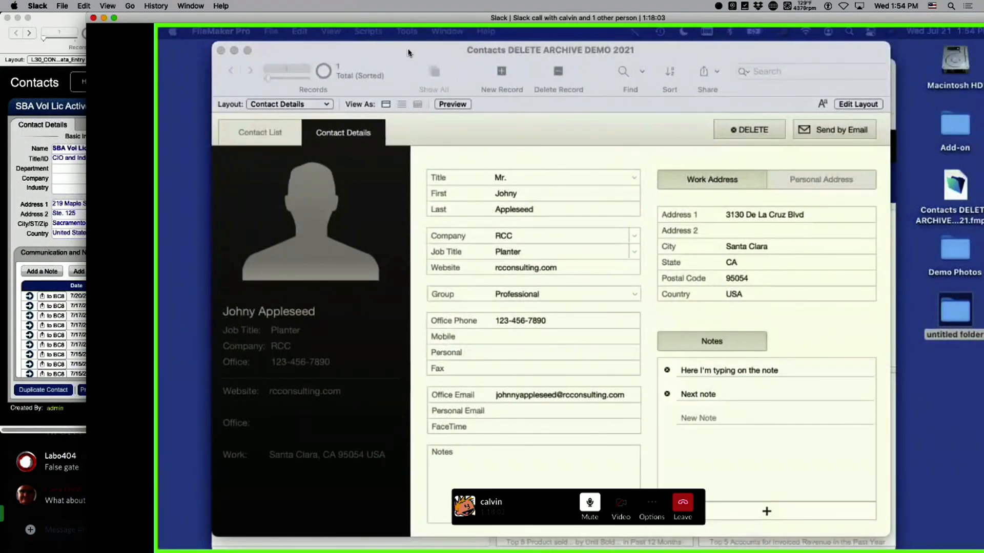
click(509, 159)
right_click(507, 160)
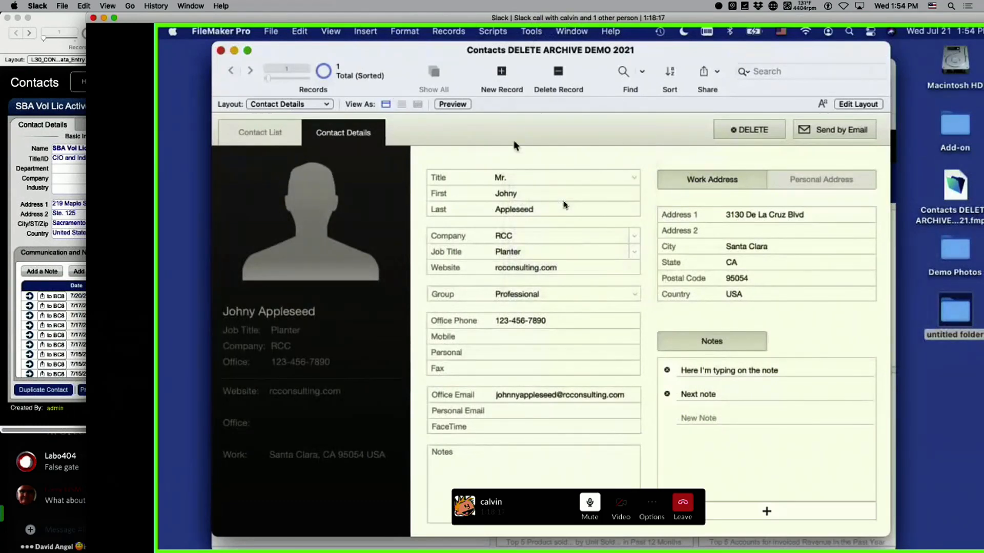
Show the contact's record commands, then apply the No Delete custom menu set from developer tools
right_click(549, 132)
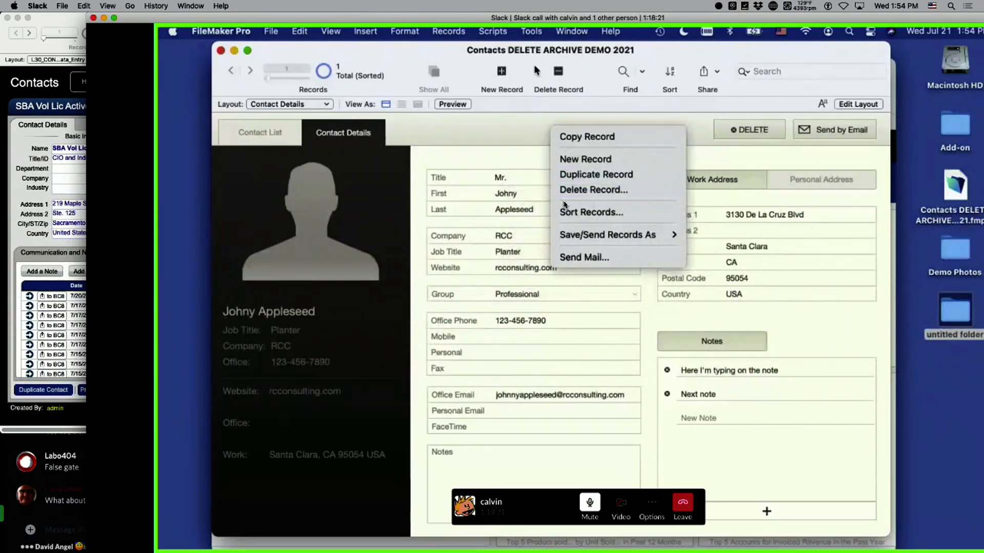
click(532, 30)
click(531, 31)
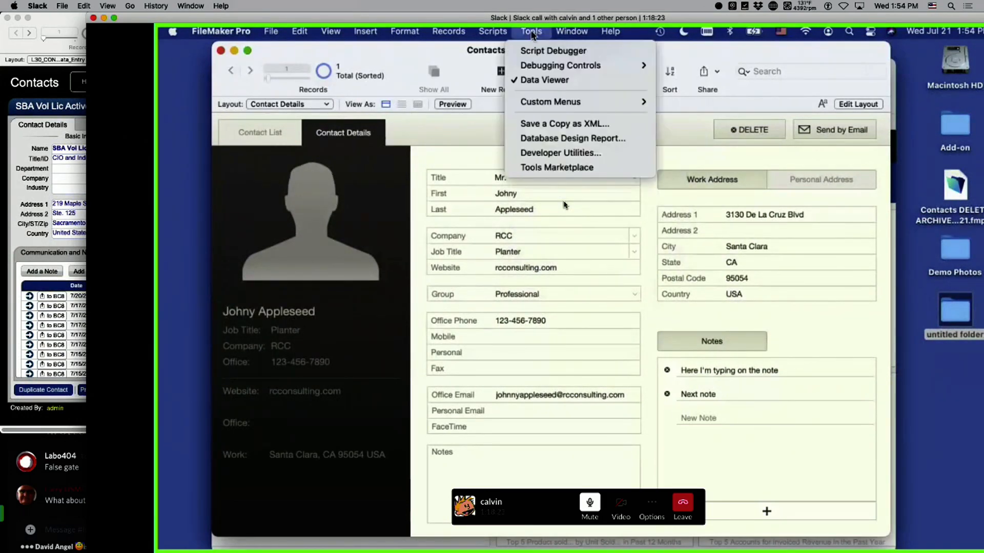
mouse_move(650, 103)
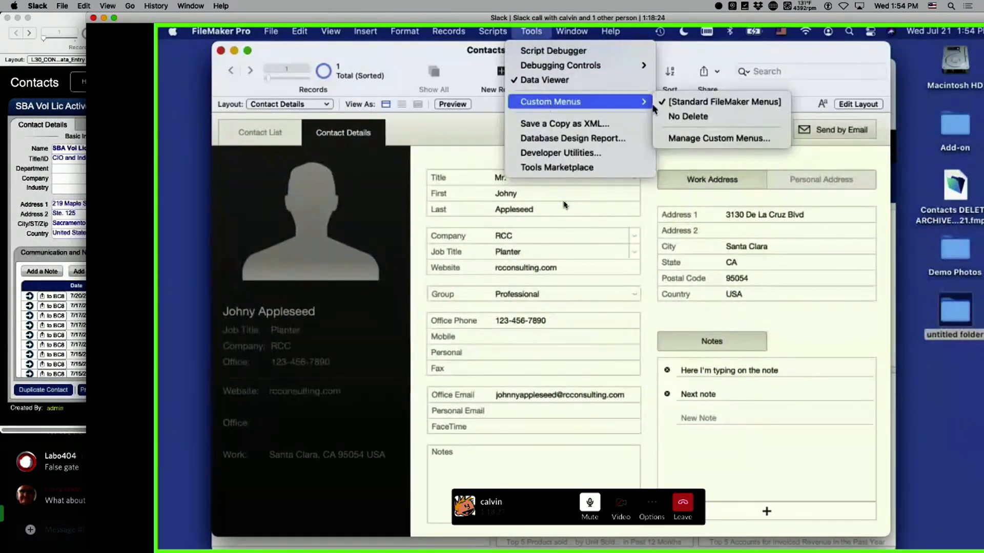
click(701, 117)
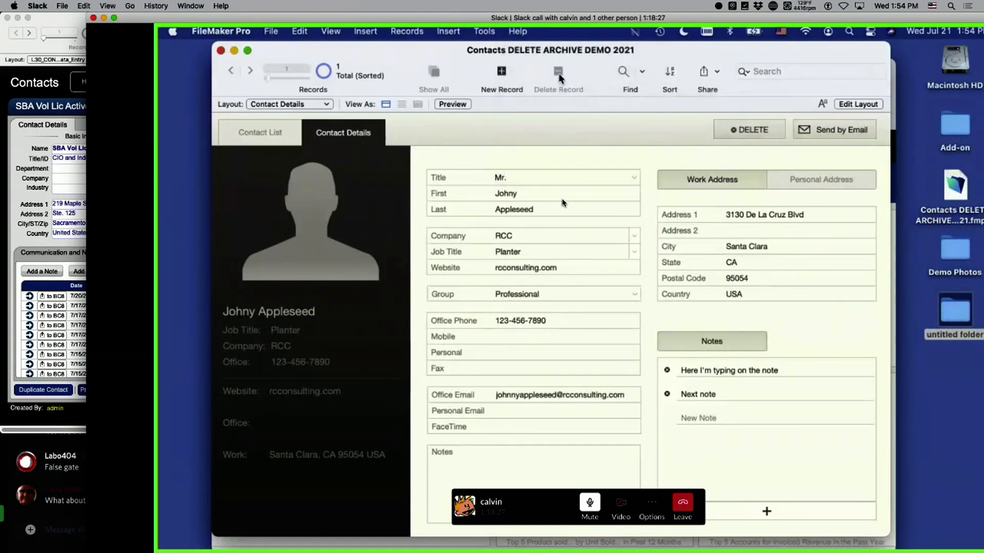
Confirm Delete Record is unavailable in the shortcut menu, copy the record and annotate it
right_click(553, 141)
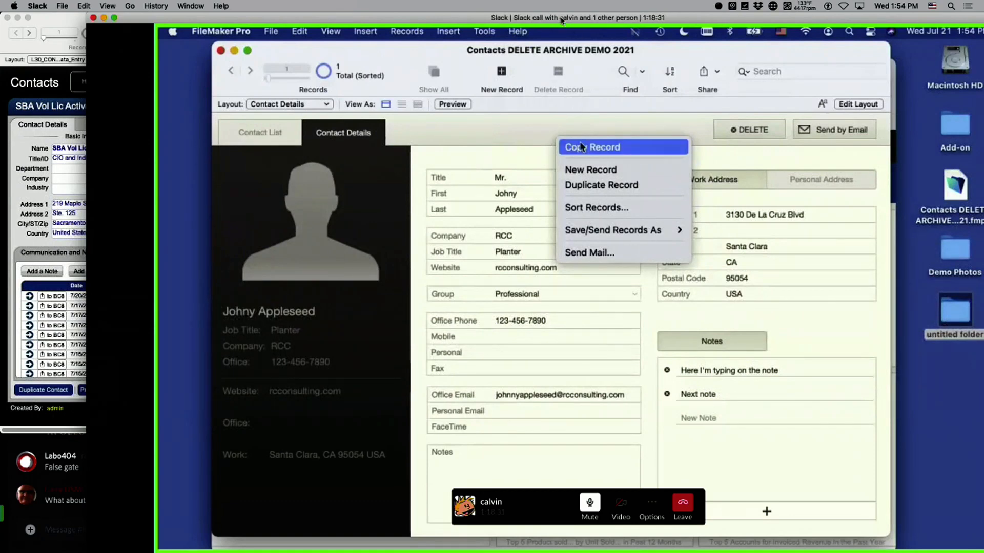
drag(563, 18, 498, 19)
click(542, 150)
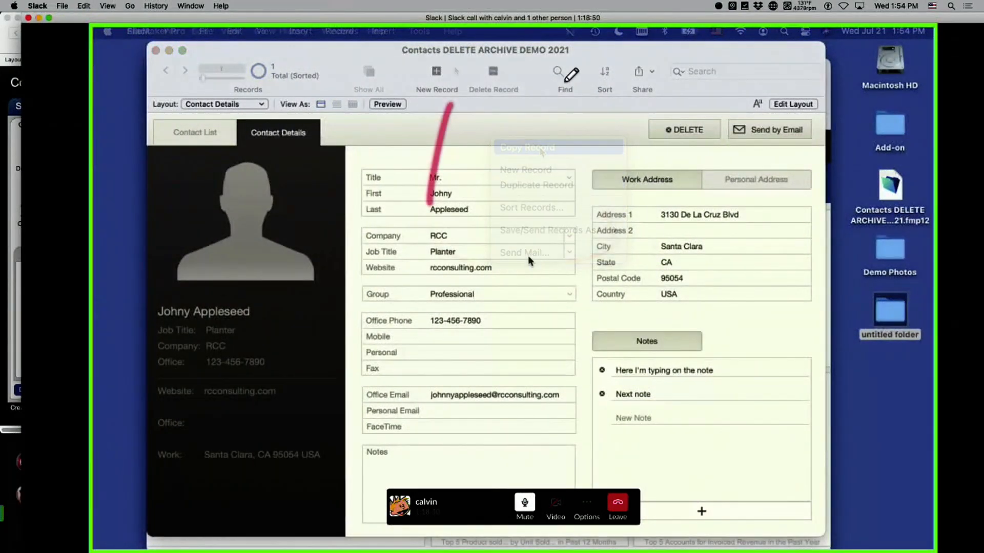
mouse_move(458, 56)
mouse_down()
mouse_move(513, 123)
mouse_move(528, 60)
mouse_up()
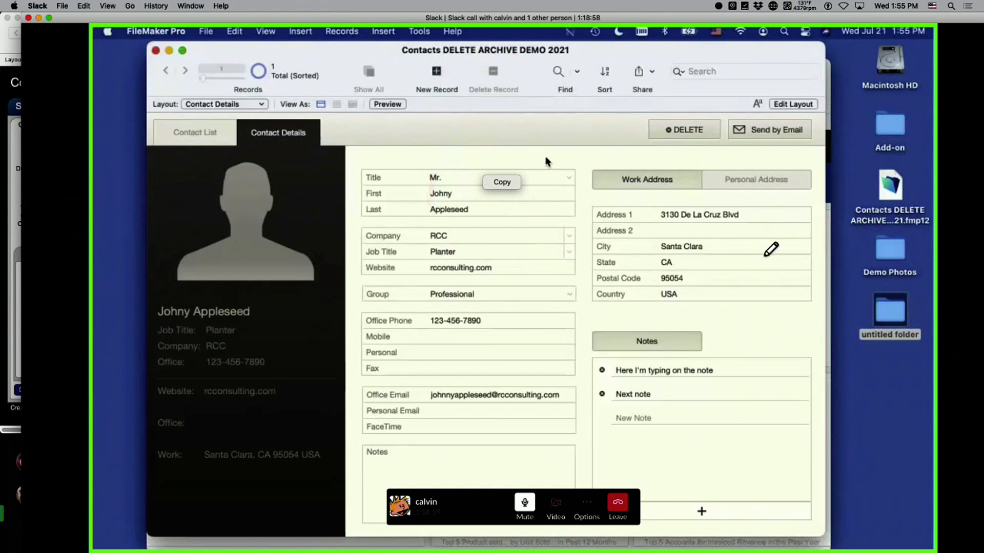
right_click(534, 161)
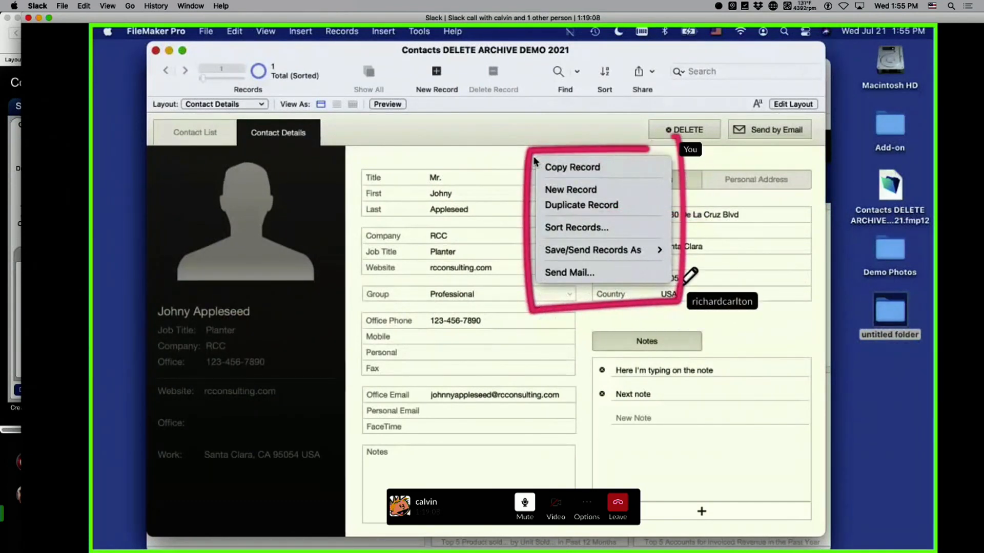
drag(483, 23, 484, 51)
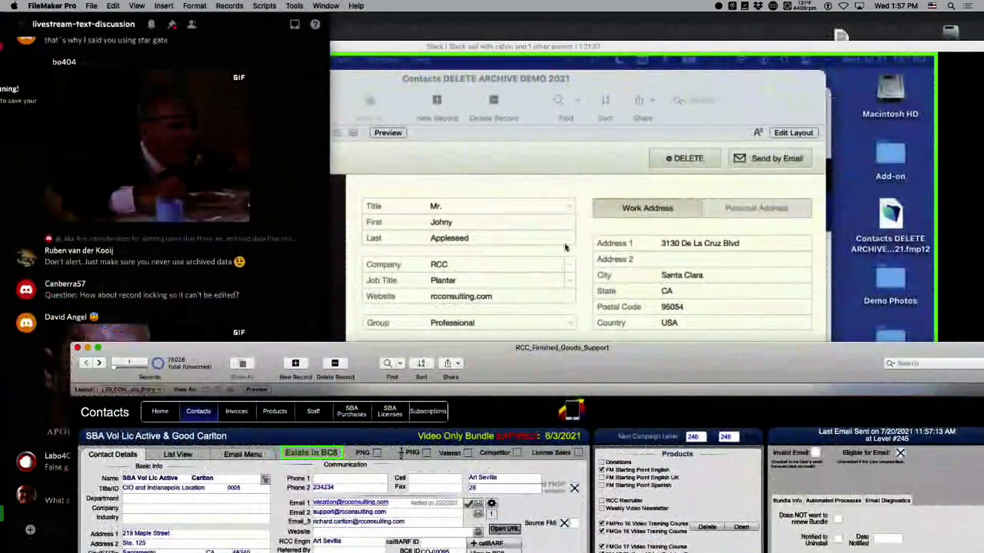
Move the support window down, minimize Discord's chat, and open the Logitech BRIO camera in MirrorPro
drag(546, 362, 549, 403)
key(super+w)
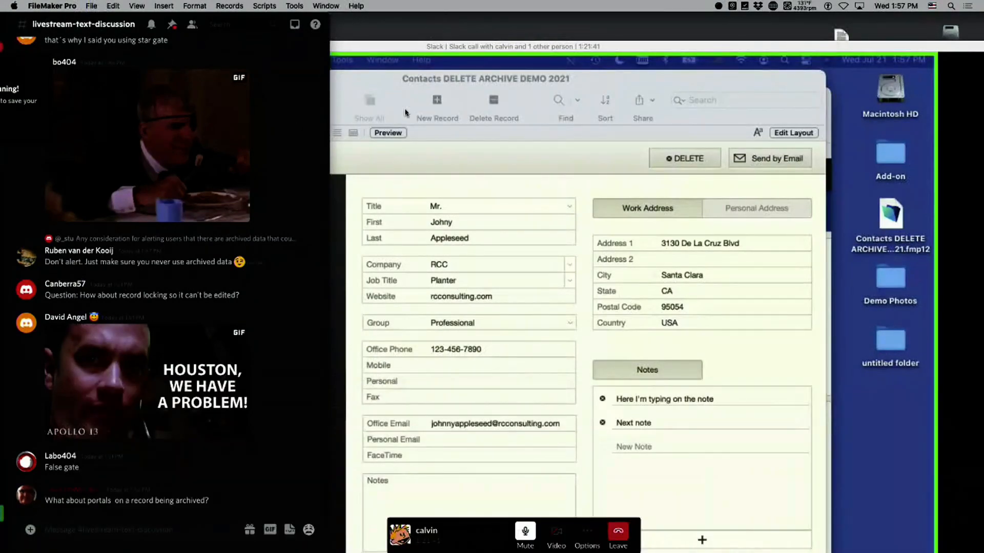
drag(113, 16, 367, 15)
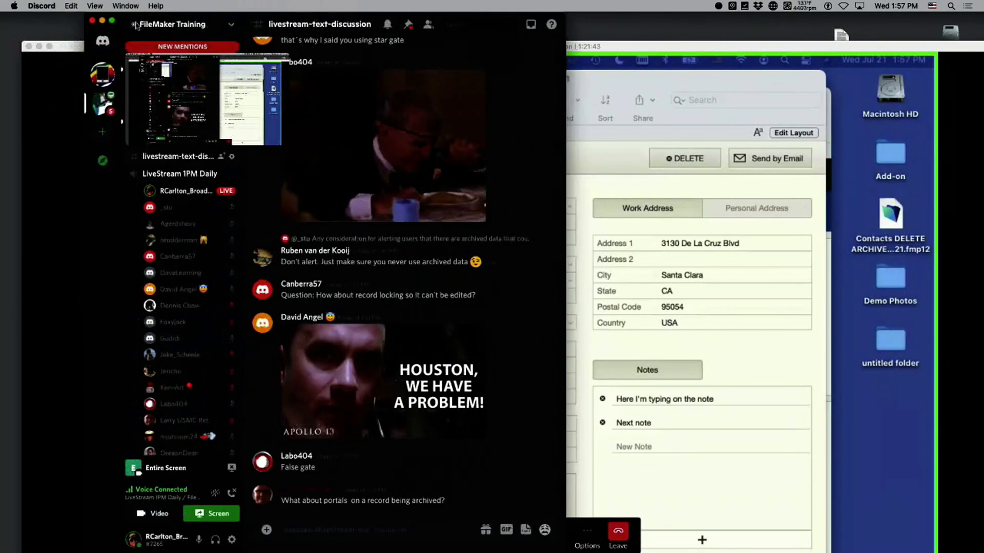
click(105, 22)
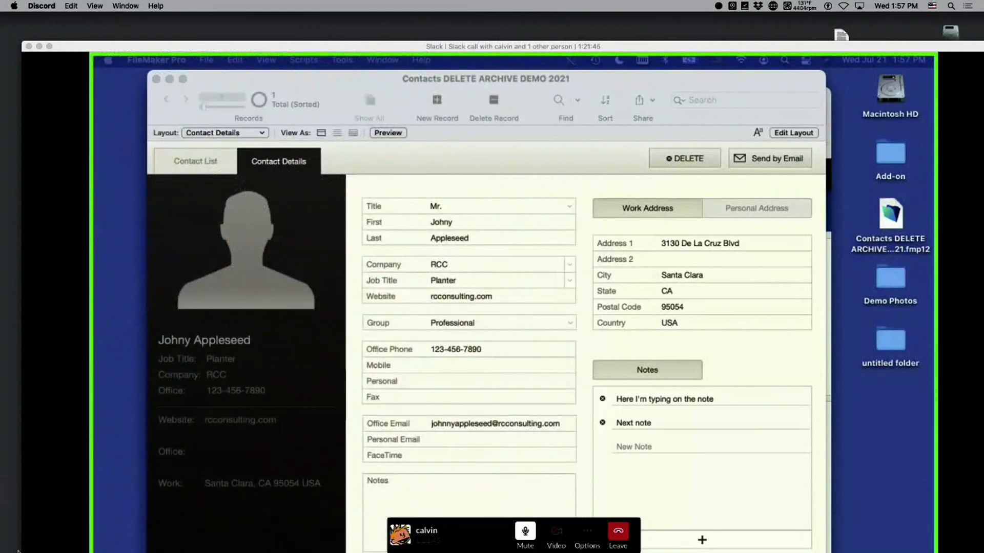
mouse_move(2, 528)
click(14, 470)
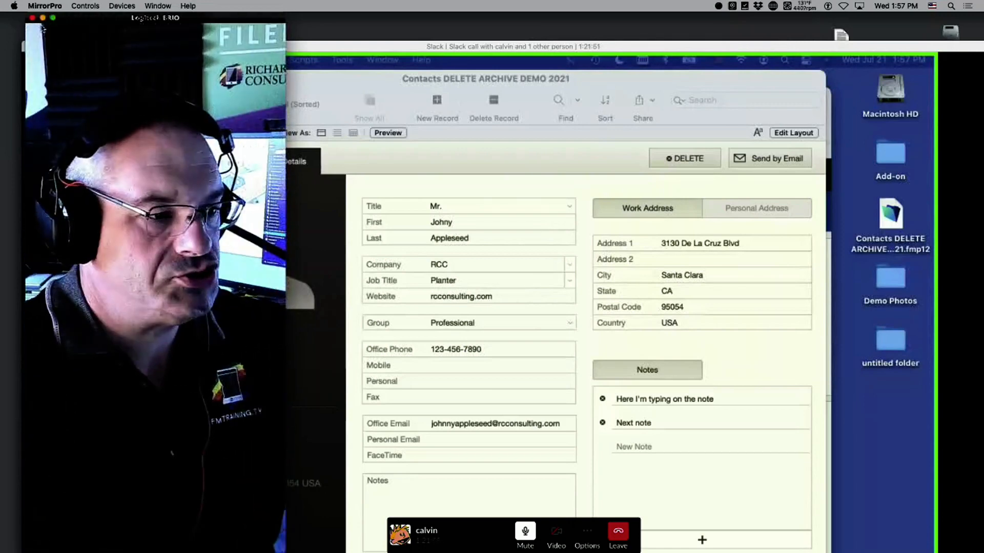
Load the fmtraining.tv website in Safari
mouse_move(16, 205)
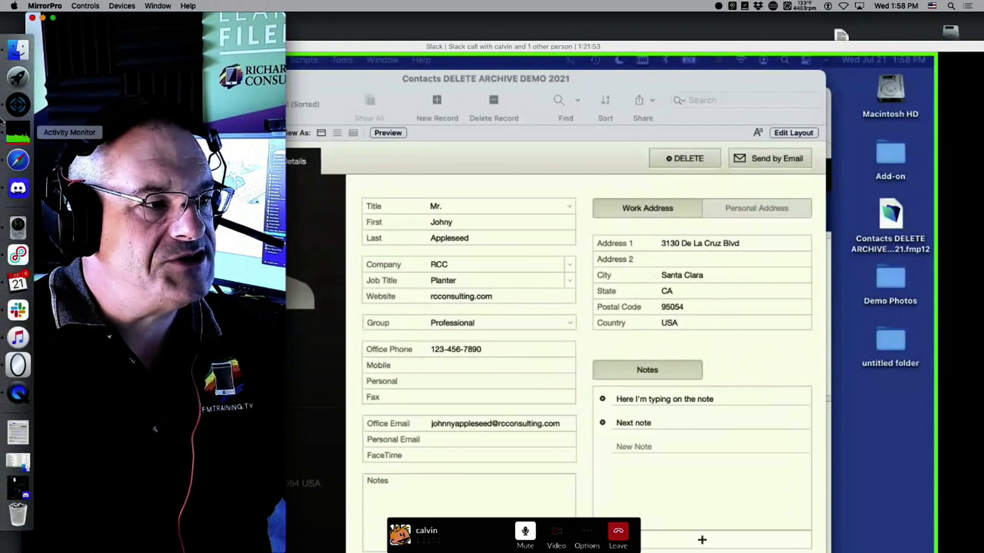
click(20, 168)
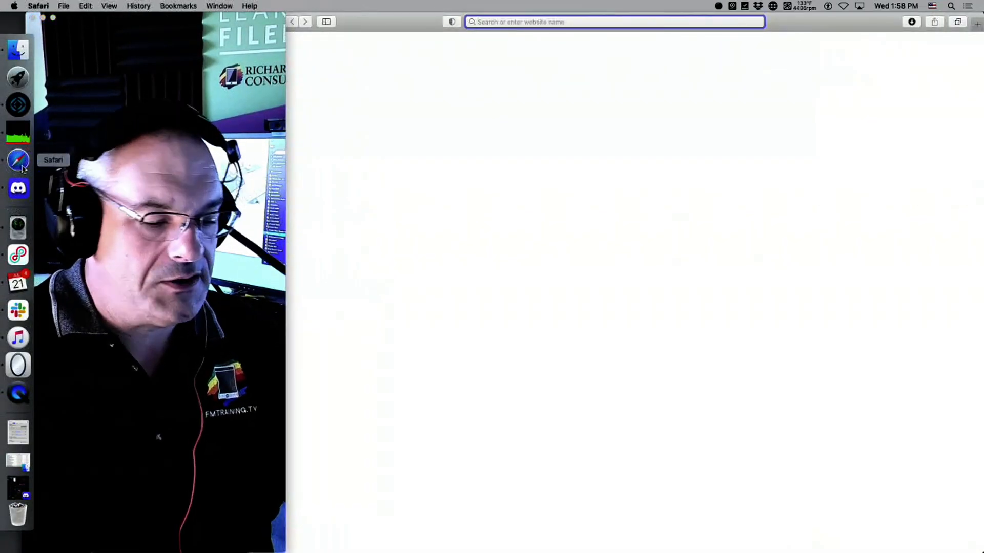
text(fmtr)
key(Return)
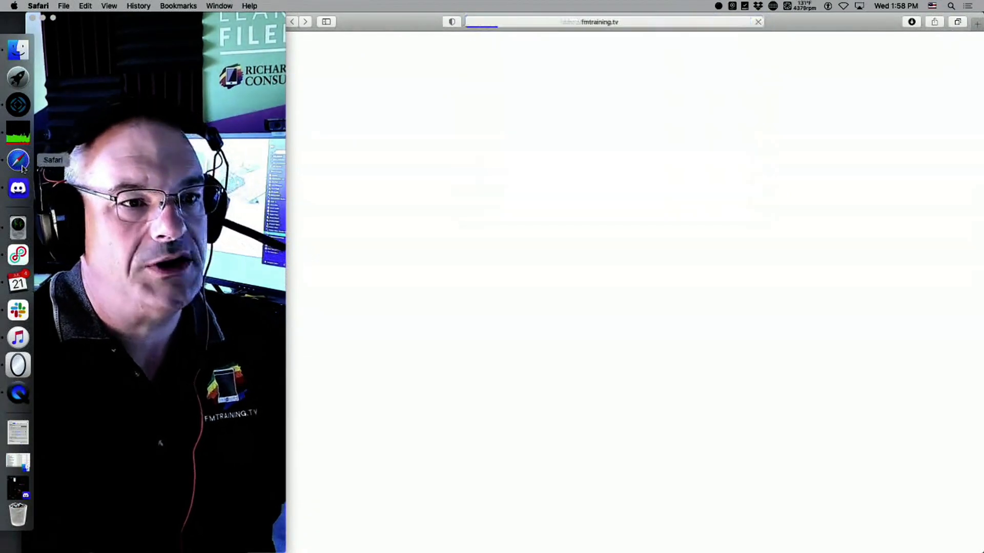
Show the Live Training schedule of livestreams, from Archiving Records (7/21) to PauseOnError Q&A (7/28)
drag(387, 21, 419, 22)
click(393, 265)
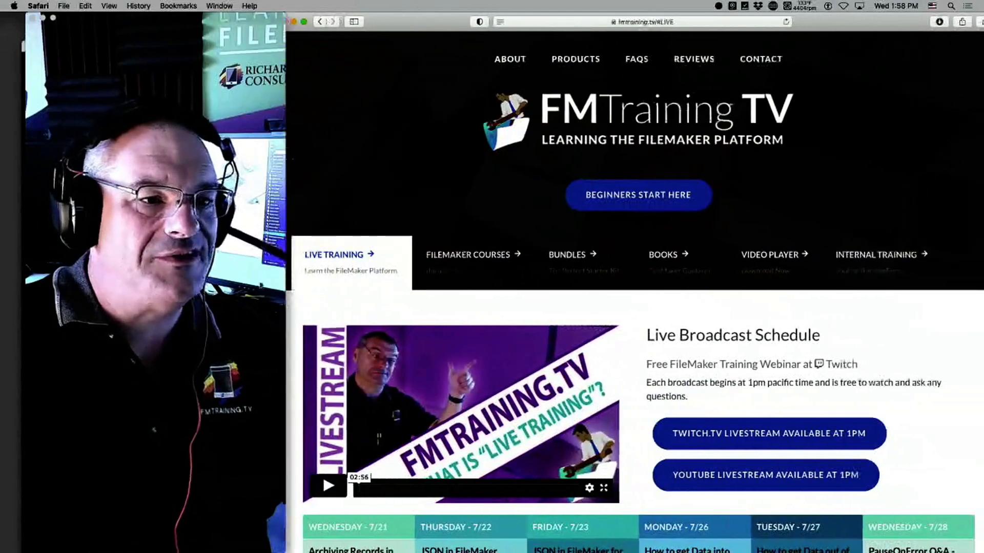
scroll(526, 323, down, 10)
scroll(527, 322, up, 3)
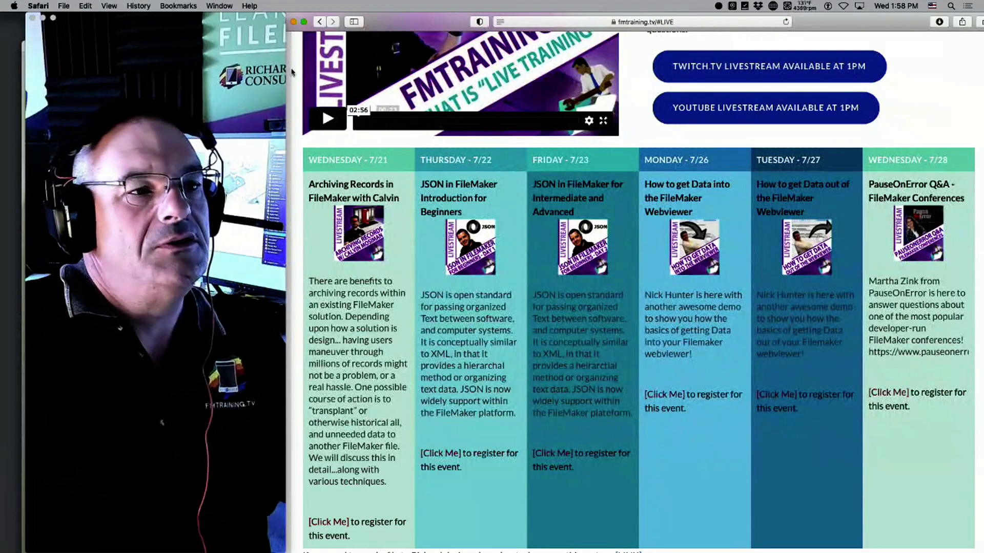
drag(250, 20, 205, 19)
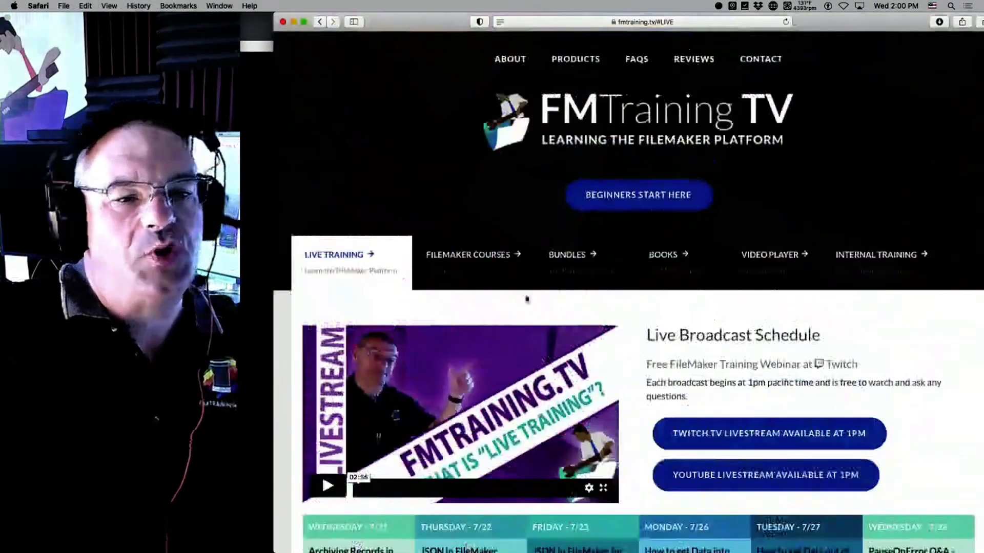
Show the Bundles page with the Learning FileMaker annual subscriptions, then reposition the Slack call window
click(567, 255)
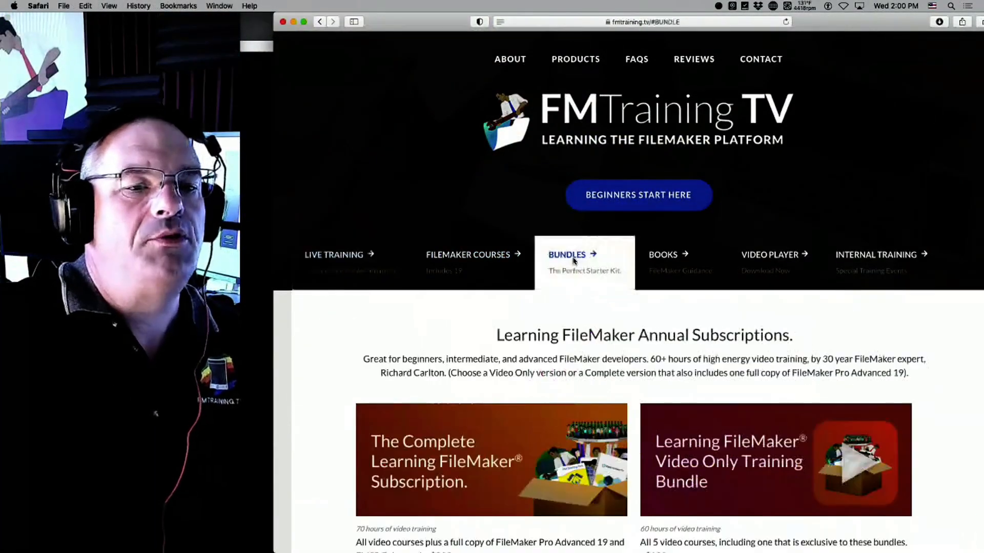
scroll(515, 248, down, 3)
scroll(515, 248, up, 3)
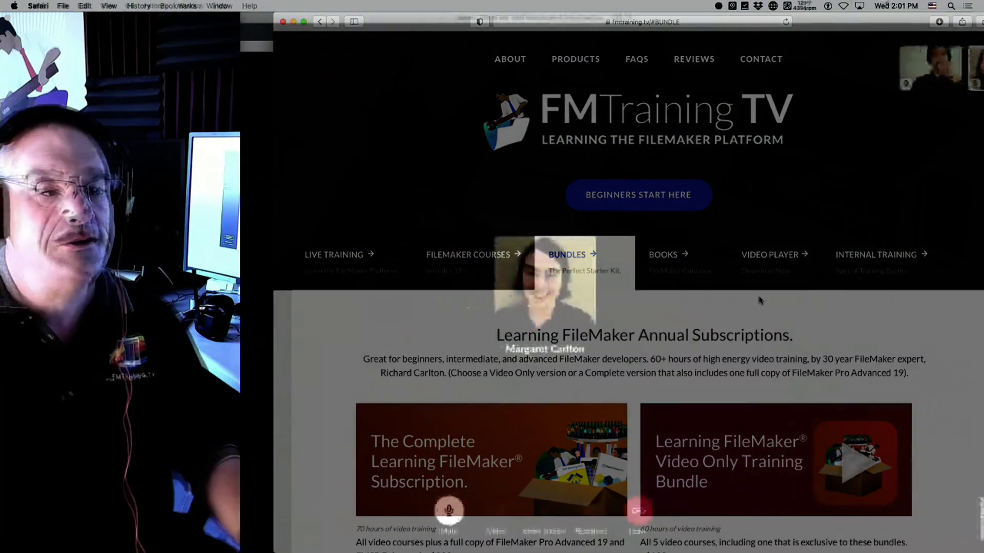
drag(907, 19, 704, 15)
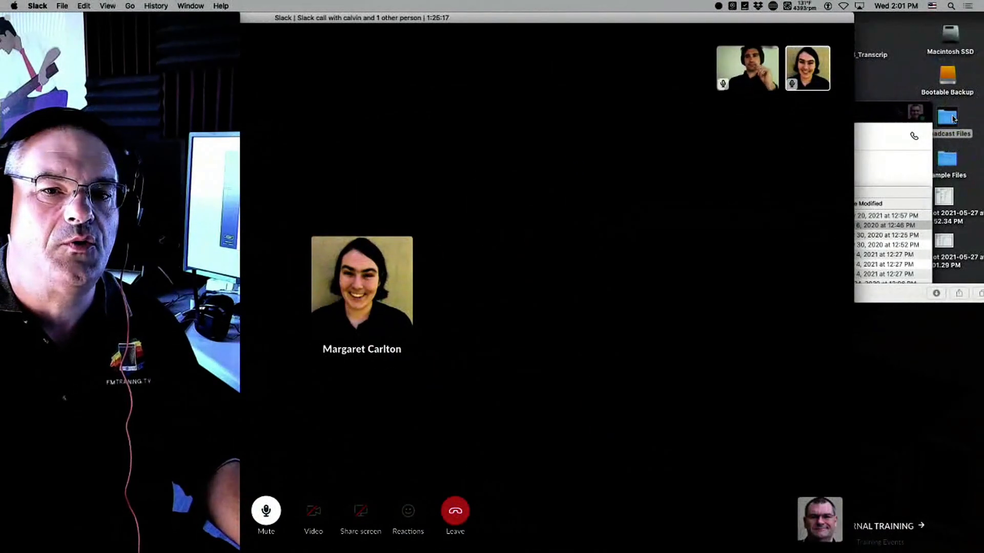
Open the Broadcast Files folder and pin the guest's video to fill the Slack call
double_click(950, 119)
click(746, 74)
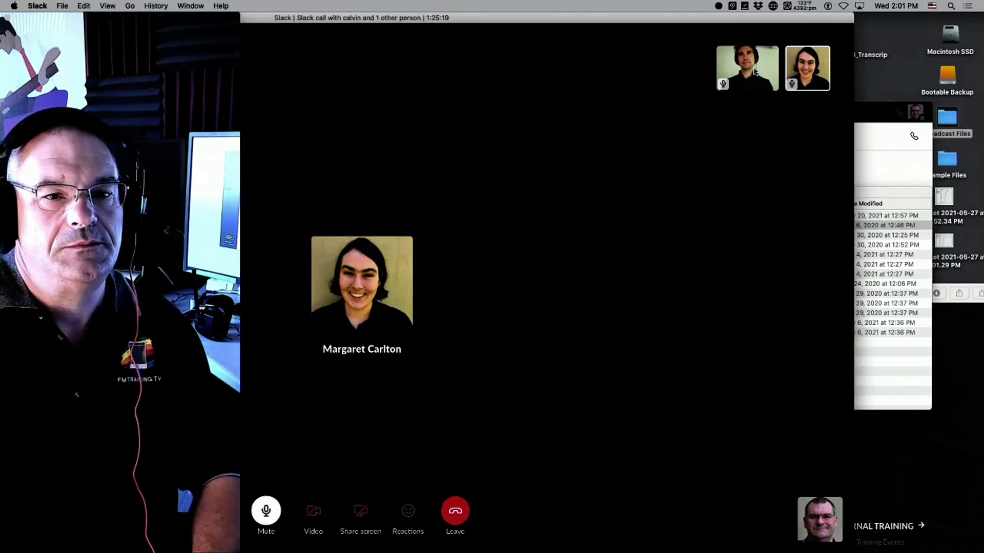
click(746, 73)
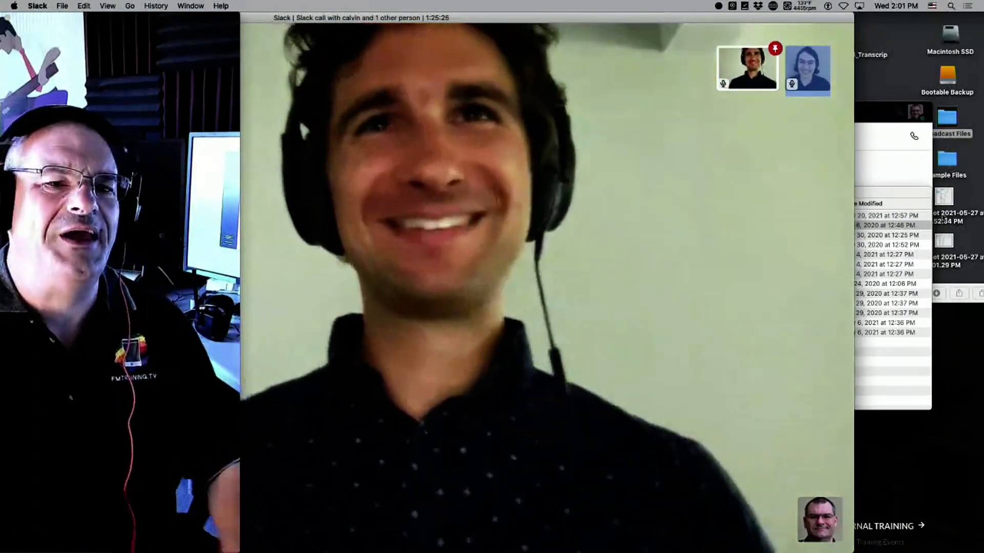
Move the Slack workspace off the call video and bring the Broadcast Files listing forward
click(891, 145)
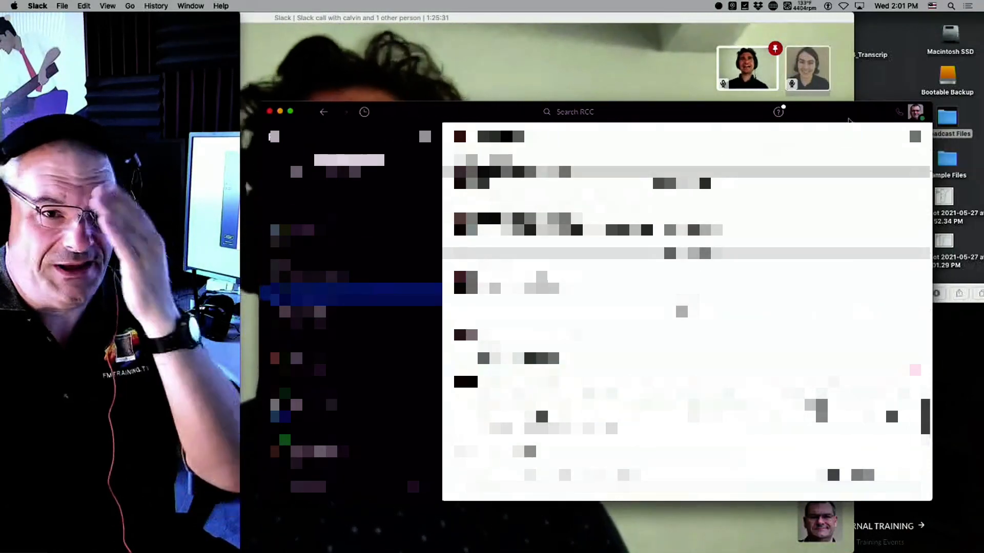
drag(476, 111, 425, 402)
click(894, 293)
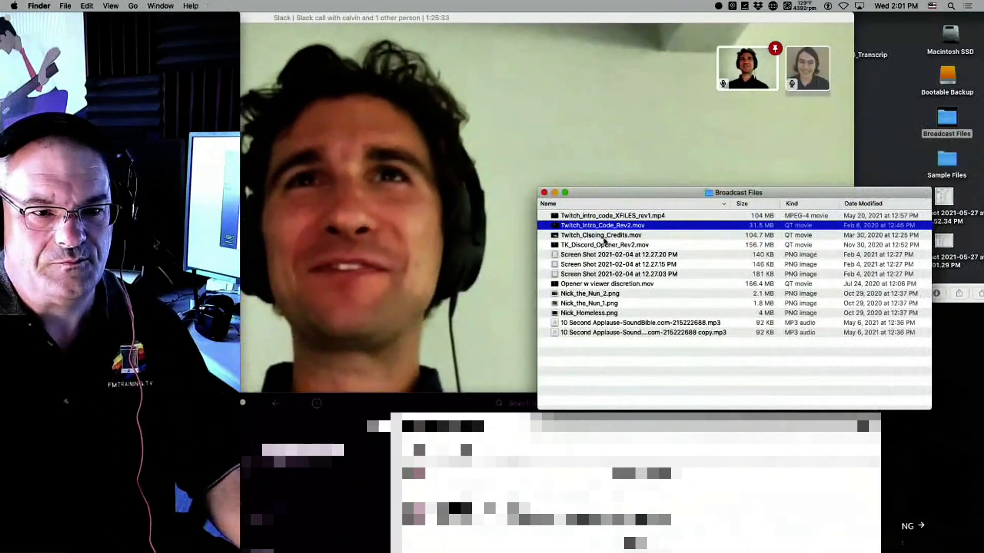
Play Twitch_Closing_Credits.mov full screen in QuickTime Player
double_click(609, 235)
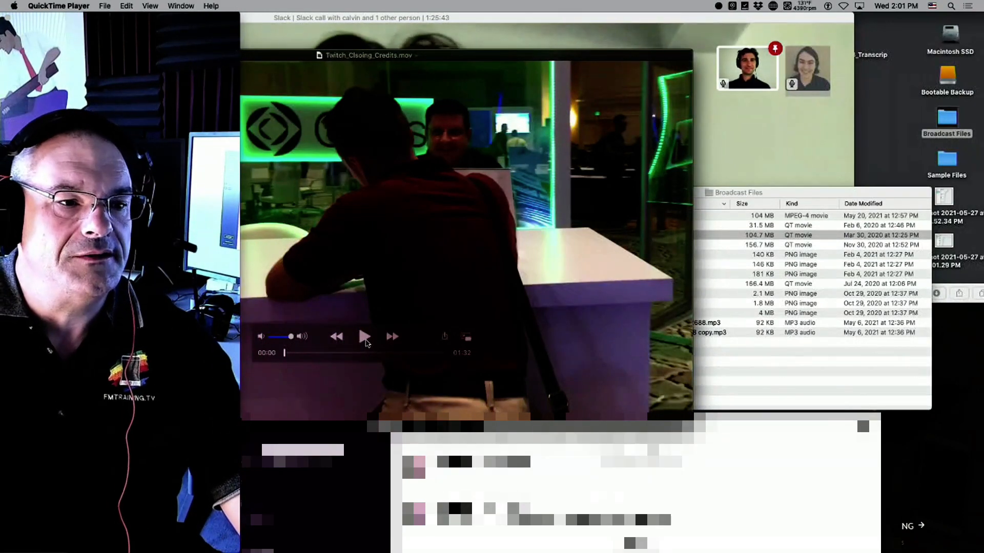
key(super+f)
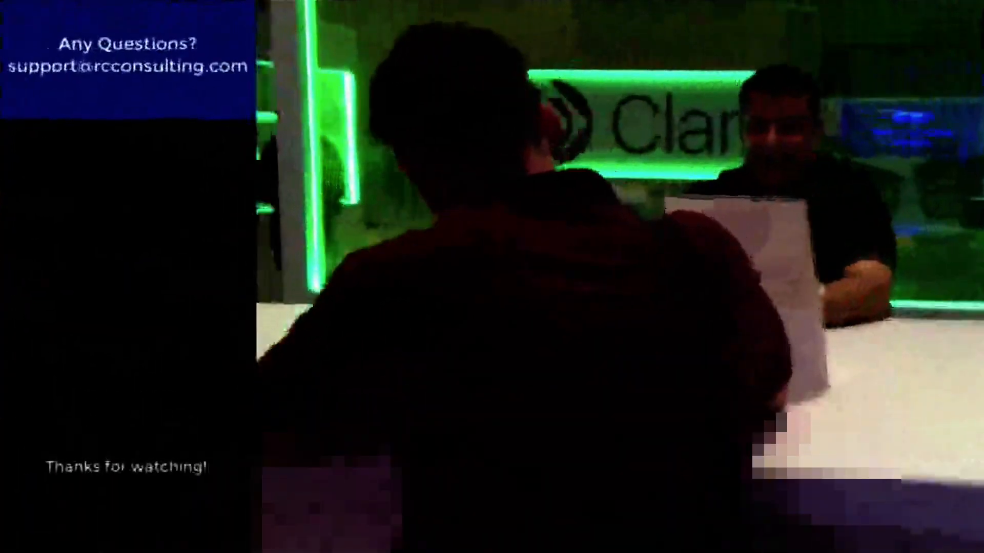